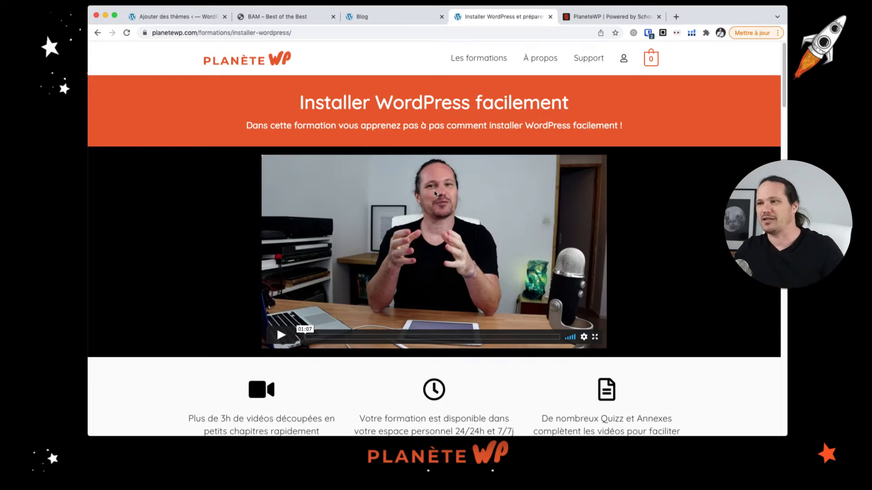
Review the presentation video and listed benefits on the "Installer WordPress facilement" course page.
{"action": "scroll", "coordinate": [436, 194], "scroll_direction": "down", "scroll_amount": 3}
{"action": "scroll", "coordinate": [457, 193], "scroll_direction": "down", "scroll_amount": 3}
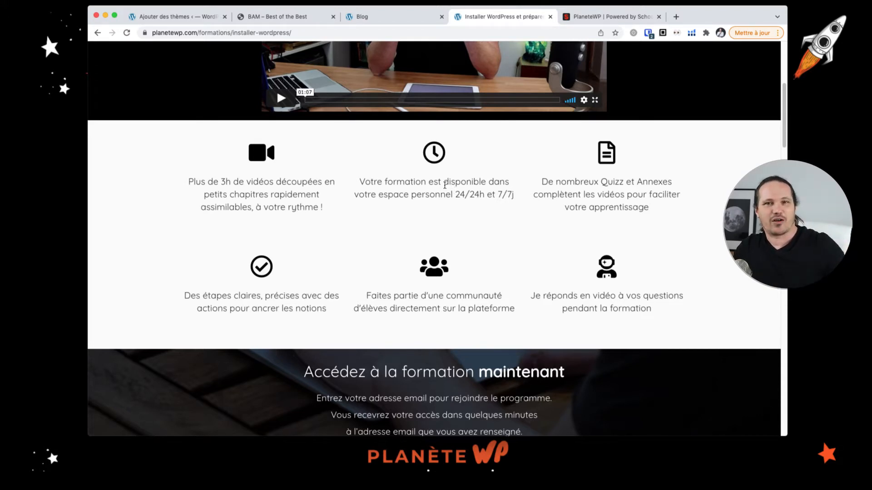
{"action": "scroll", "coordinate": [443, 187], "scroll_direction": "down", "scroll_amount": 3}
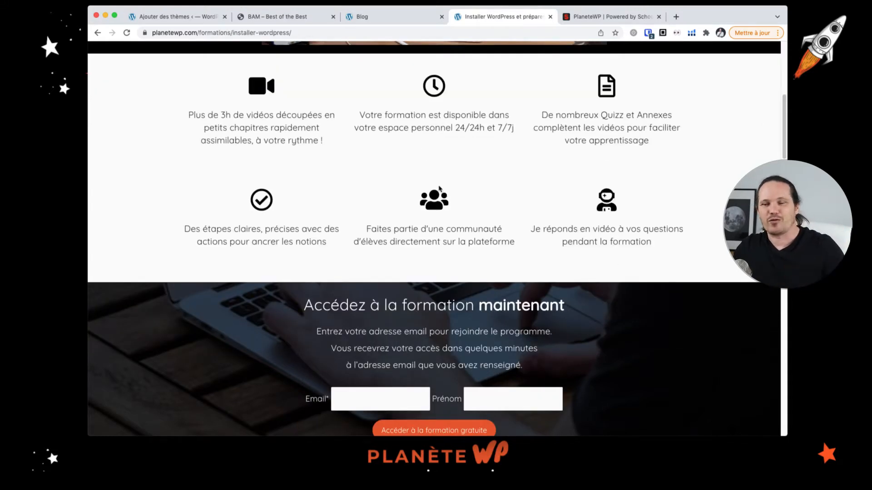
{"action": "scroll", "coordinate": [439, 189], "scroll_direction": "up", "scroll_amount": 6}
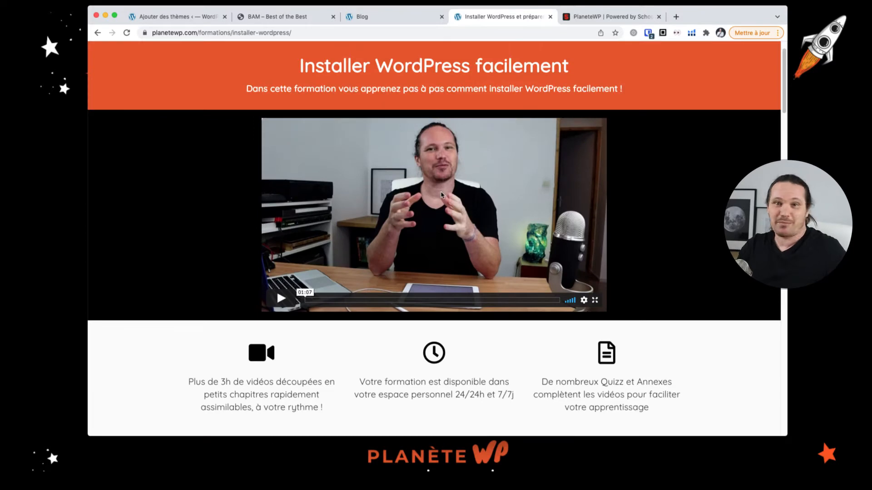
{"action": "scroll", "coordinate": [463, 211], "scroll_direction": "down", "scroll_amount": 4}
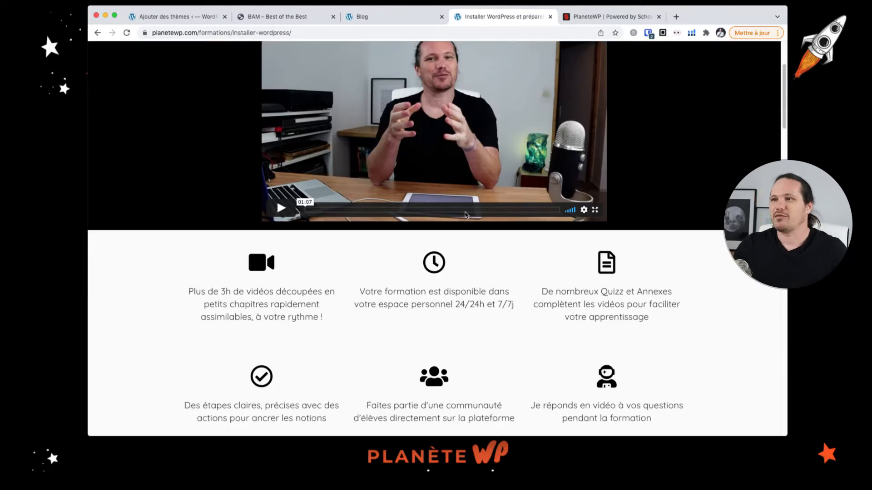
{"action": "scroll", "coordinate": [360, 140], "scroll_direction": "down", "scroll_amount": 3}
{"action": "scroll", "coordinate": [373, 145], "scroll_direction": "down", "scroll_amount": 2}
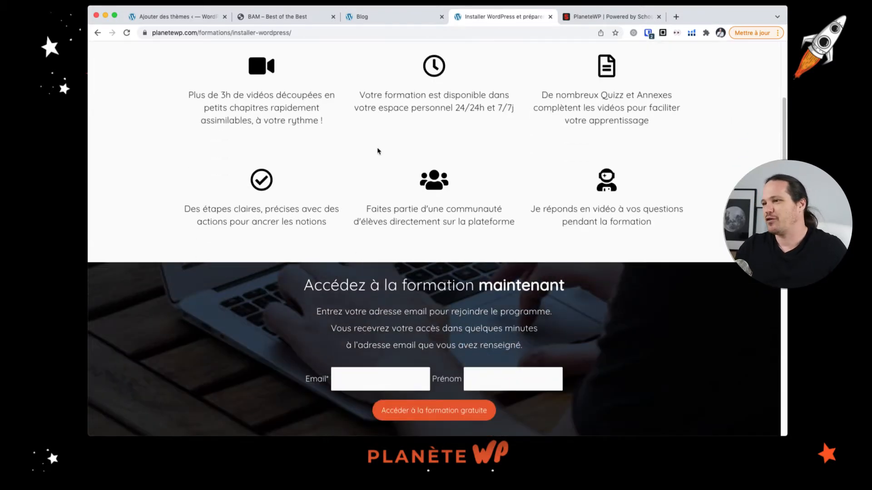
Examine the course's chapter outline and the email and first-name fields of its sign-up form.
{"action": "scroll", "coordinate": [377, 152], "scroll_direction": "down", "scroll_amount": 5}
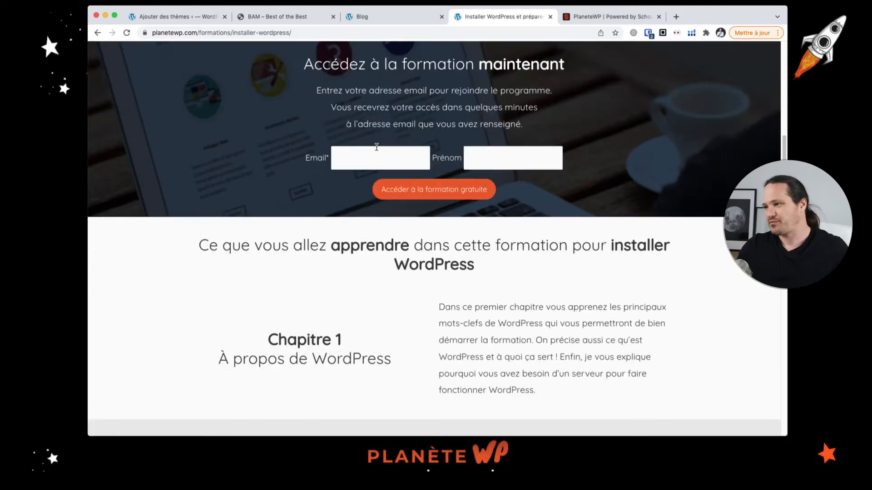
{"action": "scroll", "coordinate": [376, 147], "scroll_direction": "down", "scroll_amount": 1}
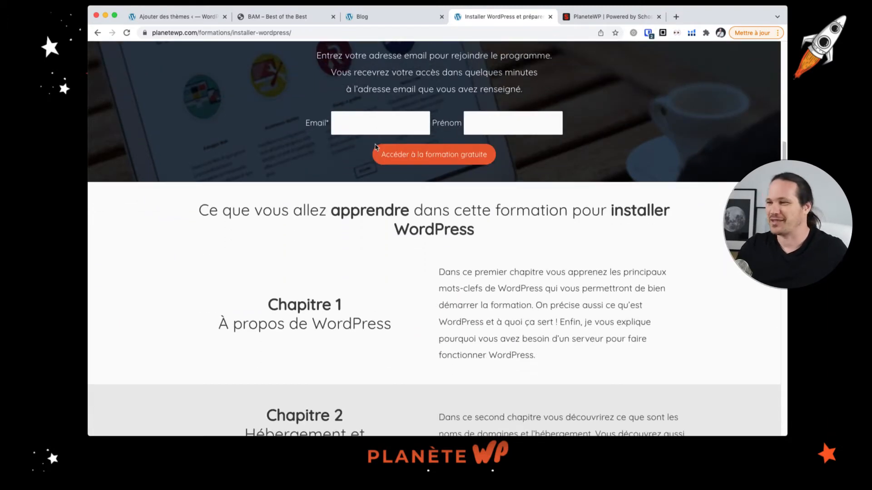
{"action": "scroll", "coordinate": [375, 146], "scroll_direction": "down", "scroll_amount": 1}
{"action": "scroll", "coordinate": [377, 149], "scroll_direction": "down", "scroll_amount": 20}
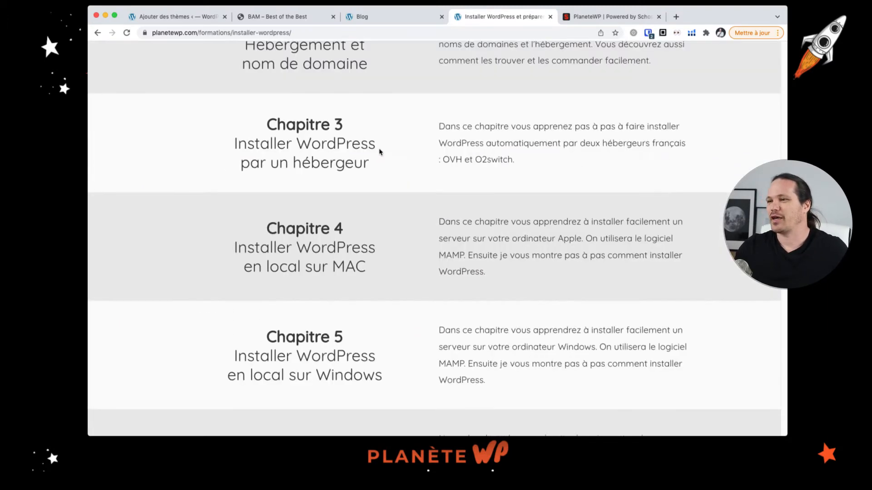
{"action": "scroll", "coordinate": [379, 150], "scroll_direction": "down", "scroll_amount": 4}
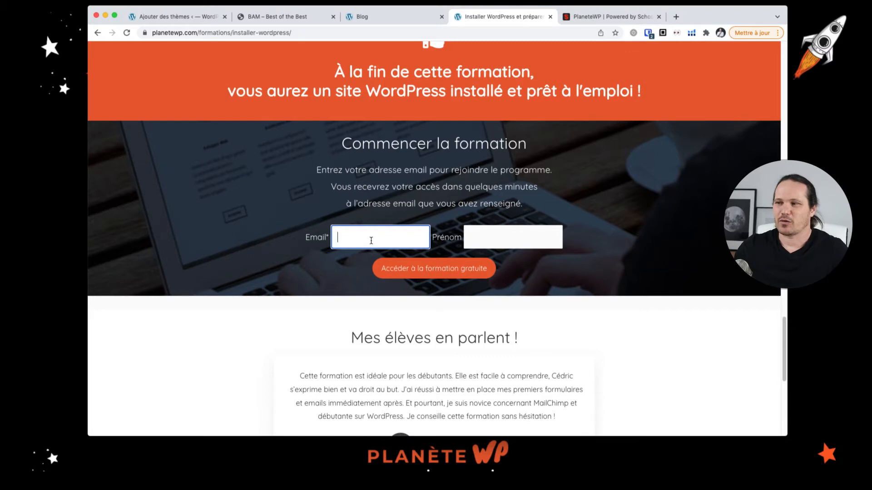
{"action": "left_click", "coordinate": [502, 239]}
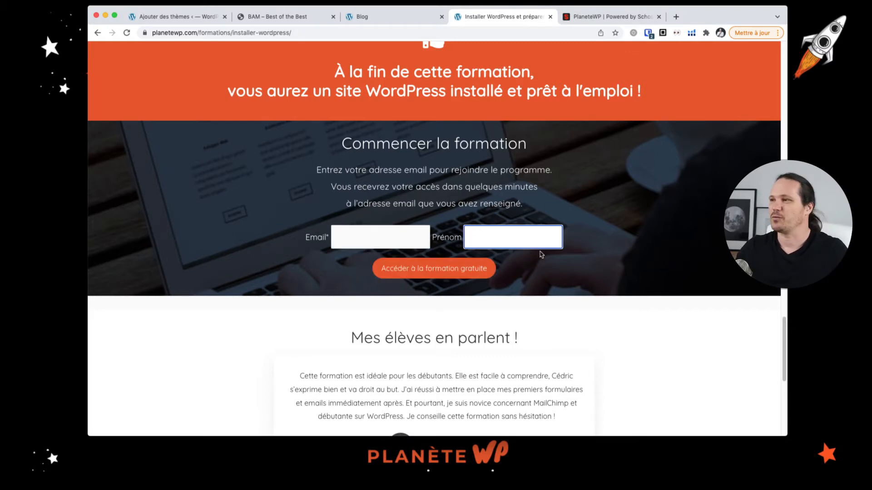
{"action": "scroll", "coordinate": [554, 244], "scroll_direction": "up", "scroll_amount": 5}
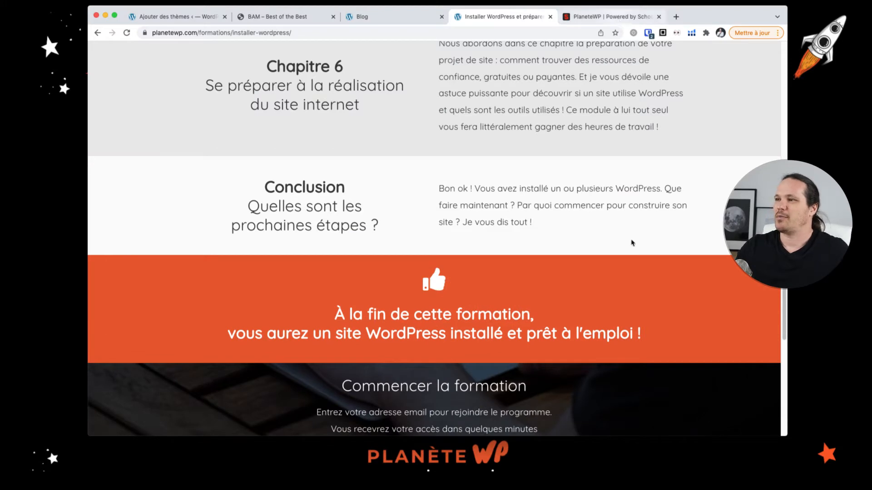
Switch to the PlaneteWP course platform and open the programme of "Installer WordPress et préparer son projet de site".
{"action": "left_click", "coordinate": [618, 18]}
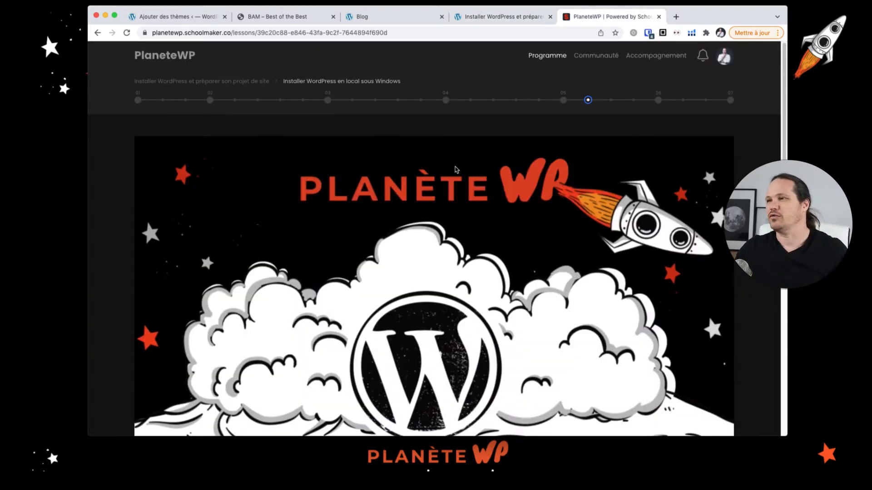
{"action": "left_click", "coordinate": [555, 62]}
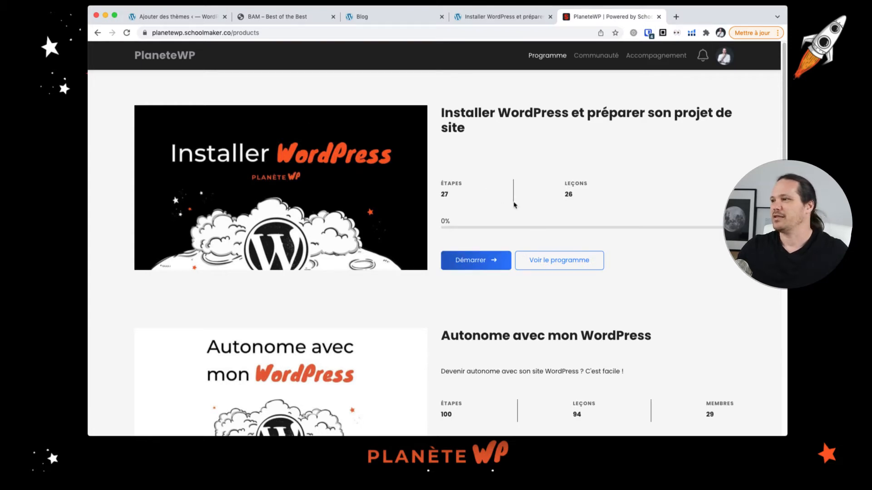
{"action": "left_click", "coordinate": [584, 269]}
Look through the lessons of the programme's chapters and return to the top of the course presentation page.
{"action": "scroll", "coordinate": [584, 267], "scroll_direction": "down", "scroll_amount": 5}
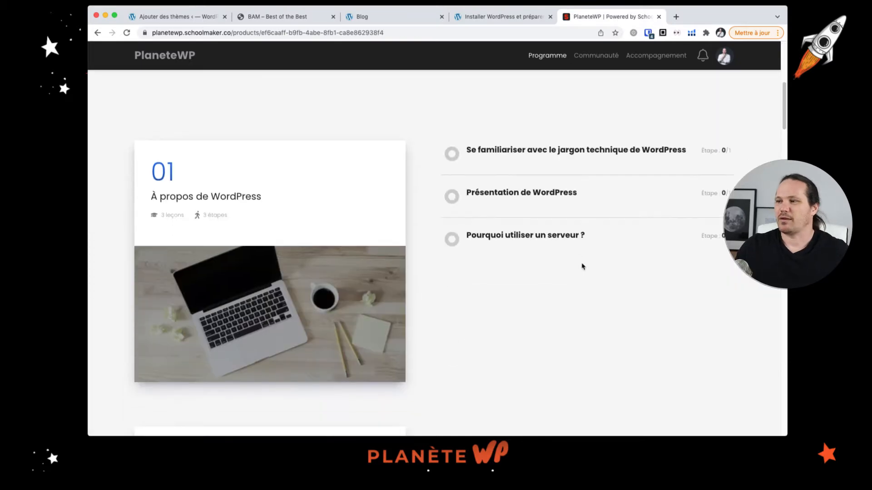
{"action": "scroll", "coordinate": [581, 267], "scroll_direction": "down", "scroll_amount": 10}
{"action": "scroll", "coordinate": [572, 266], "scroll_direction": "down", "scroll_amount": 6}
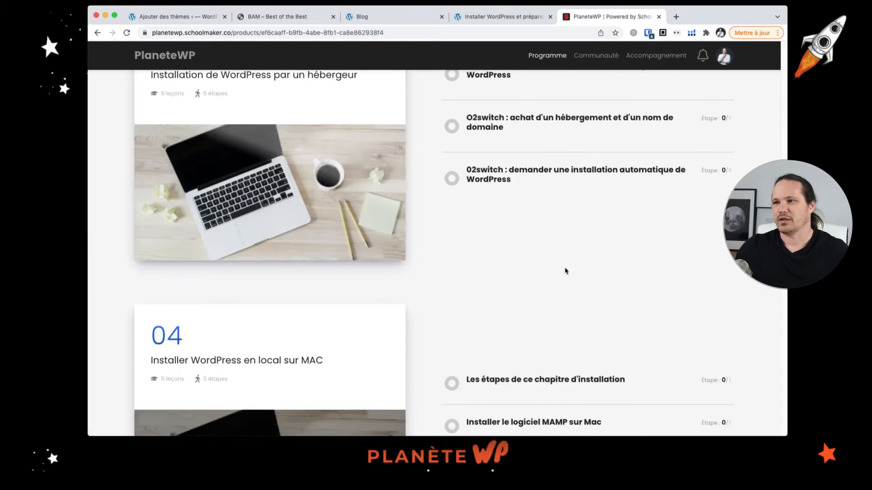
{"action": "scroll", "coordinate": [558, 269], "scroll_direction": "down", "scroll_amount": 10}
{"action": "scroll", "coordinate": [503, 264], "scroll_direction": "down", "scroll_amount": 1}
{"action": "scroll", "coordinate": [498, 266], "scroll_direction": "up", "scroll_amount": 1}
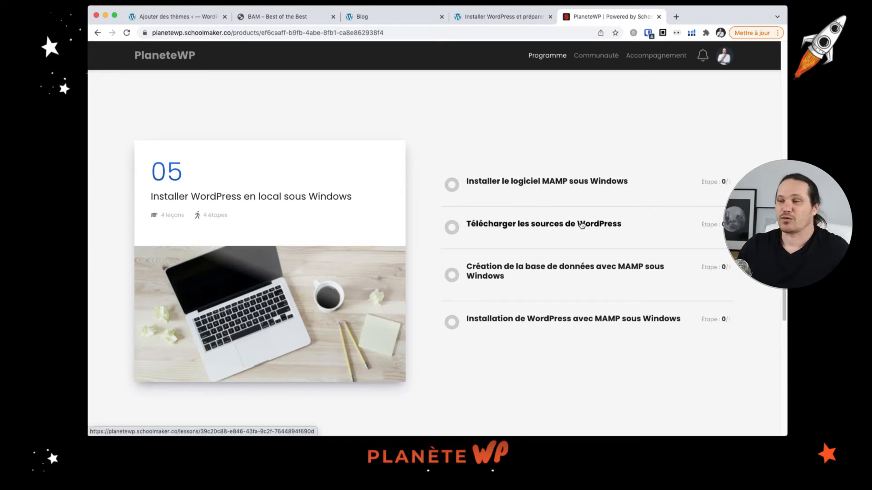
{"action": "scroll", "coordinate": [567, 221], "scroll_direction": "up", "scroll_amount": 15}
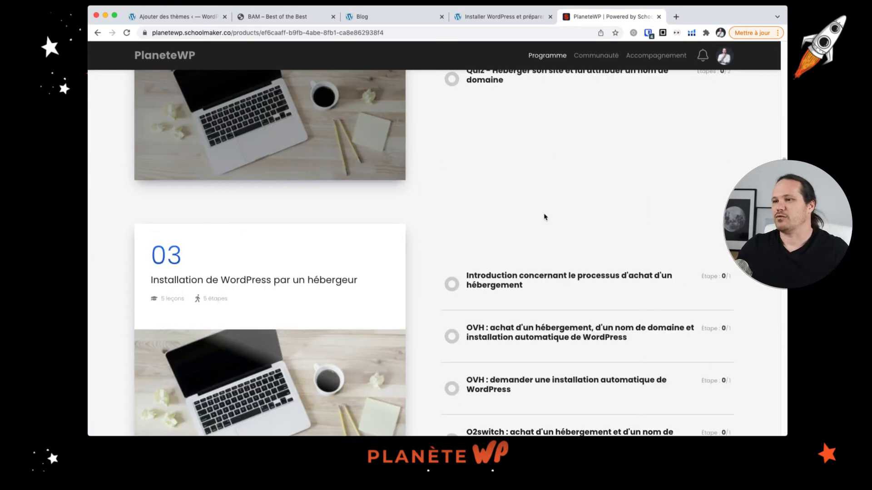
{"action": "scroll", "coordinate": [545, 217], "scroll_direction": "down", "scroll_amount": 3}
{"action": "scroll", "coordinate": [561, 231], "scroll_direction": "down", "scroll_amount": 2}
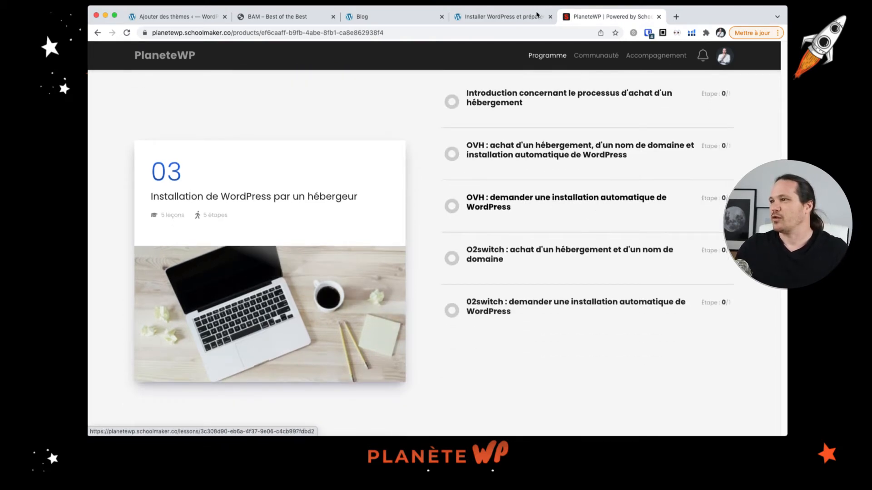
{"action": "left_click", "coordinate": [512, 19]}
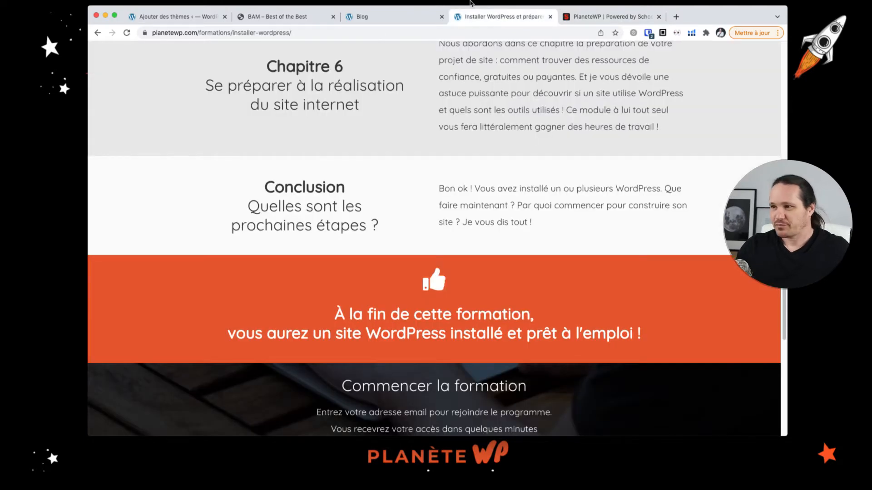
{"action": "scroll", "coordinate": [451, 232], "scroll_direction": "up", "scroll_amount": 20}
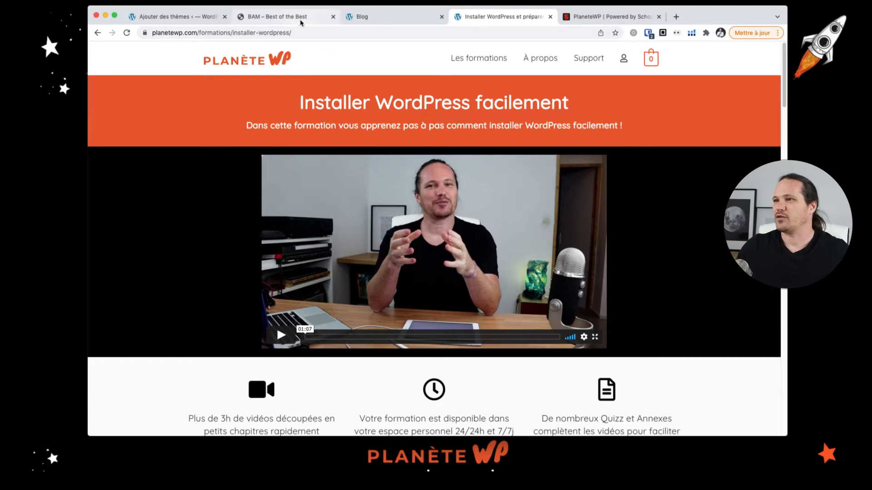
Switch to the BAM theme demo site and examine its home page layout, article grid and sidebar.
{"action": "left_click", "coordinate": [275, 16]}
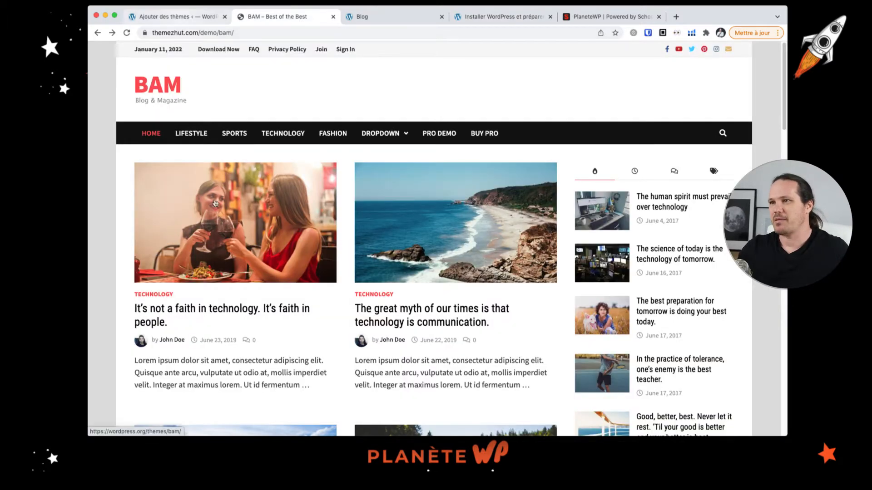
{"action": "scroll", "coordinate": [367, 208], "scroll_direction": "down", "scroll_amount": 3}
{"action": "scroll", "coordinate": [367, 208], "scroll_direction": "down", "scroll_amount": 20}
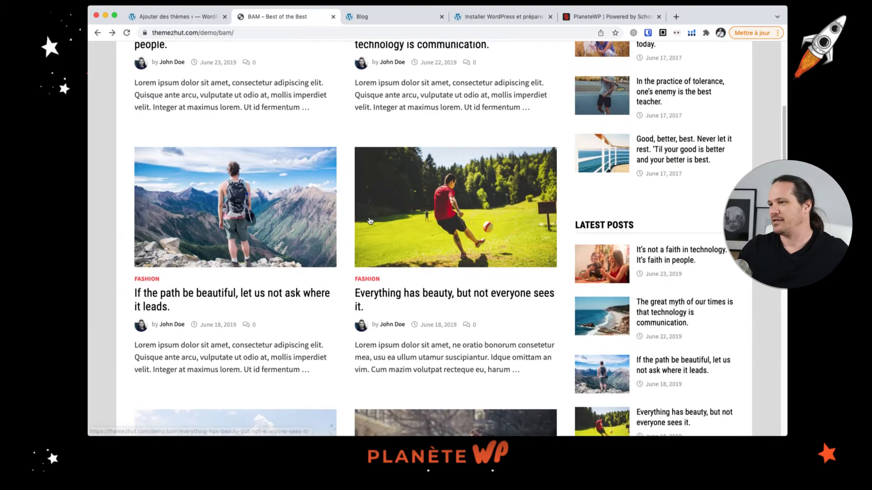
{"action": "scroll", "coordinate": [371, 219], "scroll_direction": "up", "scroll_amount": 20}
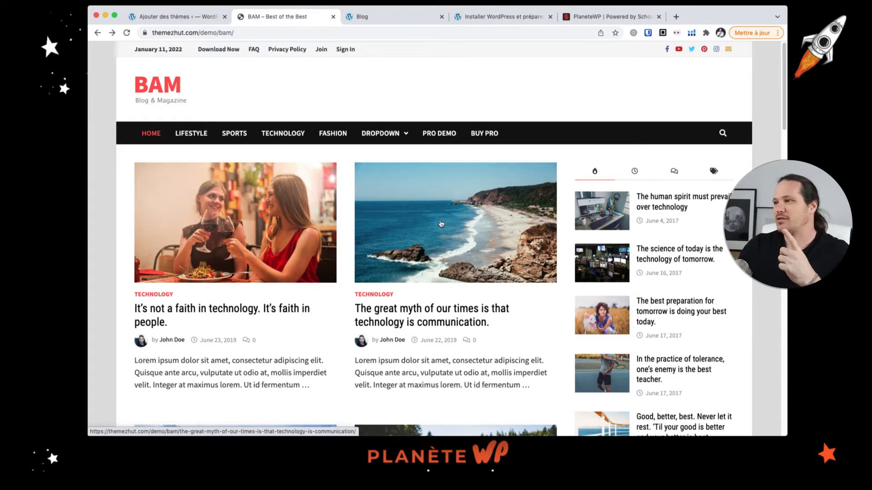
{"action": "scroll", "coordinate": [440, 224], "scroll_direction": "down", "scroll_amount": 5}
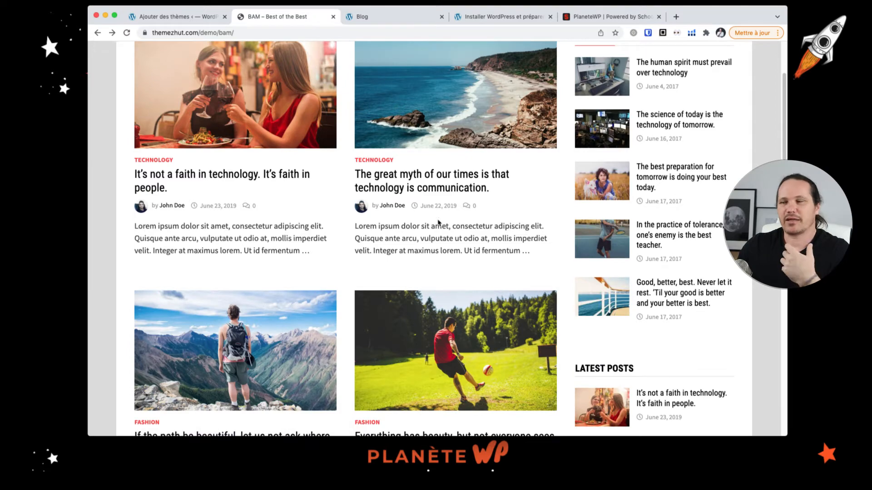
{"action": "scroll", "coordinate": [437, 220], "scroll_direction": "down", "scroll_amount": 5}
{"action": "scroll", "coordinate": [429, 223], "scroll_direction": "up", "scroll_amount": 10}
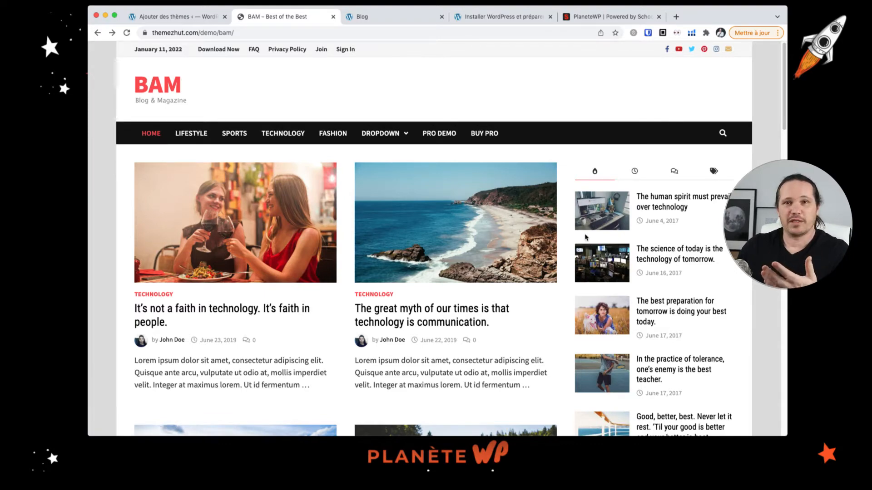
{"action": "scroll", "coordinate": [404, 241], "scroll_direction": "down", "scroll_amount": 1}
{"action": "scroll", "coordinate": [362, 230], "scroll_direction": "down", "scroll_amount": 10}
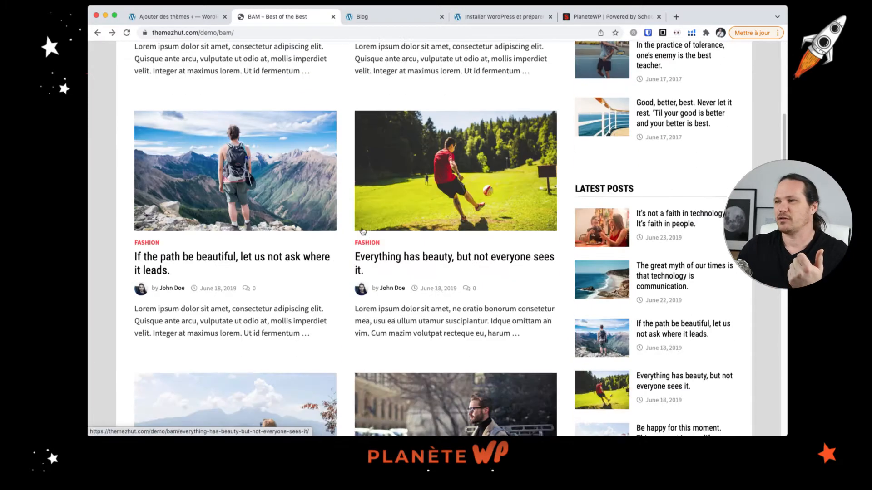
{"action": "scroll", "coordinate": [363, 231], "scroll_direction": "up", "scroll_amount": 10}
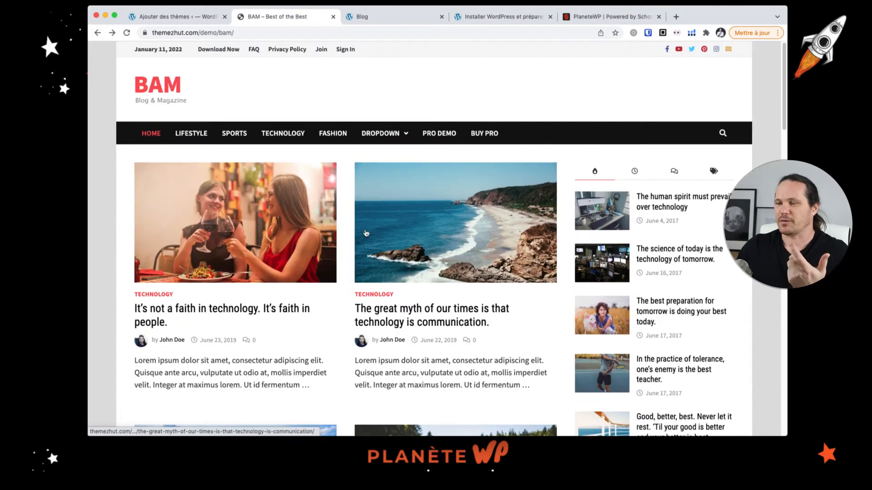
Compare the Bam version number in the WordPress theme preview with the current version on ThemezHut's Bam Pro page.
{"action": "left_click", "coordinate": [192, 18]}
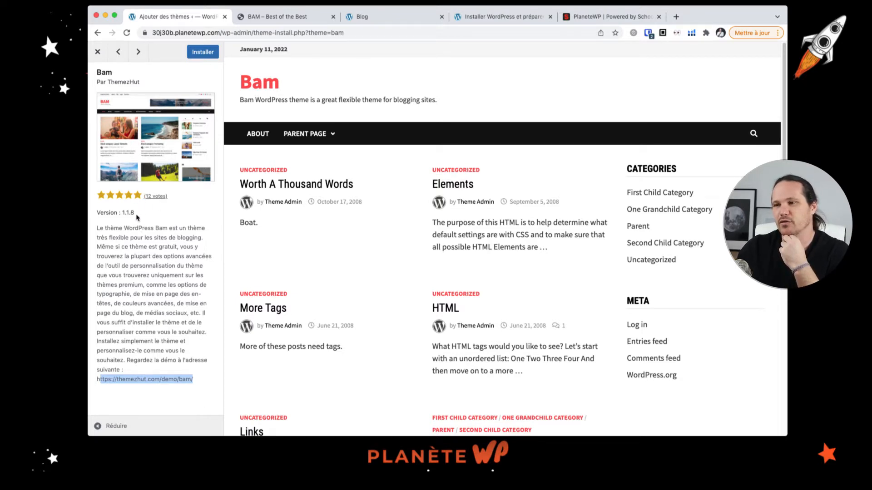
{"action": "left_click_drag", "start_coordinate": [122, 213], "coordinate": [135, 214]}
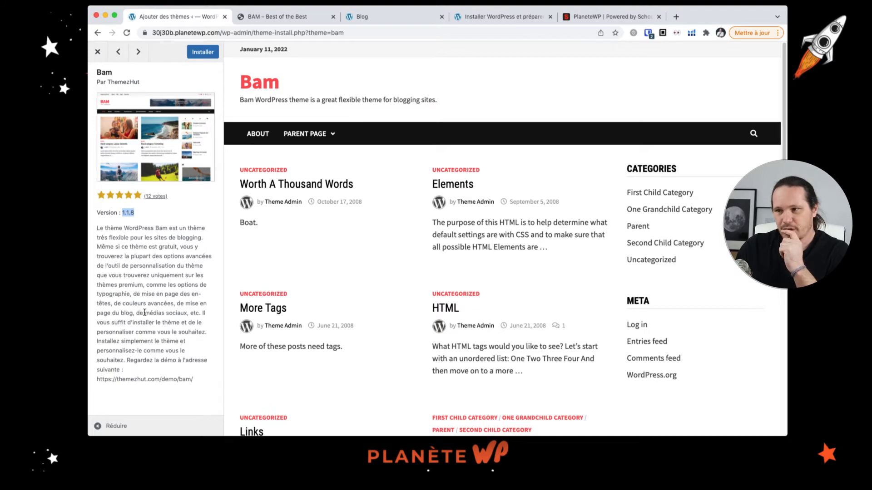
{"action": "left_click", "coordinate": [289, 18]}
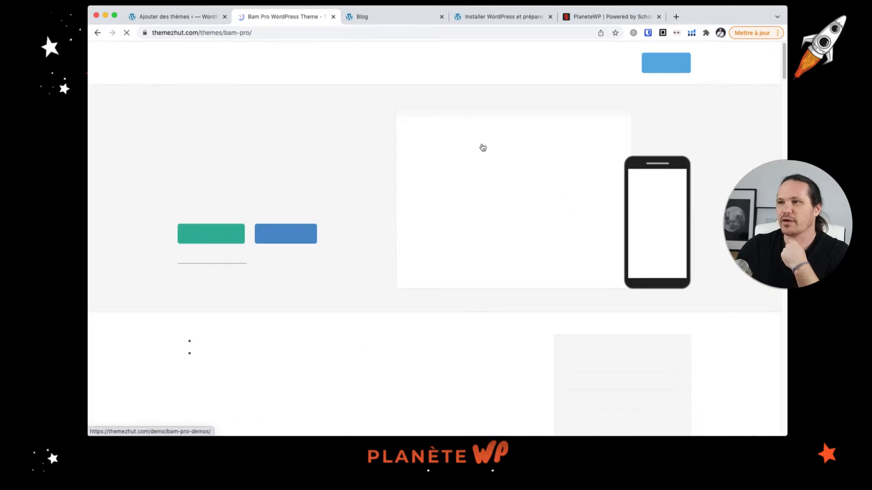
{"action": "scroll", "coordinate": [636, 273], "scroll_direction": "down", "scroll_amount": 1}
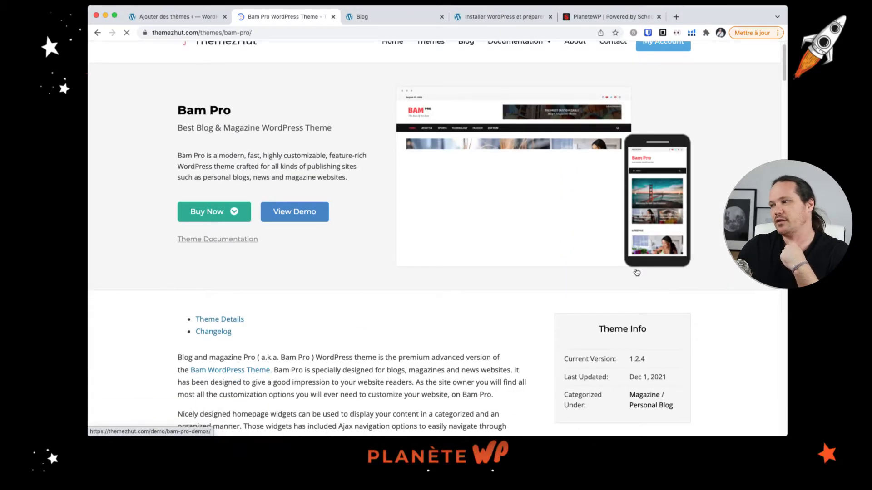
{"action": "scroll", "coordinate": [636, 273], "scroll_direction": "down", "scroll_amount": 4}
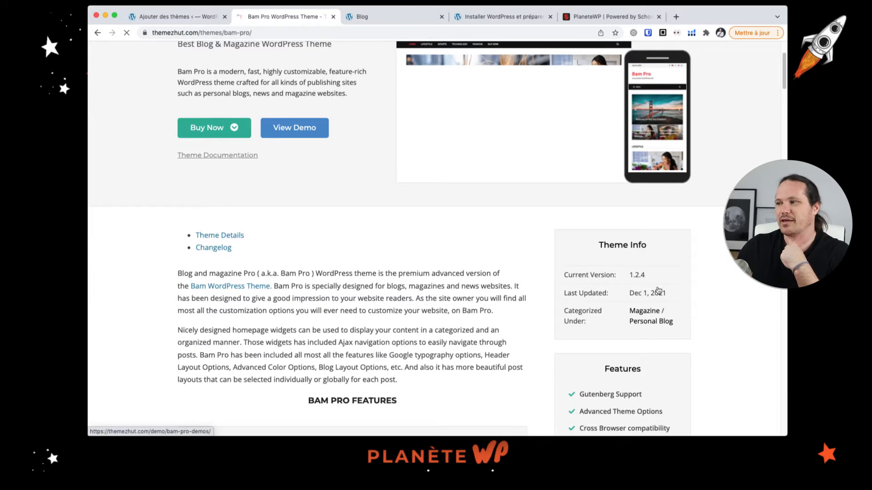
{"action": "double_click", "coordinate": [637, 275]}
Return to the Bam theme preview in WordPress and review the blog customization options in its description.
{"action": "left_click", "coordinate": [174, 16]}
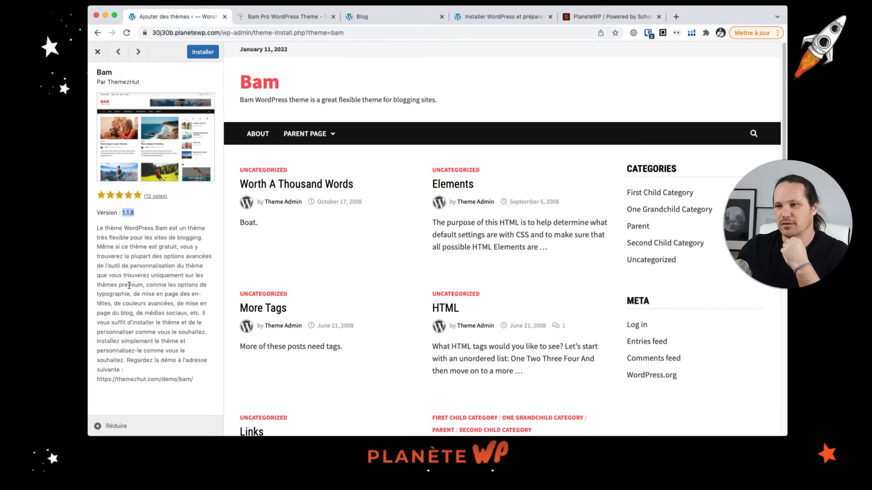
{"action": "left_click_drag", "start_coordinate": [112, 295], "coordinate": [125, 316]}
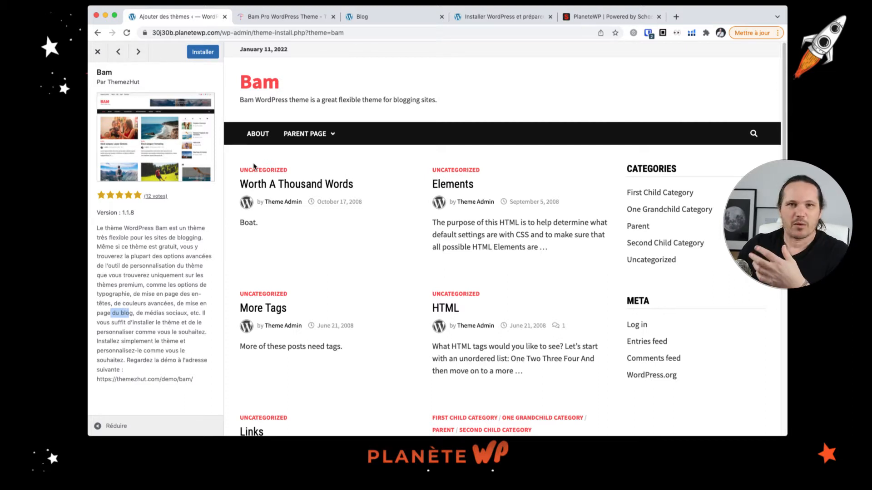
{"action": "mouse_move", "coordinate": [315, 138]}
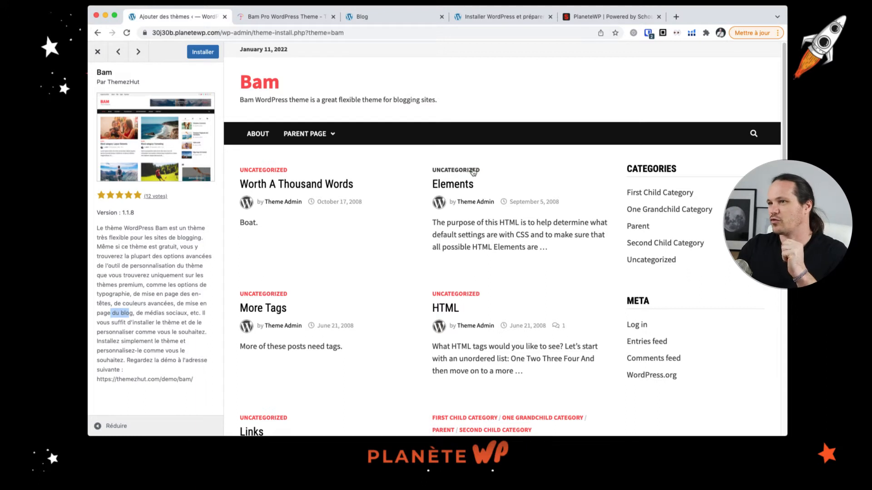
Install the Bam theme from its WordPress preview and activate it on the site.
{"action": "left_click", "coordinate": [198, 60]}
{"action": "left_click", "coordinate": [207, 54]}
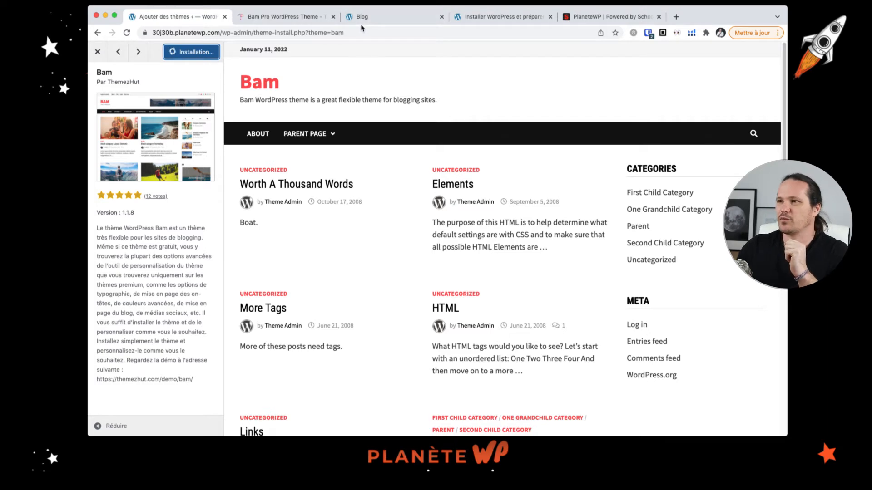
{"action": "left_click", "coordinate": [270, 19]}
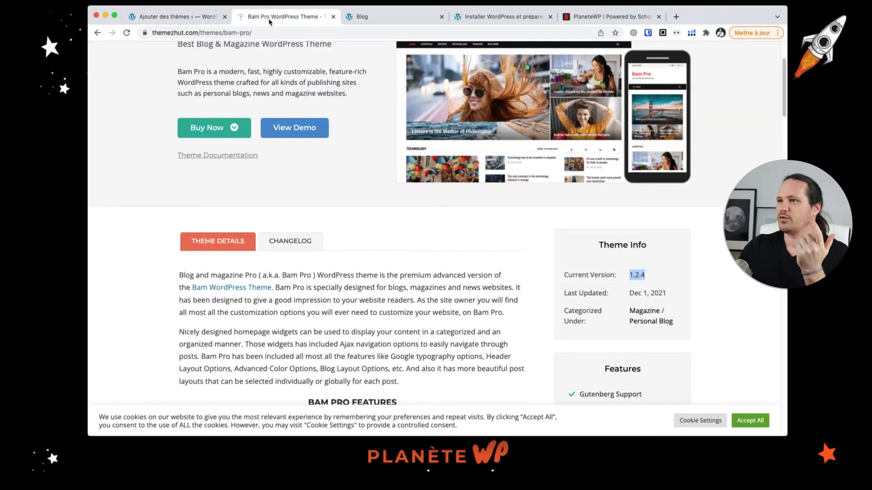
{"action": "key", "text": "ctrl+shift+Tab"}
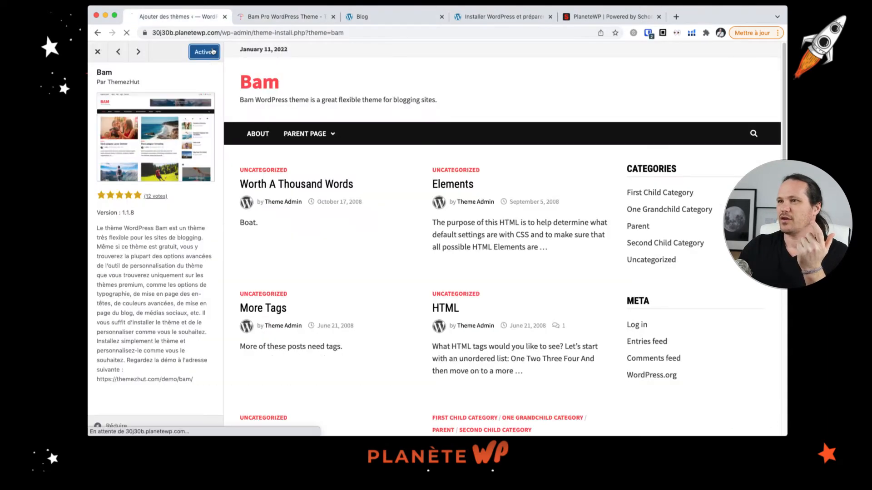
Switch to ThemezHut's Bam Pro page and review the theme's presentation and main feature descriptions.
{"action": "left_click", "coordinate": [288, 24]}
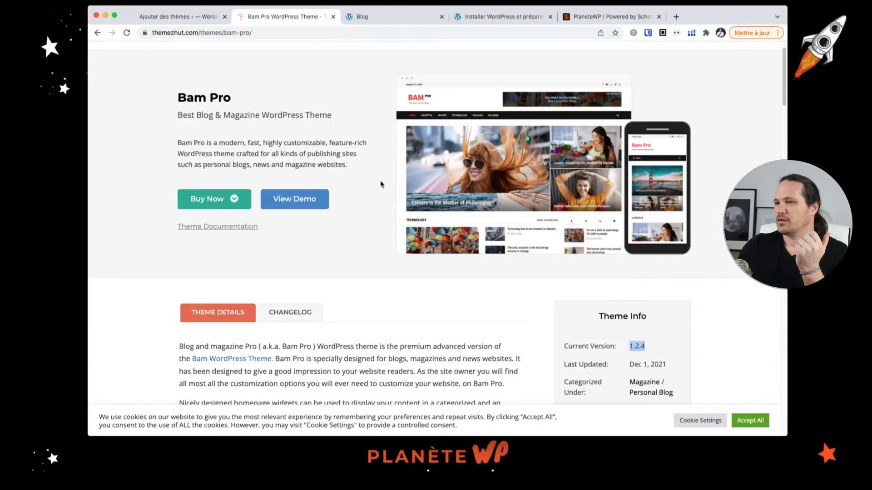
{"action": "scroll", "coordinate": [380, 184], "scroll_direction": "up", "scroll_amount": 2}
{"action": "scroll", "coordinate": [323, 162], "scroll_direction": "down", "scroll_amount": 3}
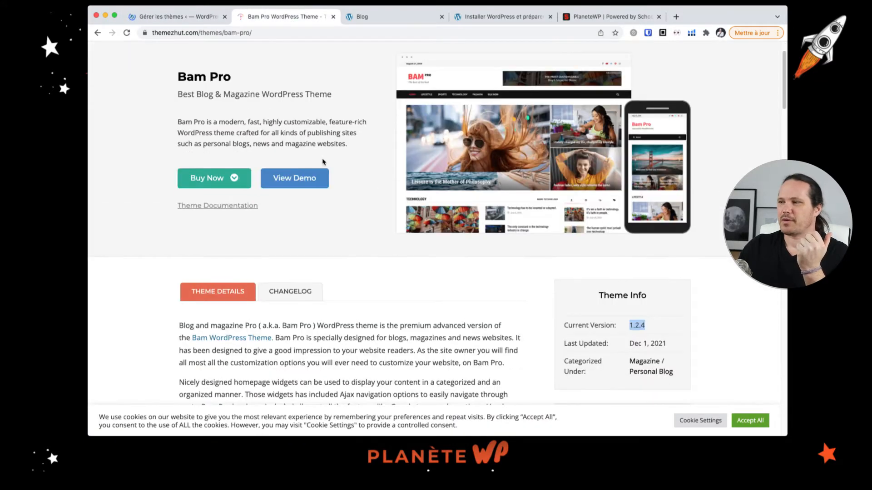
{"action": "scroll", "coordinate": [323, 162], "scroll_direction": "down", "scroll_amount": 5}
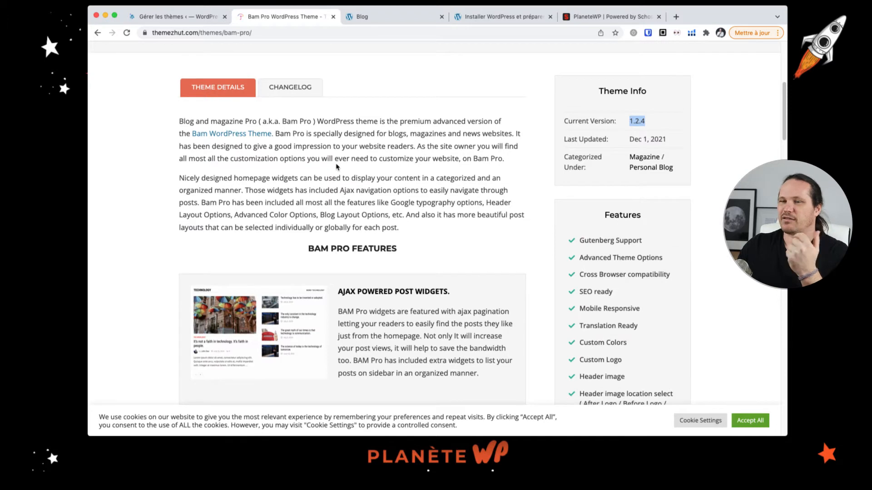
{"action": "scroll", "coordinate": [337, 167], "scroll_direction": "down", "scroll_amount": 2}
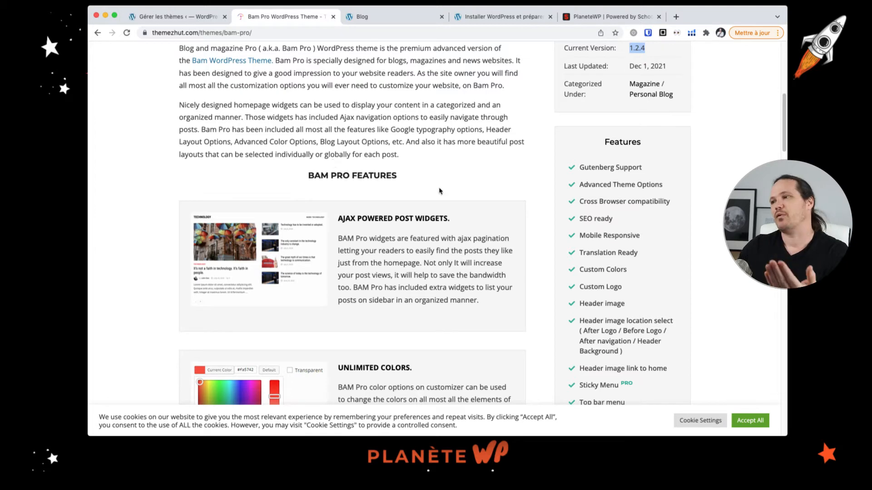
{"action": "scroll", "coordinate": [603, 200], "scroll_direction": "down", "scroll_amount": 1}
Examine the blog layouts, single post layouts and sidebar options in Bam Pro's Features list.
{"action": "left_click_drag", "start_coordinate": [585, 162], "coordinate": [611, 304]}
{"action": "scroll", "coordinate": [609, 245], "scroll_direction": "down", "scroll_amount": 12}
{"action": "scroll", "coordinate": [624, 245], "scroll_direction": "up", "scroll_amount": 4}
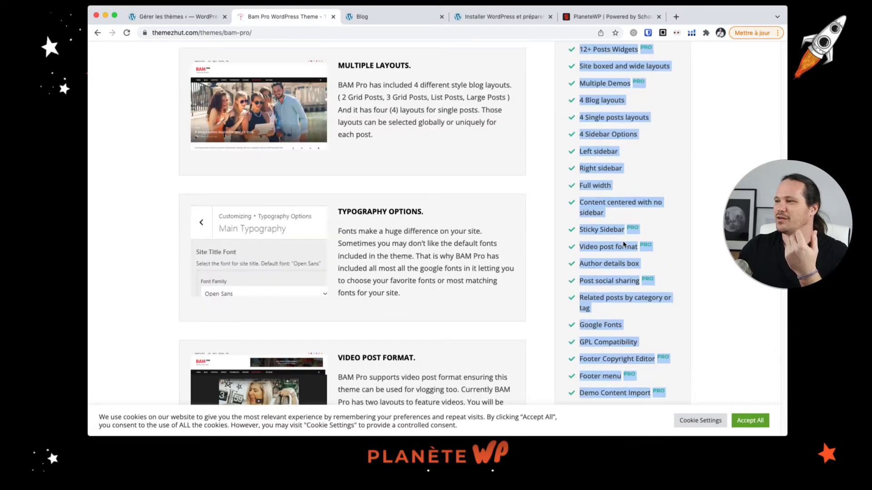
{"action": "left_click", "coordinate": [605, 130]}
{"action": "left_click_drag", "start_coordinate": [595, 132], "coordinate": [645, 151]}
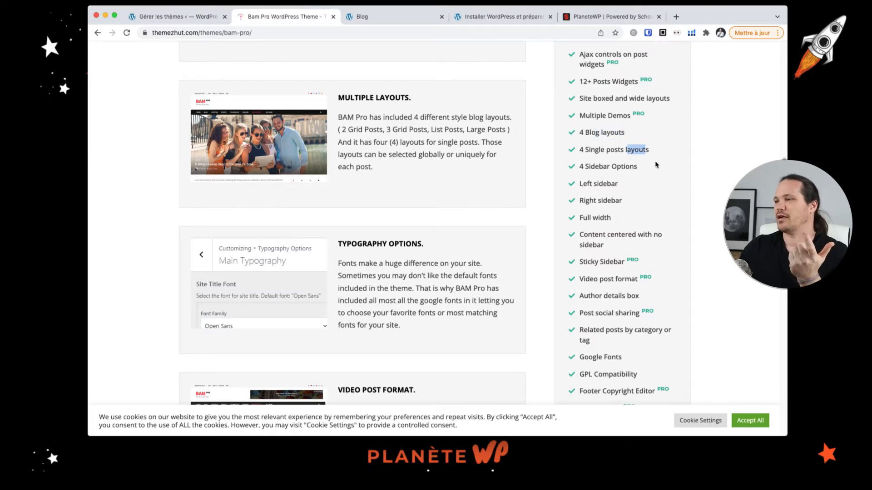
{"action": "left_click_drag", "start_coordinate": [598, 166], "coordinate": [611, 167]}
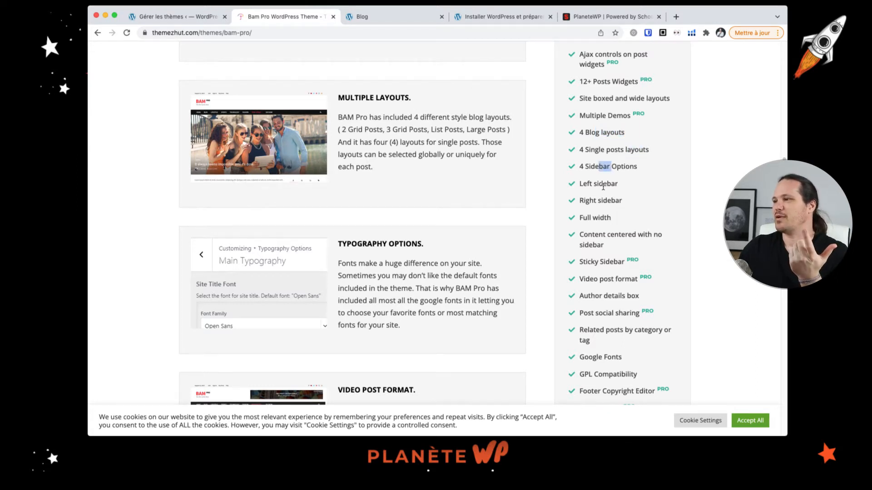
{"action": "left_click_drag", "start_coordinate": [577, 218], "coordinate": [598, 219]}
{"action": "left_click_drag", "start_coordinate": [591, 262], "coordinate": [625, 262]}
{"action": "scroll", "coordinate": [641, 271], "scroll_direction": "down", "scroll_amount": 1}
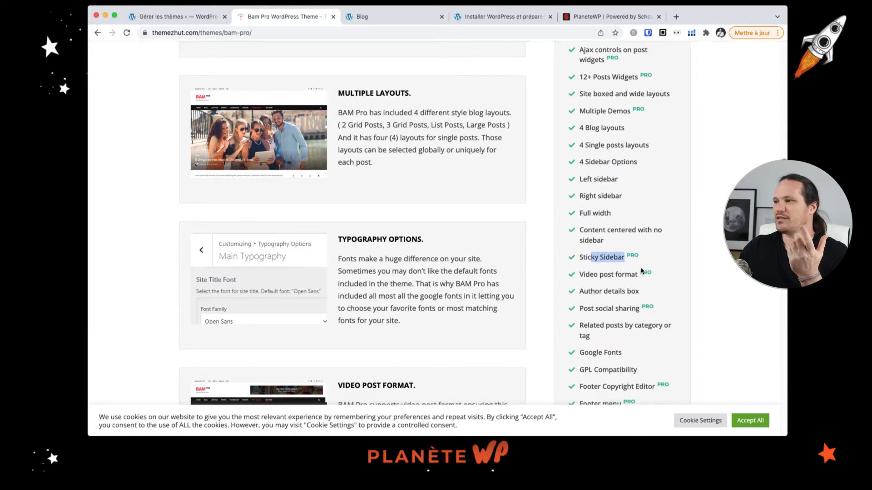
Review the multiple demos, posts widgets, related posts and footer options in Bam Pro's Features list.
{"action": "left_click_drag", "start_coordinate": [591, 111], "coordinate": [642, 109]}
{"action": "left_click", "coordinate": [605, 80]}
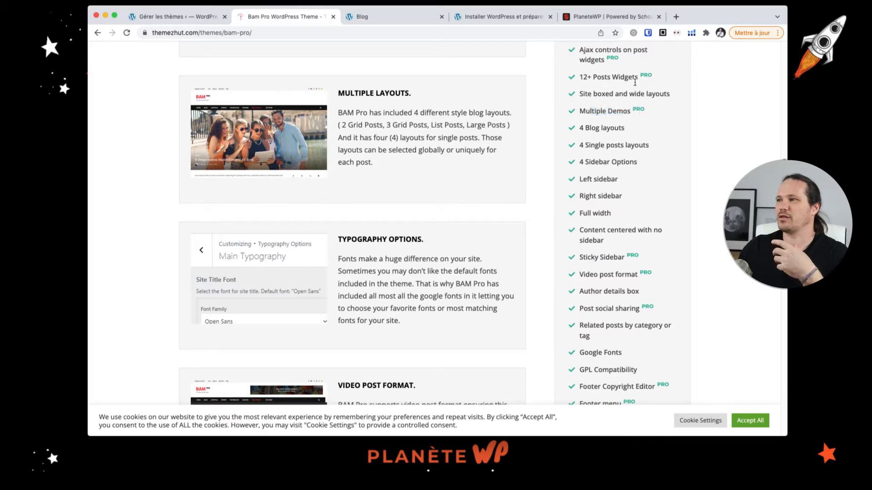
{"action": "left_click_drag", "start_coordinate": [625, 216], "coordinate": [575, 129]}
{"action": "scroll", "coordinate": [602, 170], "scroll_direction": "down", "scroll_amount": 1}
{"action": "scroll", "coordinate": [603, 191], "scroll_direction": "down", "scroll_amount": 3}
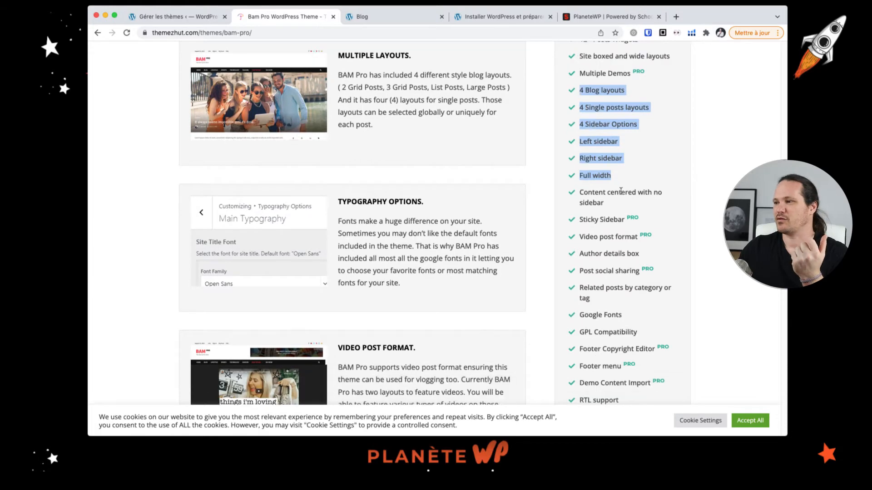
{"action": "left_click_drag", "start_coordinate": [595, 235], "coordinate": [616, 255]}
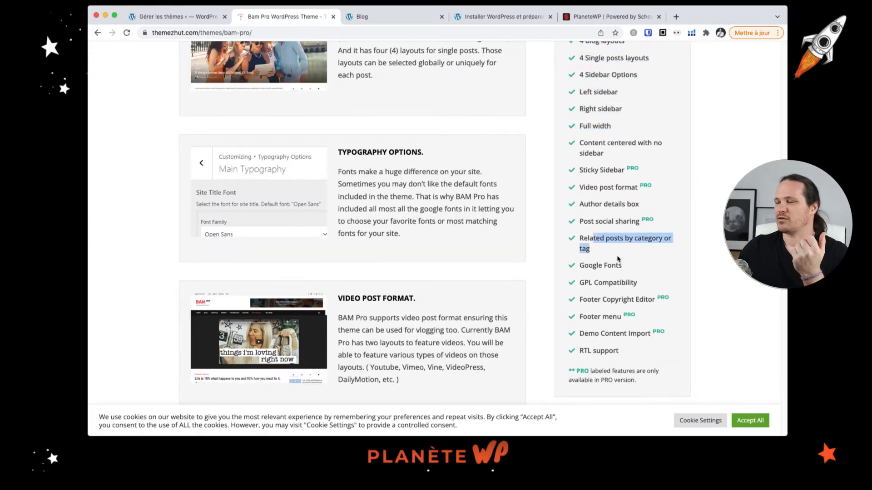
{"action": "left_click_drag", "start_coordinate": [602, 298], "coordinate": [633, 326]}
{"action": "scroll", "coordinate": [614, 286], "scroll_direction": "down", "scroll_amount": 10}
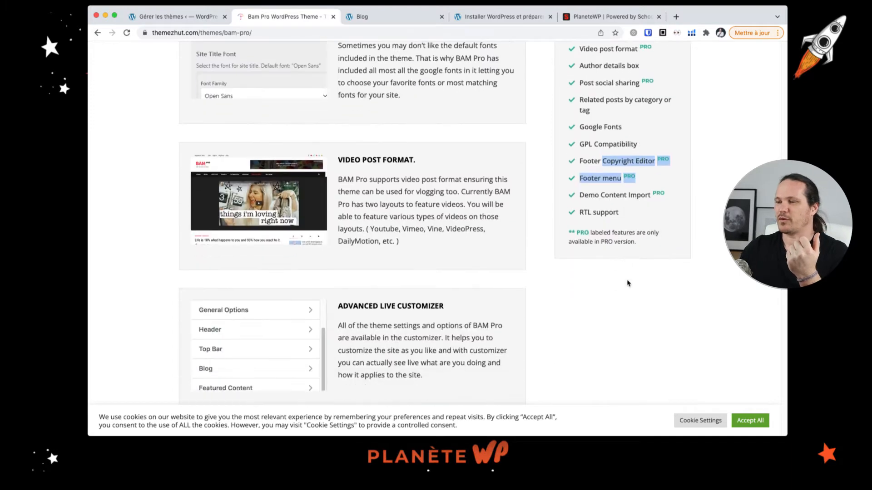
Examine the Bam Pro pricing plans, focusing on the Single plan's price, lifetime updates and lifetime support.
{"action": "scroll", "coordinate": [604, 271], "scroll_direction": "down", "scroll_amount": 15}
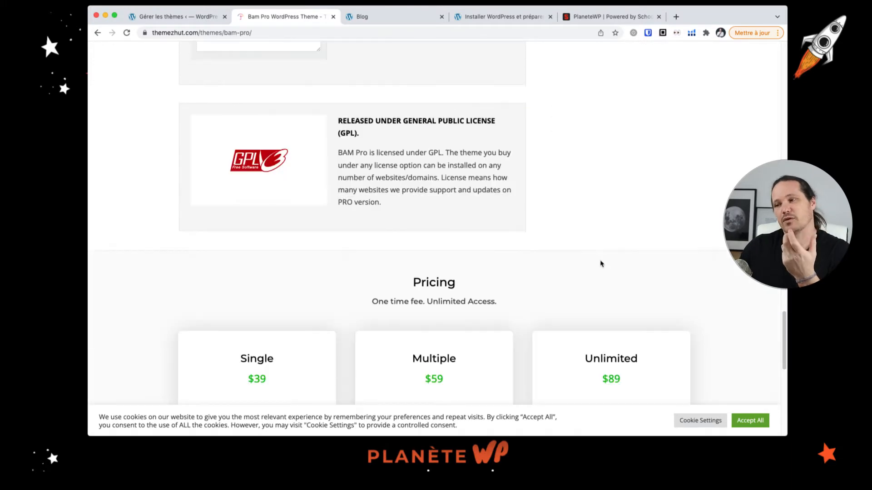
{"action": "scroll", "coordinate": [600, 263], "scroll_direction": "up", "scroll_amount": 2}
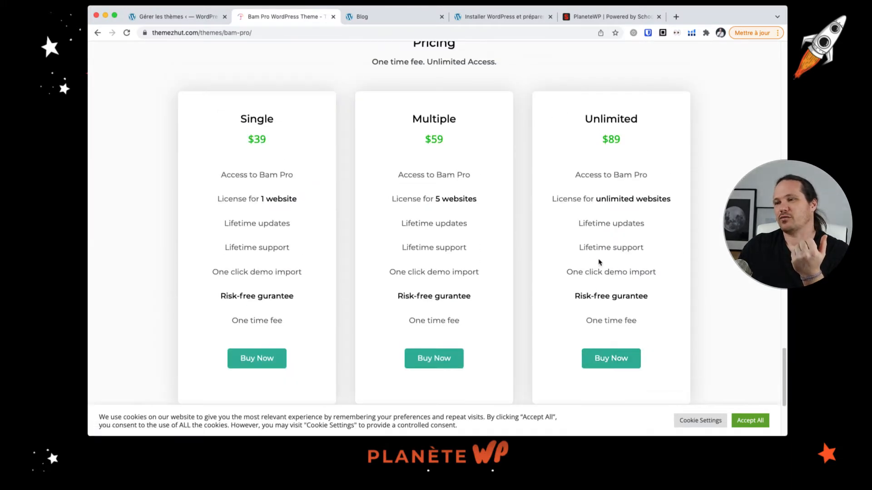
{"action": "scroll", "coordinate": [598, 261], "scroll_direction": "down", "scroll_amount": 1}
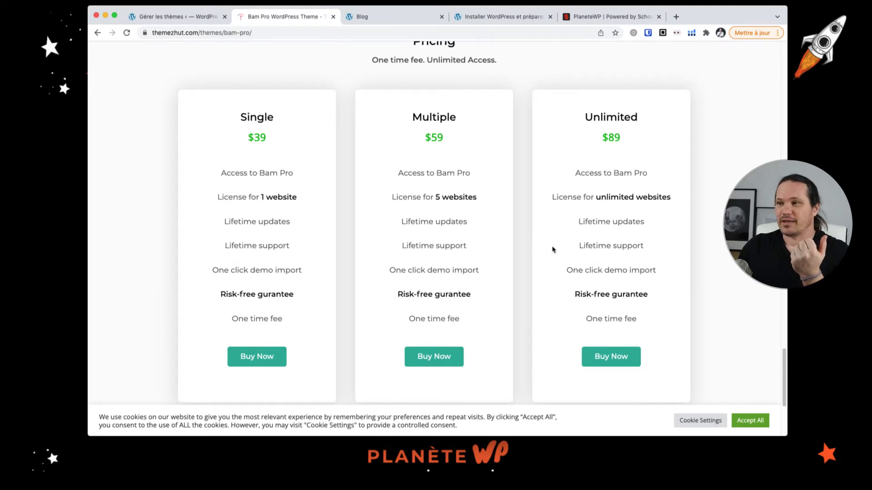
{"action": "double_click", "coordinate": [252, 137]}
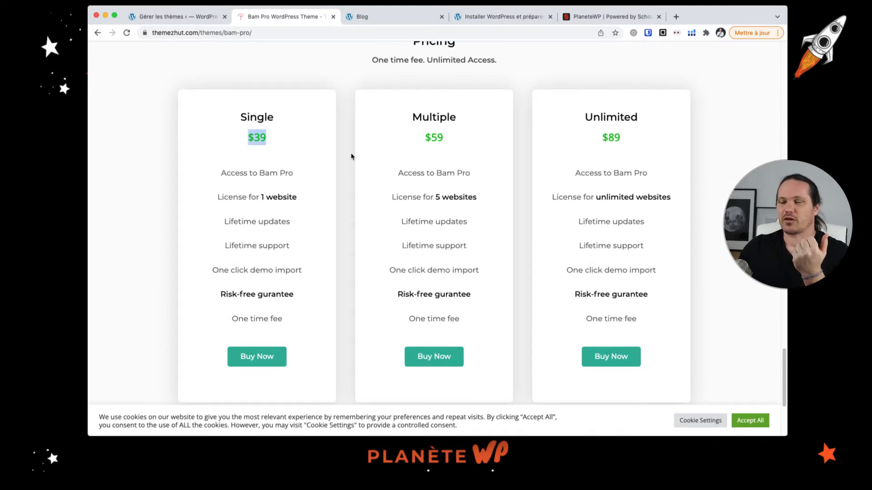
{"action": "left_click", "coordinate": [314, 159]}
{"action": "left_click_drag", "start_coordinate": [224, 221], "coordinate": [302, 233]}
{"action": "left_click_drag", "start_coordinate": [233, 245], "coordinate": [289, 248]}
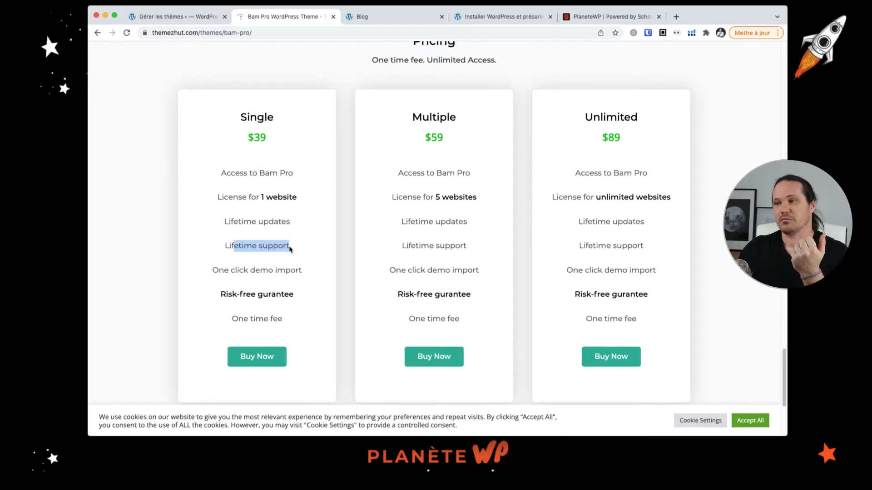
{"action": "left_click", "coordinate": [296, 245]}
{"action": "left_click_drag", "start_coordinate": [222, 220], "coordinate": [295, 257]}
{"action": "left_click", "coordinate": [302, 253]}
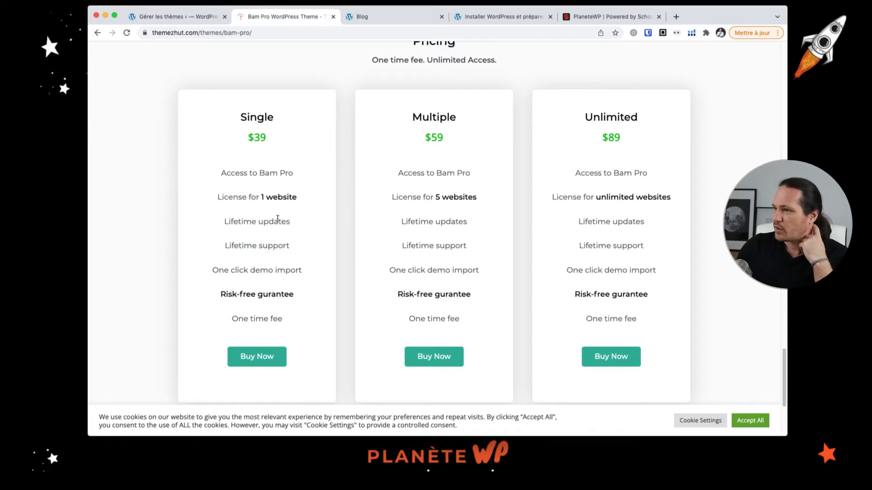
Compare the Single plan's website license with the Unlimited plan's price and return to the top of the page.
{"action": "left_click_drag", "start_coordinate": [251, 196], "coordinate": [288, 196]}
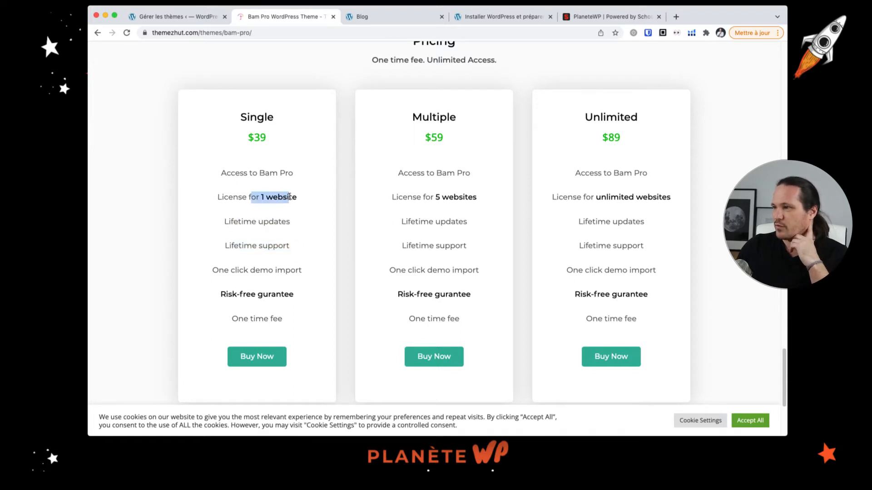
{"action": "left_click_drag", "start_coordinate": [601, 138], "coordinate": [625, 148]}
{"action": "left_click", "coordinate": [629, 159]}
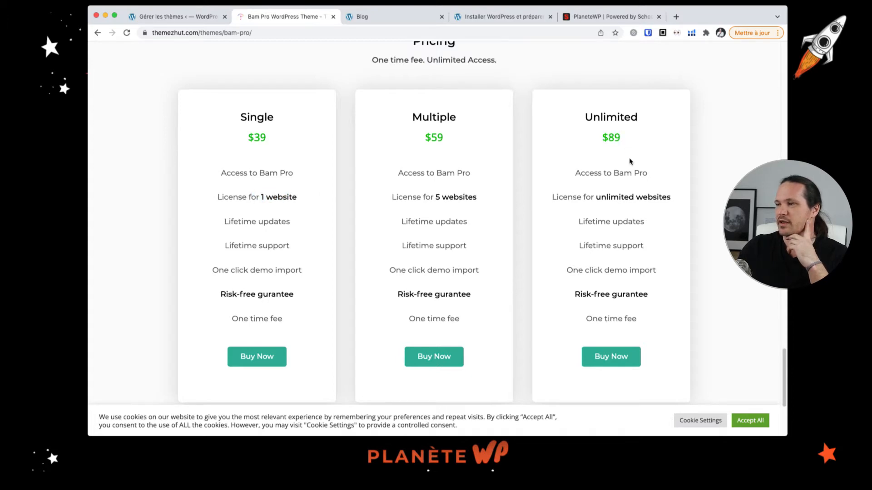
{"action": "scroll", "coordinate": [536, 167], "scroll_direction": "up", "scroll_amount": 20}
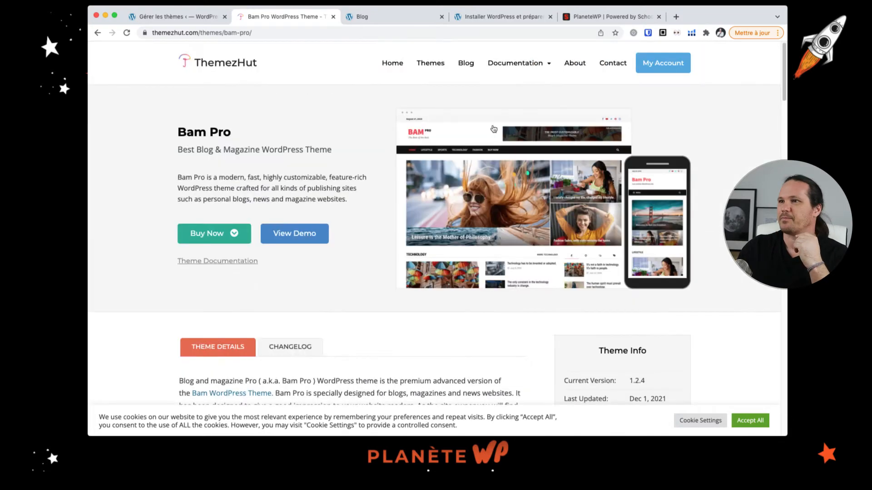
Return to the WordPress administration and check Bam's activation among the installed themes.
{"action": "left_click", "coordinate": [161, 15]}
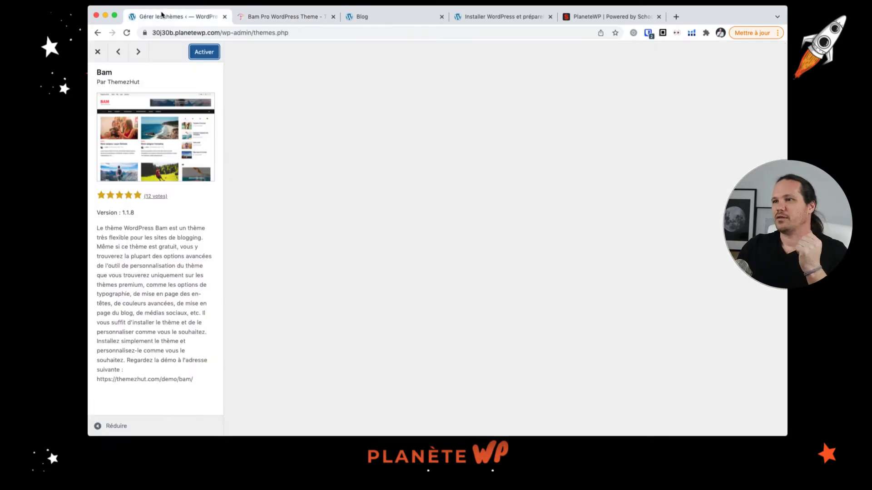
{"action": "left_click", "coordinate": [205, 52]}
{"action": "left_click", "coordinate": [227, 48]}
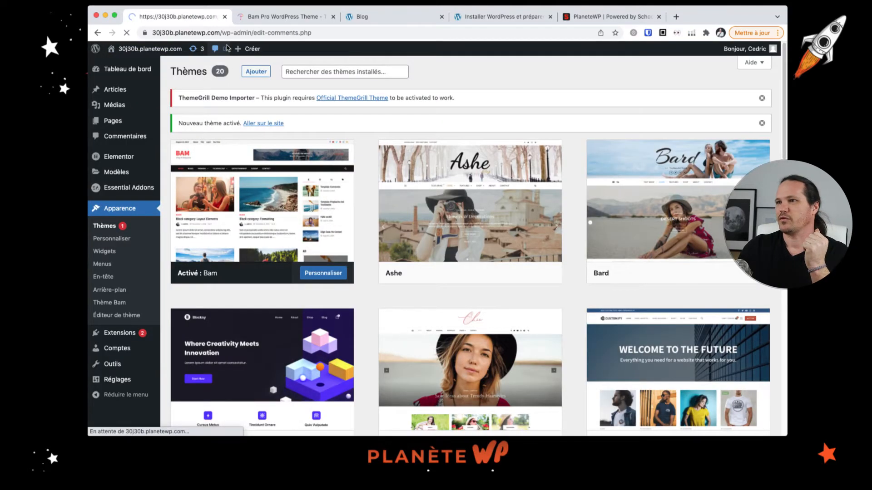
Reload the site's Blog category page and examine Bam's header, article grid, sidebar and pagination.
{"action": "left_click", "coordinate": [127, 35]}
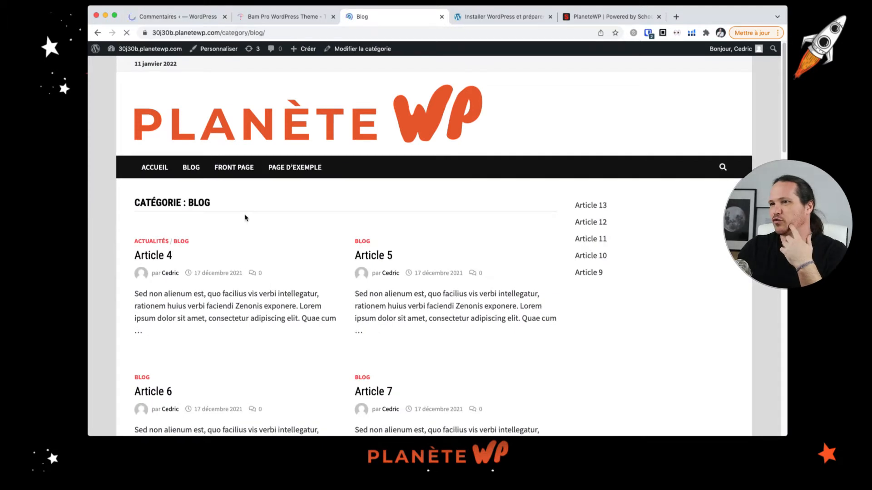
{"action": "scroll", "coordinate": [233, 227], "scroll_direction": "down", "scroll_amount": 3}
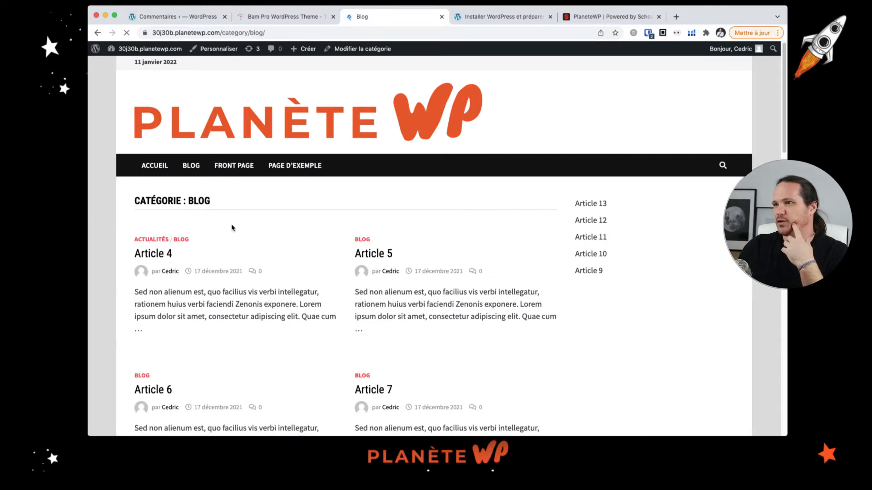
{"action": "scroll", "coordinate": [233, 228], "scroll_direction": "down", "scroll_amount": 15}
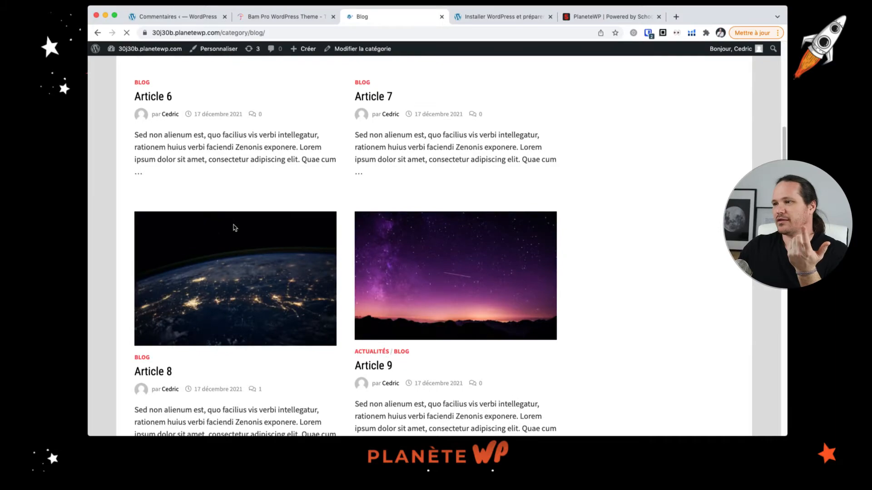
{"action": "scroll", "coordinate": [234, 229], "scroll_direction": "down", "scroll_amount": 3}
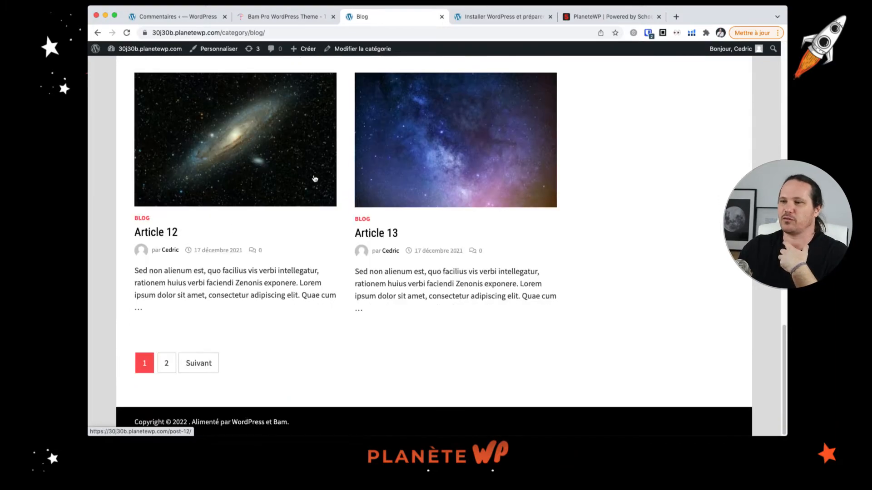
{"action": "scroll", "coordinate": [336, 185], "scroll_direction": "up", "scroll_amount": 15}
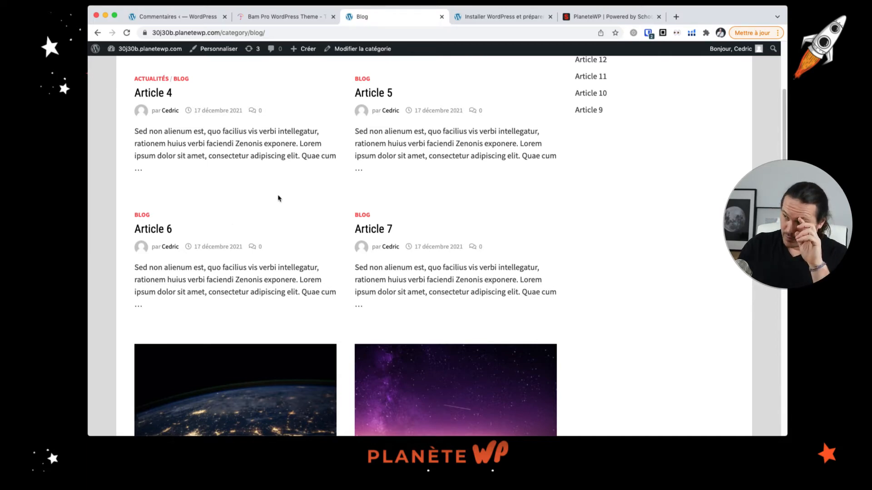
{"action": "scroll", "coordinate": [287, 197], "scroll_direction": "up", "scroll_amount": 1}
{"action": "scroll", "coordinate": [287, 197], "scroll_direction": "down", "scroll_amount": 15}
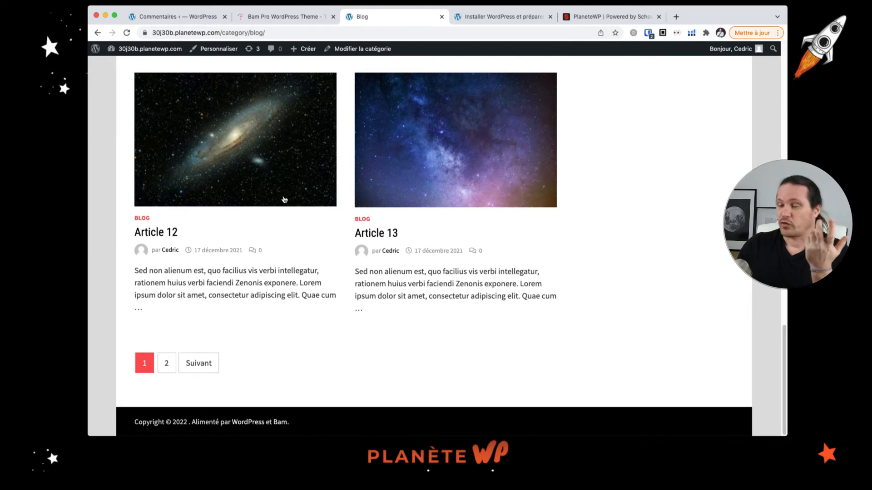
{"action": "scroll", "coordinate": [280, 195], "scroll_direction": "up", "scroll_amount": 20}
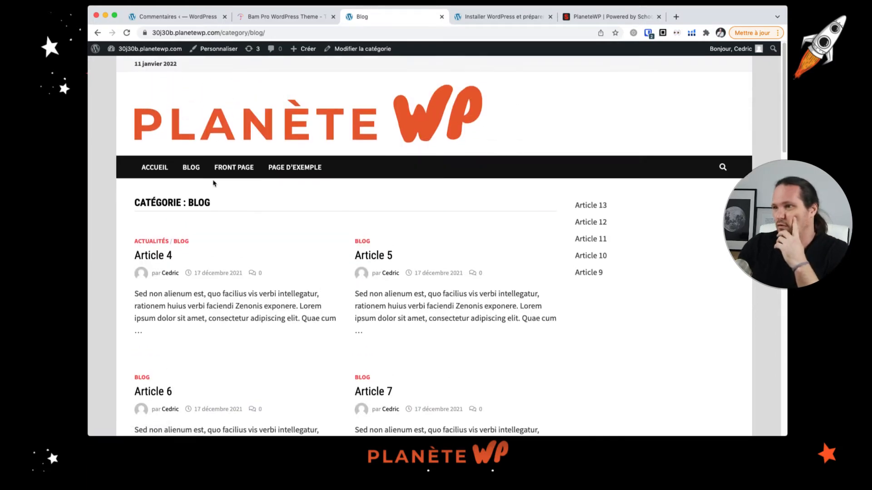
Test opening and closing the search field in the site's navigation bar.
{"action": "left_click", "coordinate": [723, 168]}
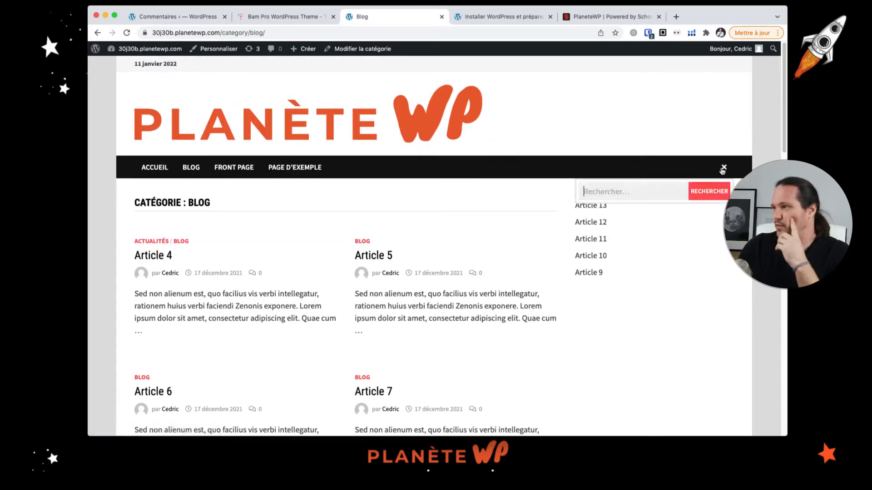
{"action": "left_click", "coordinate": [723, 169]}
{"action": "left_click", "coordinate": [725, 168]}
{"action": "left_click", "coordinate": [725, 168]}
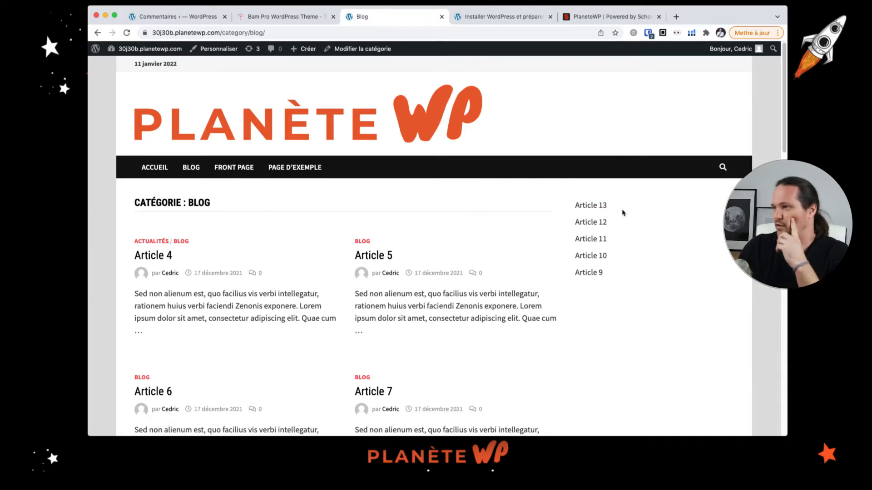
Examine the Blog category page again, from the header logo down through the article grid and sidebar.
{"action": "scroll", "coordinate": [397, 100], "scroll_direction": "down", "scroll_amount": 5}
{"action": "scroll", "coordinate": [396, 100], "scroll_direction": "up", "scroll_amount": 5}
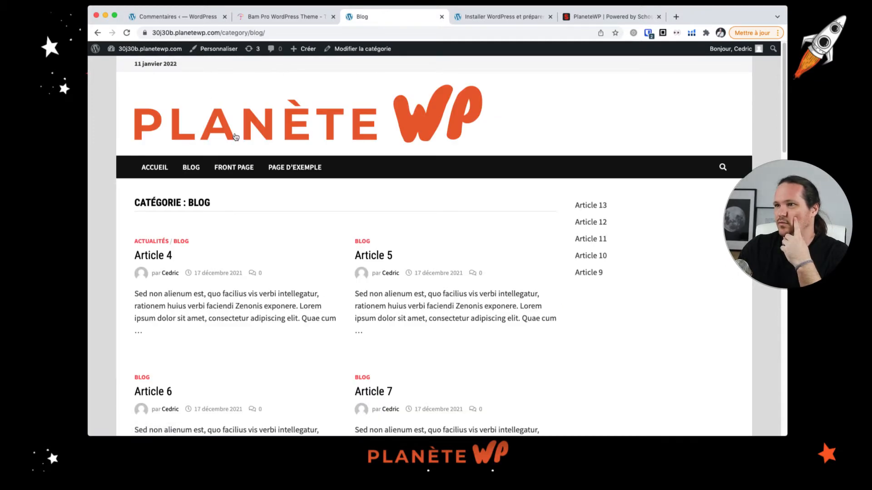
{"action": "scroll", "coordinate": [311, 123], "scroll_direction": "down", "scroll_amount": 8}
{"action": "scroll", "coordinate": [311, 123], "scroll_direction": "up", "scroll_amount": 5}
{"action": "scroll", "coordinate": [311, 123], "scroll_direction": "up", "scroll_amount": 3}
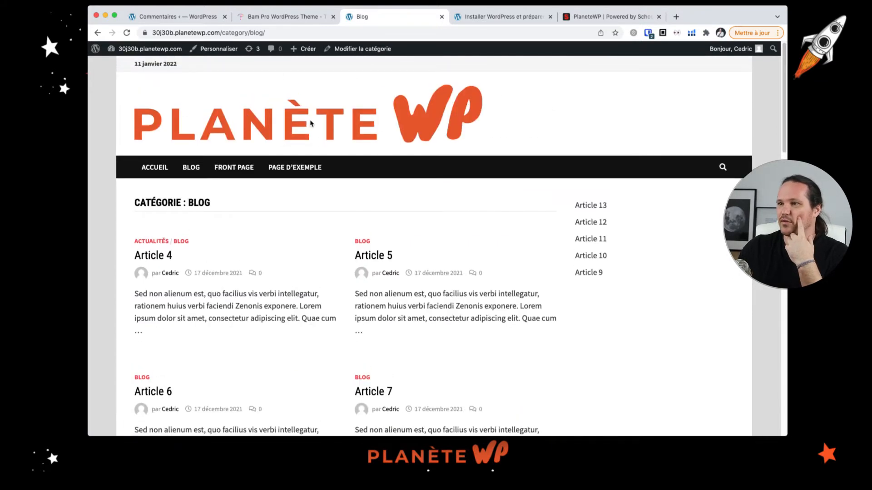
Open Bam's welcome page in the WordPress administration and review its settings, documentation, information and demo sections.
{"action": "left_click", "coordinate": [203, 20]}
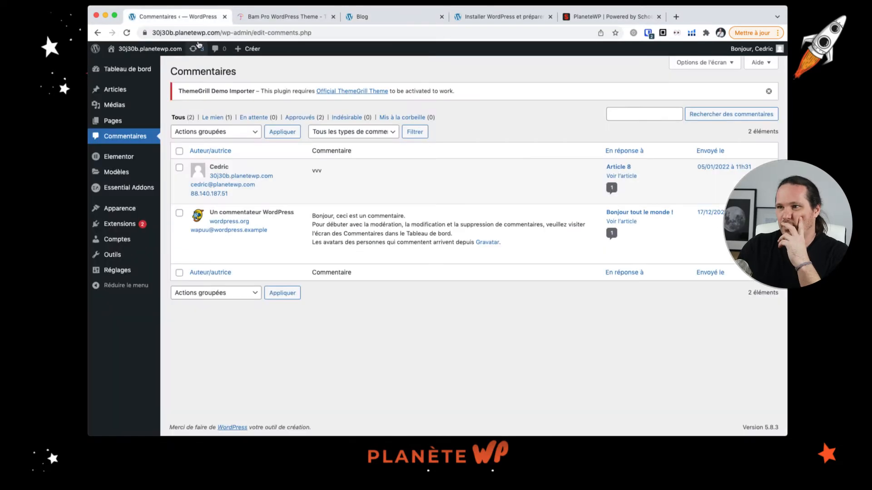
{"action": "left_click", "coordinate": [123, 208]}
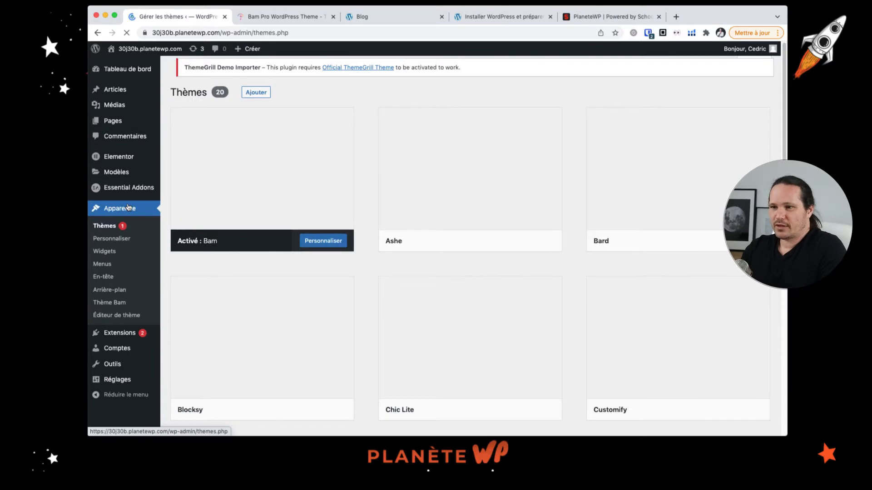
{"action": "left_click", "coordinate": [118, 303]}
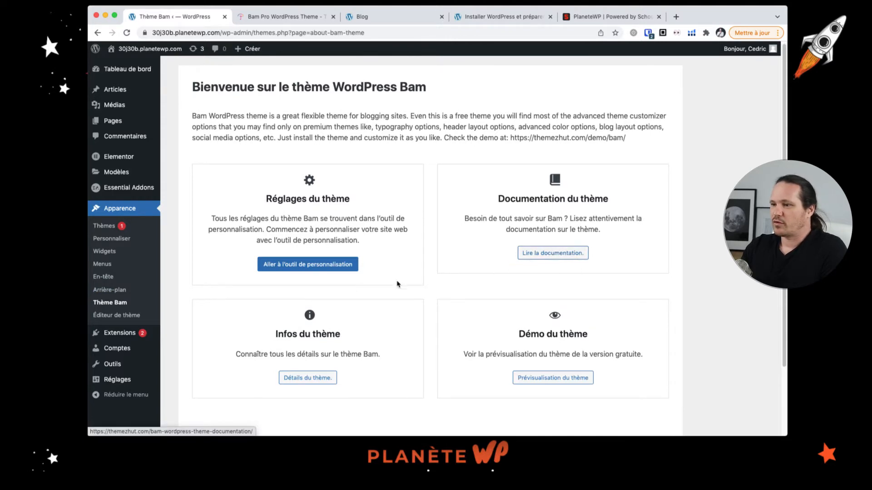
{"action": "scroll", "coordinate": [362, 374], "scroll_direction": "down", "scroll_amount": 3}
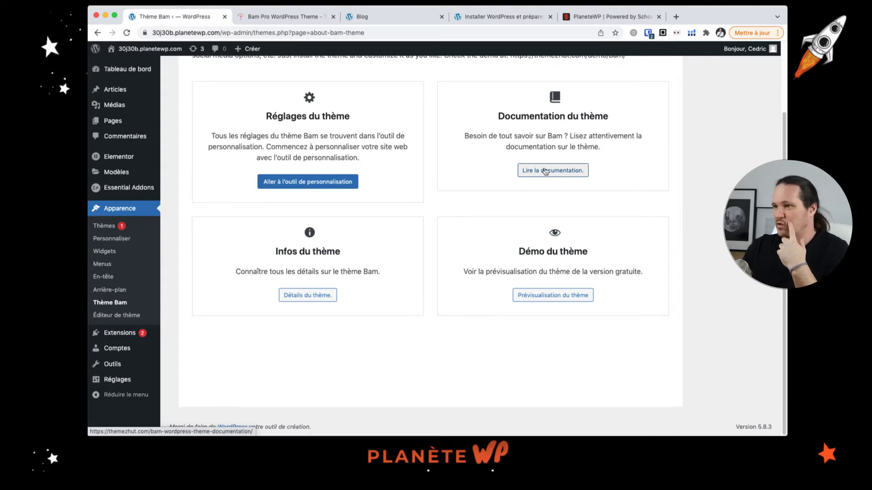
{"action": "scroll", "coordinate": [323, 183], "scroll_direction": "up", "scroll_amount": 3}
{"action": "scroll", "coordinate": [318, 200], "scroll_direction": "down", "scroll_amount": 3}
{"action": "scroll", "coordinate": [313, 218], "scroll_direction": "up", "scroll_amount": 3}
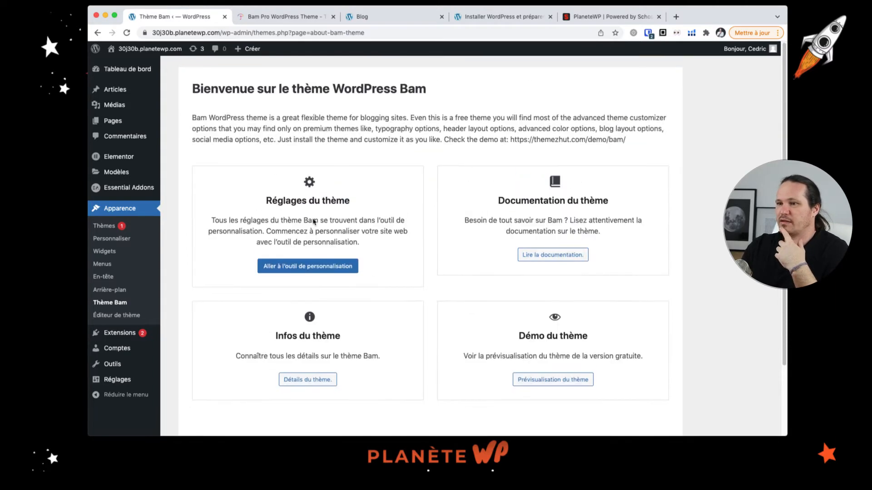
Open the Bam theme customizer and examine the front page preview along with the available customization sections.
{"action": "left_click", "coordinate": [315, 269]}
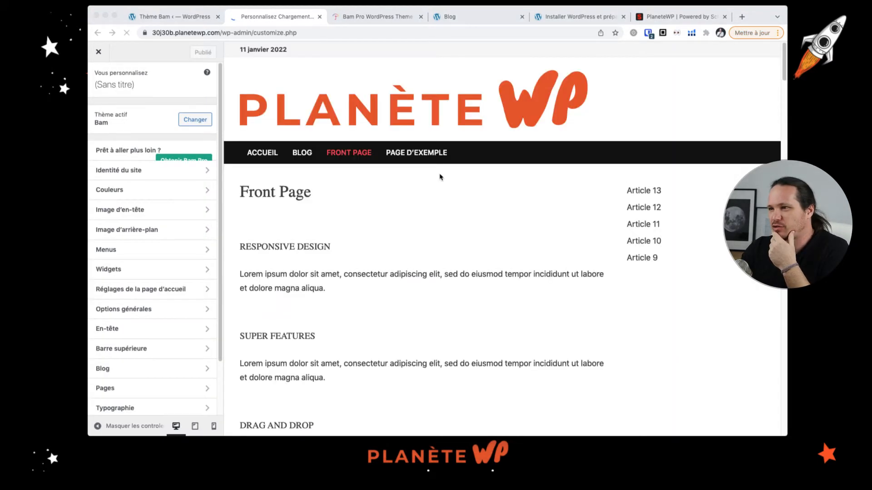
{"action": "scroll", "coordinate": [461, 236], "scroll_direction": "down", "scroll_amount": 5}
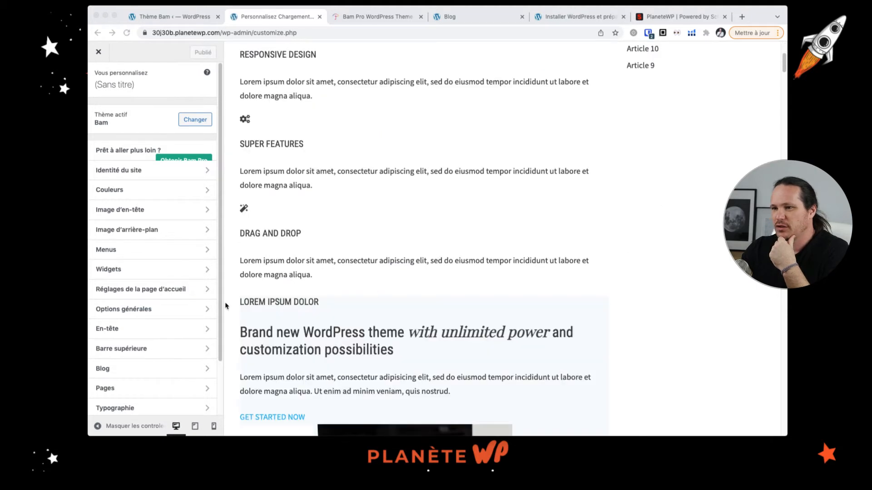
{"action": "scroll", "coordinate": [181, 306], "scroll_direction": "down", "scroll_amount": 3}
{"action": "scroll", "coordinate": [182, 306], "scroll_direction": "up", "scroll_amount": 3}
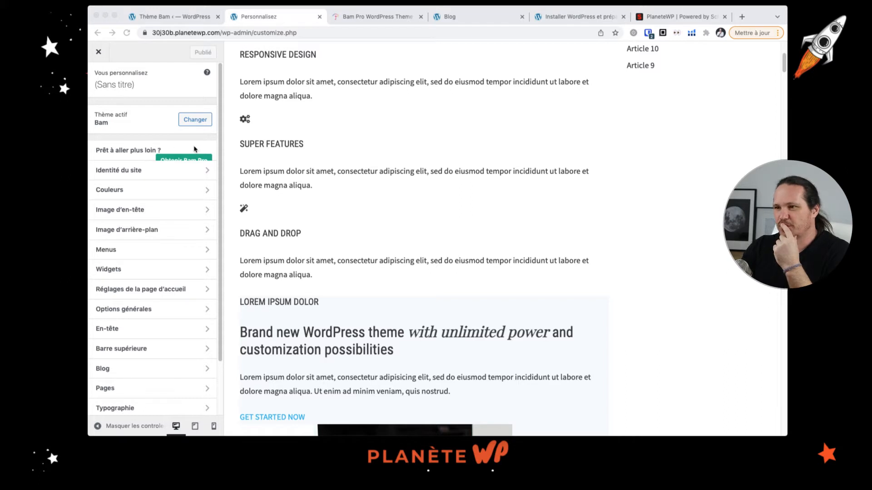
{"action": "left_click", "coordinate": [220, 145]}
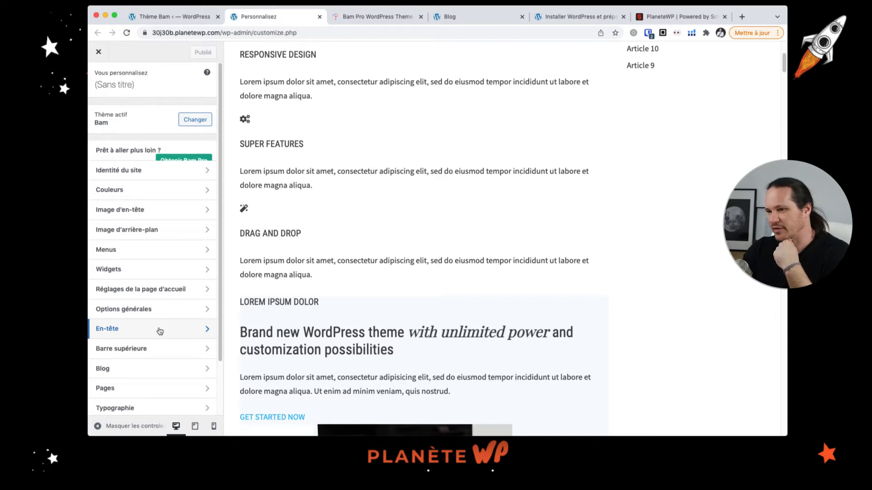
{"action": "scroll", "coordinate": [516, 251], "scroll_direction": "up", "scroll_amount": 5}
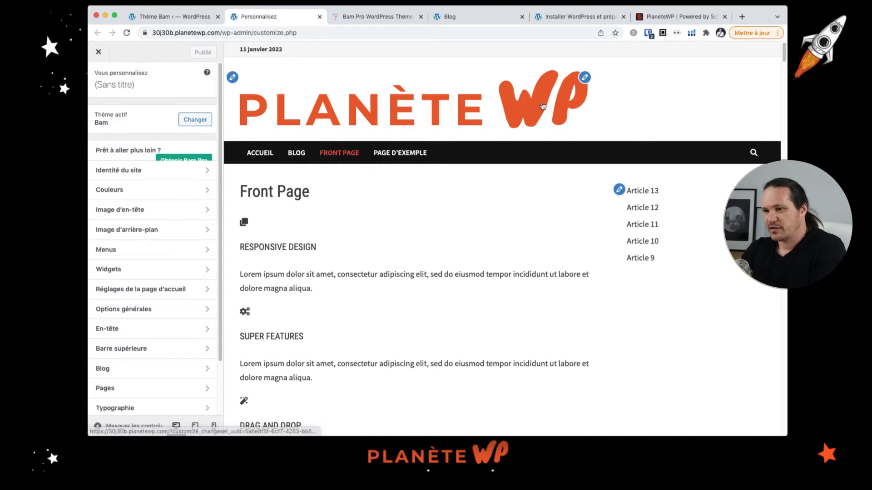
{"action": "scroll", "coordinate": [173, 338], "scroll_direction": "down", "scroll_amount": 1}
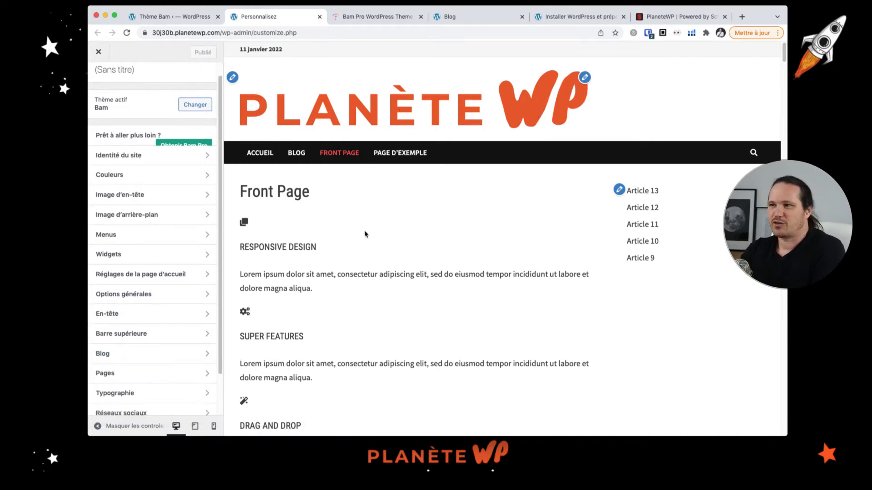
{"action": "scroll", "coordinate": [471, 209], "scroll_direction": "down", "scroll_amount": 1}
{"action": "scroll", "coordinate": [471, 209], "scroll_direction": "down", "scroll_amount": 10}
{"action": "scroll", "coordinate": [473, 206], "scroll_direction": "up", "scroll_amount": 10}
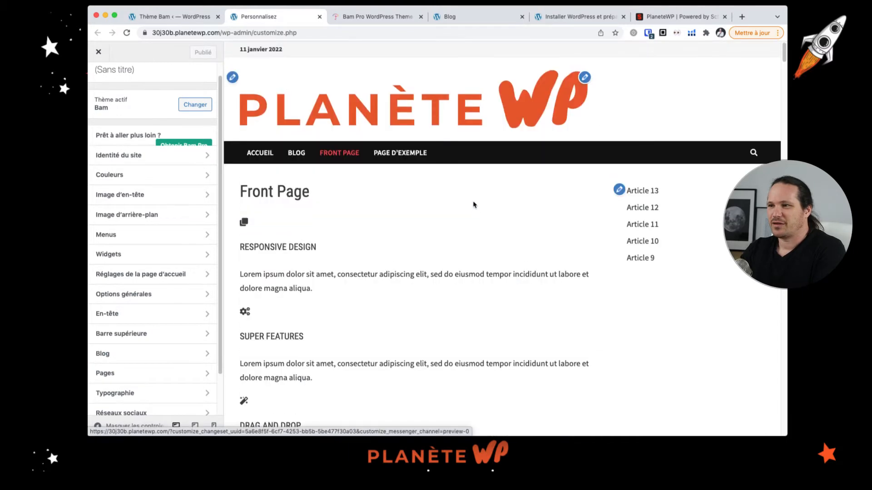
Preview the Blog page in the customizer, examine its article grid and review the full list of customization sections.
{"action": "left_click", "coordinate": [288, 153]}
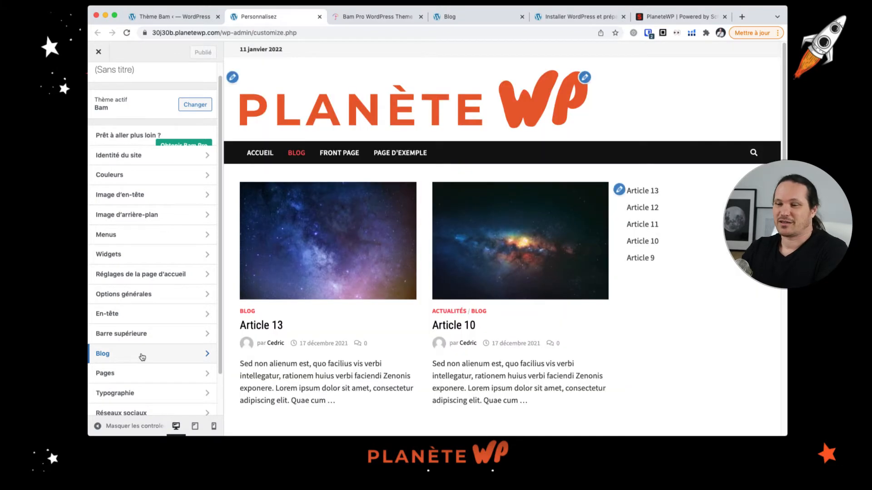
{"action": "scroll", "coordinate": [346, 300], "scroll_direction": "down", "scroll_amount": 10}
{"action": "scroll", "coordinate": [349, 299], "scroll_direction": "up", "scroll_amount": 8}
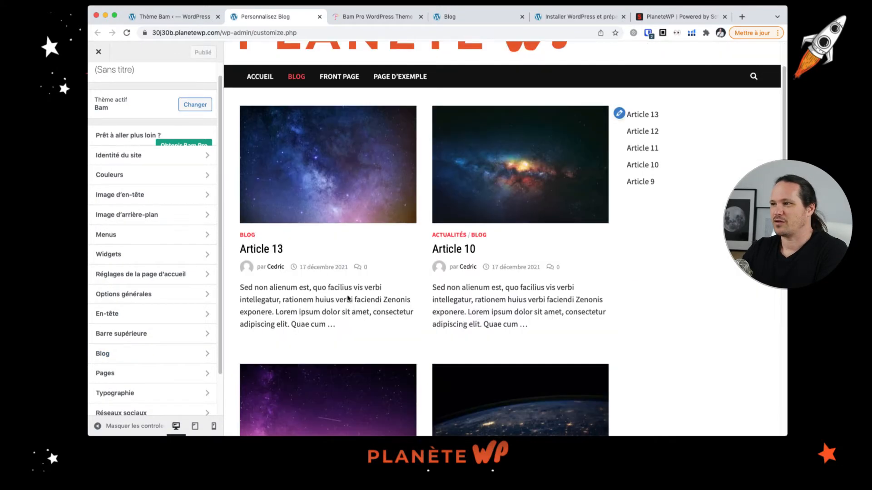
{"action": "scroll", "coordinate": [347, 295], "scroll_direction": "up", "scroll_amount": 2}
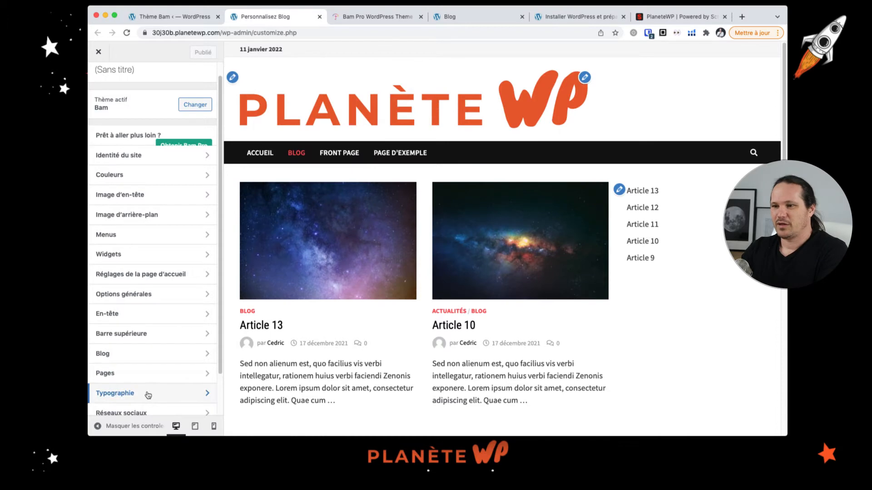
{"action": "scroll", "coordinate": [148, 394], "scroll_direction": "down", "scroll_amount": 1}
{"action": "scroll", "coordinate": [148, 395], "scroll_direction": "down", "scroll_amount": 3}
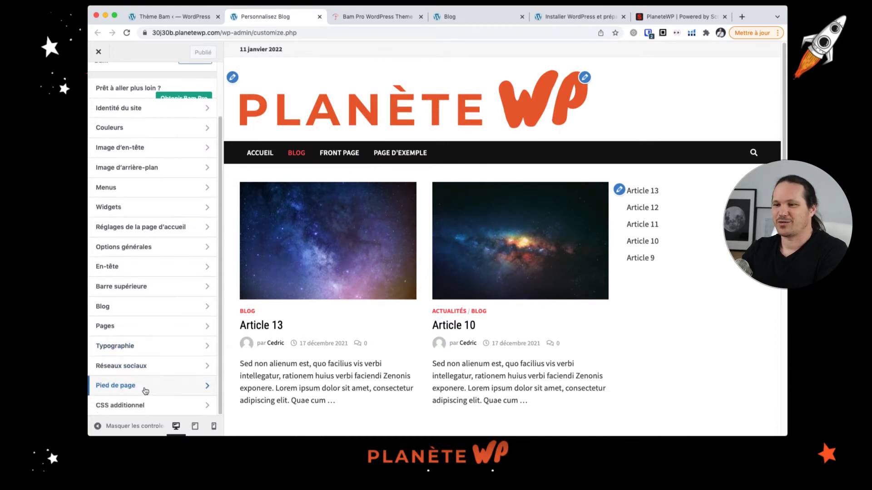
{"action": "scroll", "coordinate": [177, 341], "scroll_direction": "up", "scroll_amount": 4}
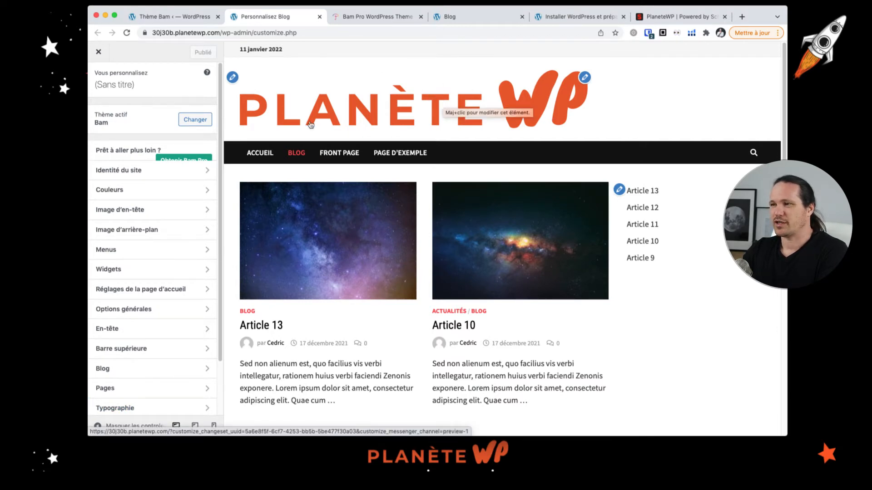
In the site identity settings, set the logo's maximum height to 40 px.
{"action": "left_click", "coordinate": [153, 177]}
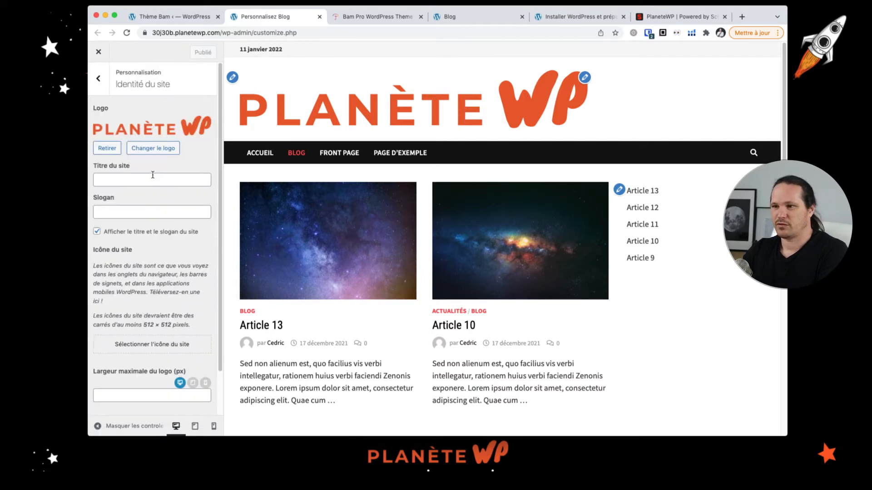
{"action": "scroll", "coordinate": [156, 251], "scroll_direction": "down", "scroll_amount": 1}
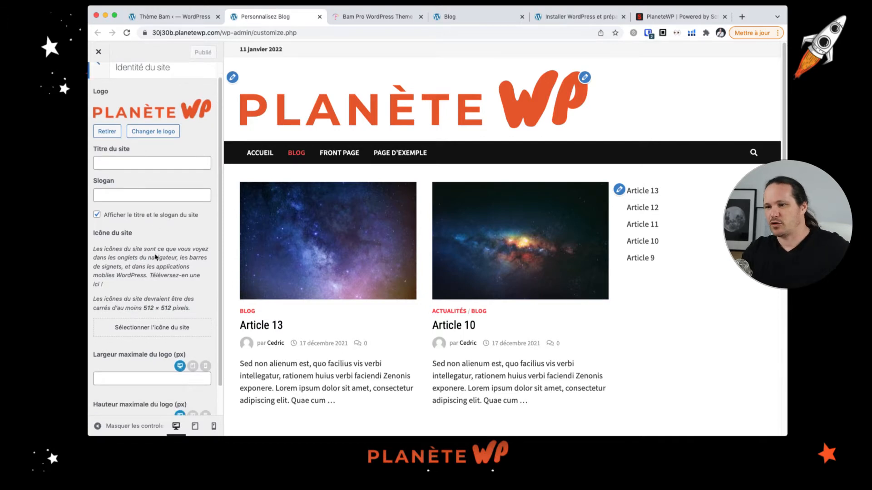
{"action": "scroll", "coordinate": [150, 318], "scroll_direction": "down", "scroll_amount": 2}
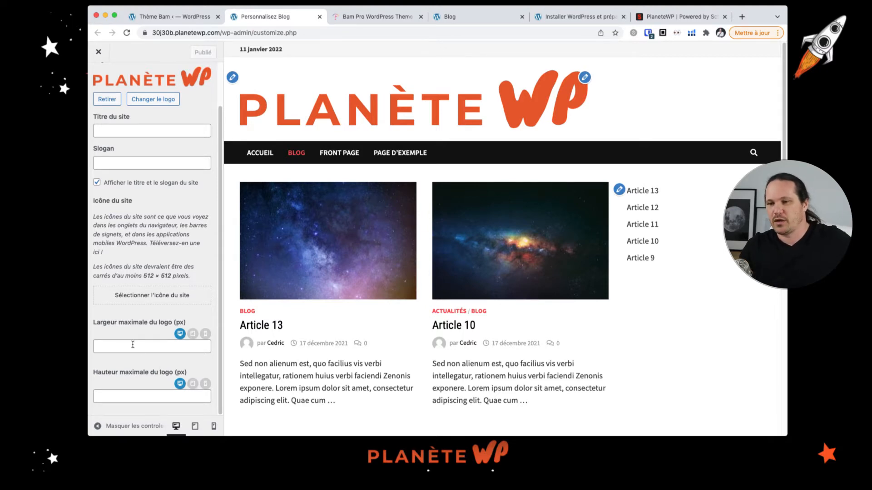
{"action": "left_click", "coordinate": [125, 400]}
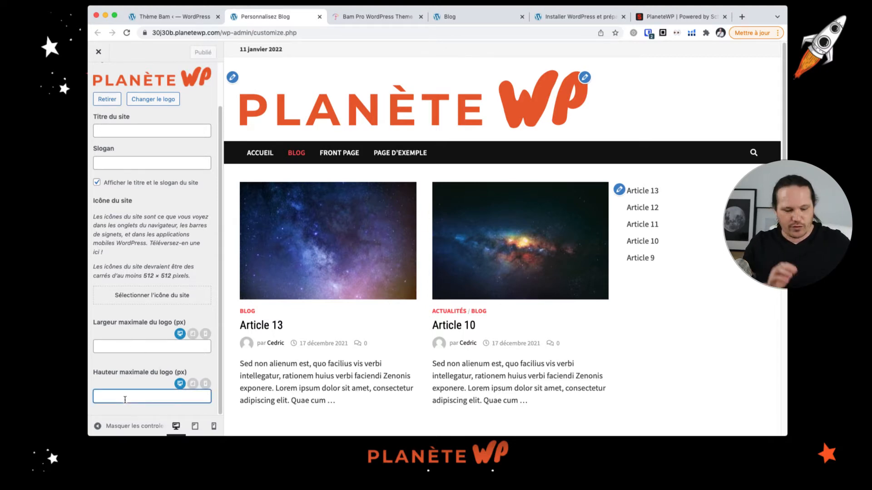
{"action": "type", "text": "40px"}
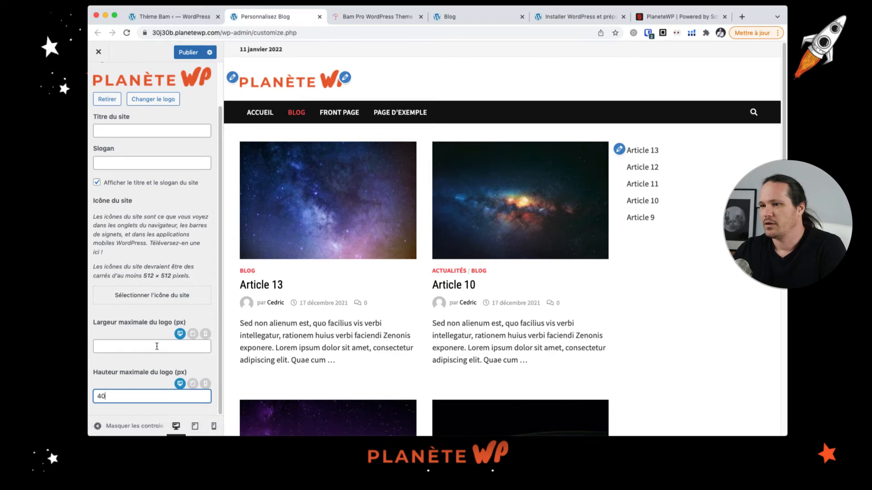
Try a maximum logo width of 50 px and clear the width value again.
{"action": "left_click", "coordinate": [124, 347]}
{"action": "type", "text": "50"}
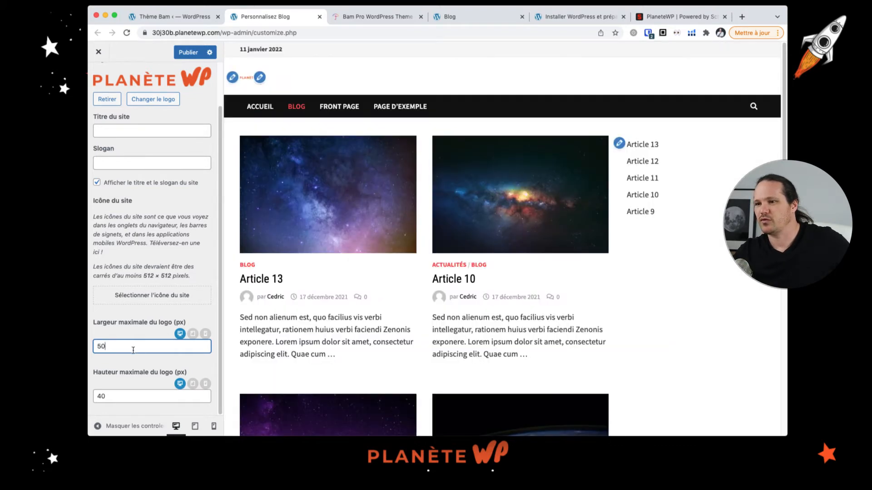
{"action": "double_click", "coordinate": [131, 349]}
{"action": "key", "text": "BackSpace"}
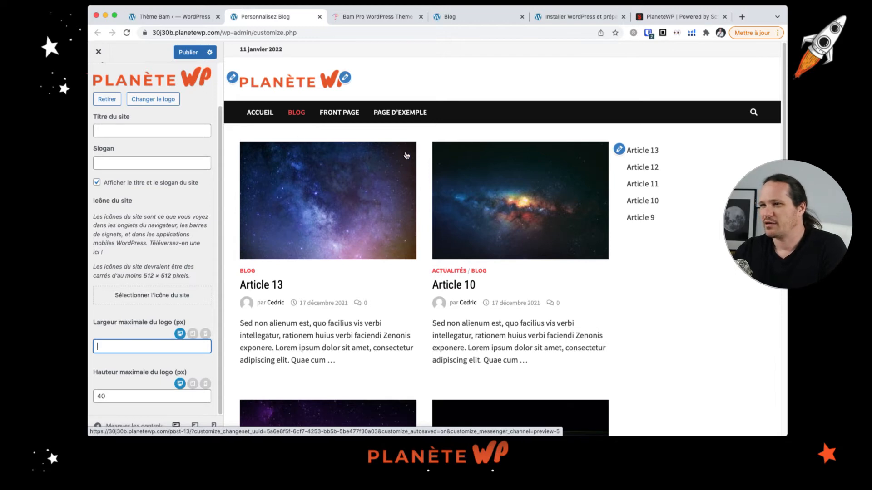
Leave the site identity settings and review the theme's colour options, from the main colour to the button hover colours.
{"action": "scroll", "coordinate": [128, 276], "scroll_direction": "up", "scroll_amount": 3}
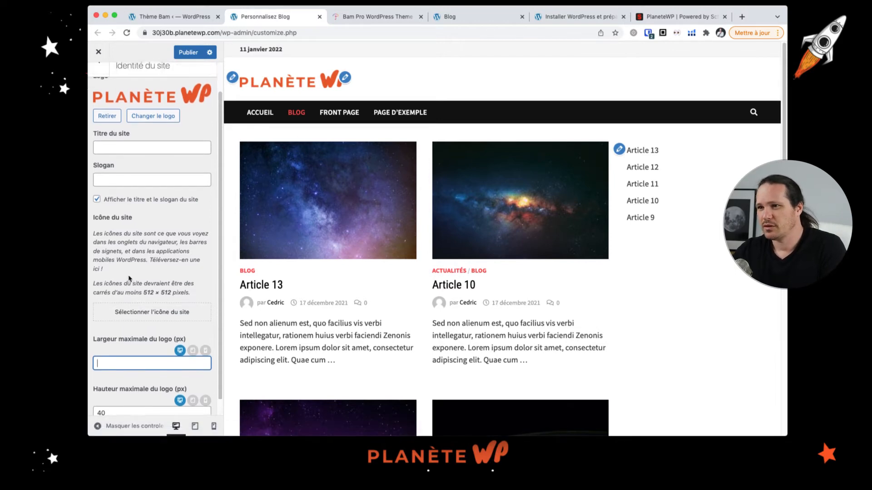
{"action": "left_click", "coordinate": [98, 78]}
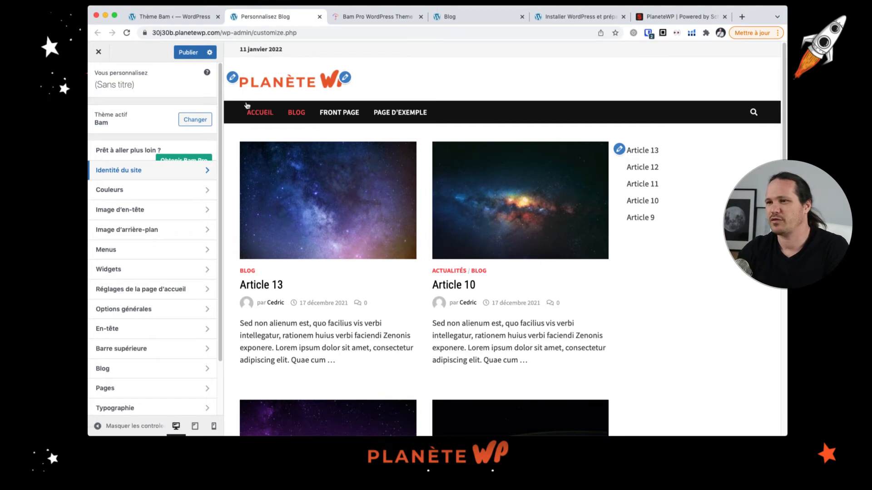
{"action": "left_click", "coordinate": [162, 190]}
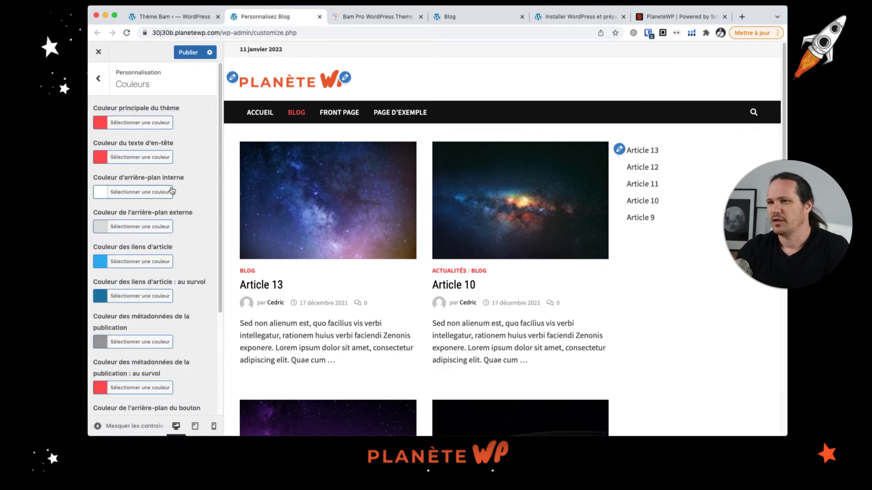
{"action": "scroll", "coordinate": [165, 218], "scroll_direction": "down", "scroll_amount": 5}
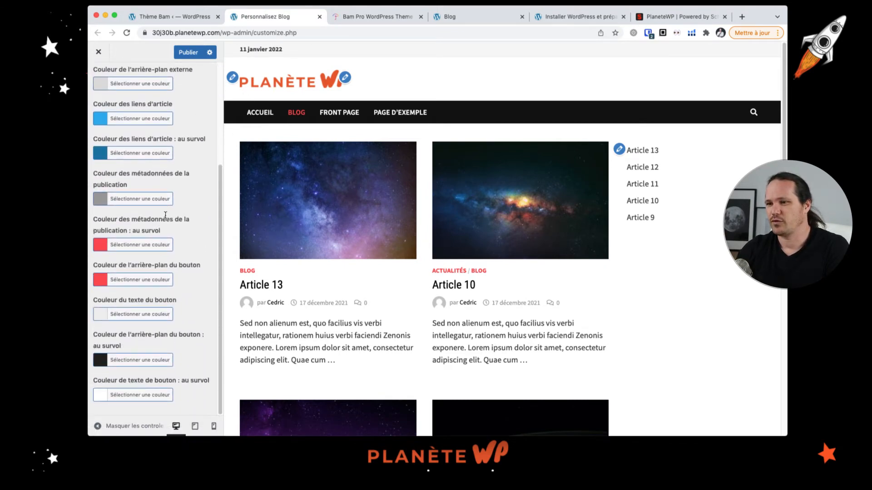
{"action": "scroll", "coordinate": [155, 211], "scroll_direction": "up", "scroll_amount": 5}
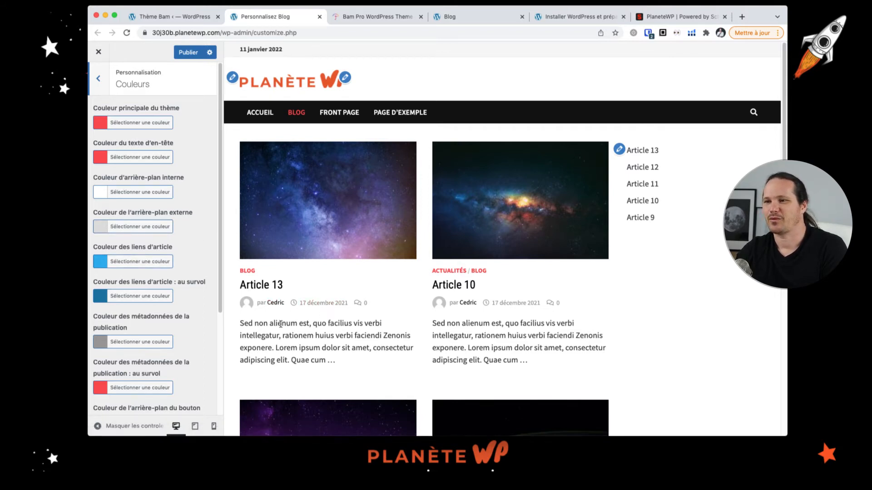
Preview Article 13 from the blog grid and examine its layout alongside the available colour options.
{"action": "scroll", "coordinate": [279, 322], "scroll_direction": "down", "scroll_amount": 1}
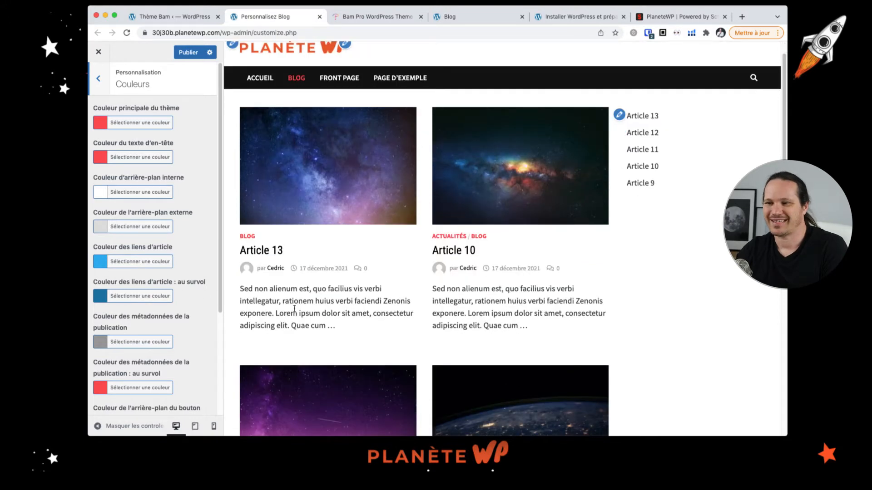
{"action": "left_click", "coordinate": [273, 252]}
{"action": "scroll", "coordinate": [152, 217], "scroll_direction": "down", "scroll_amount": 3}
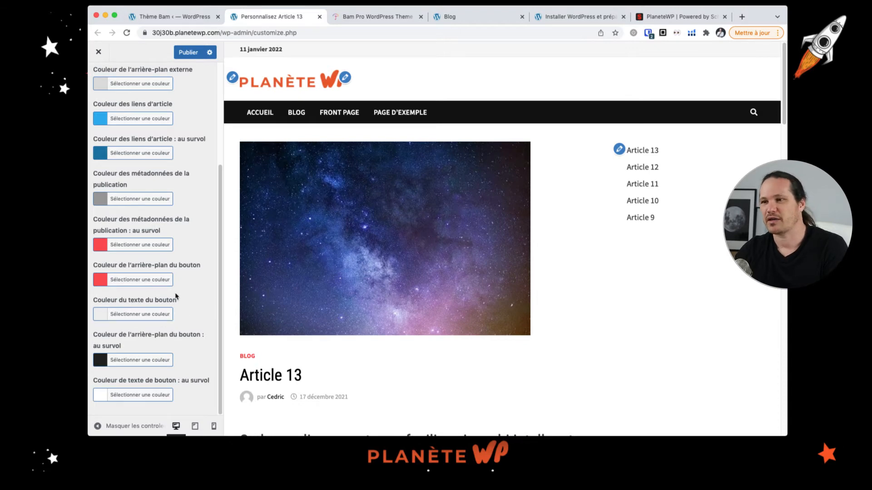
{"action": "scroll", "coordinate": [172, 253], "scroll_direction": "up", "scroll_amount": 5}
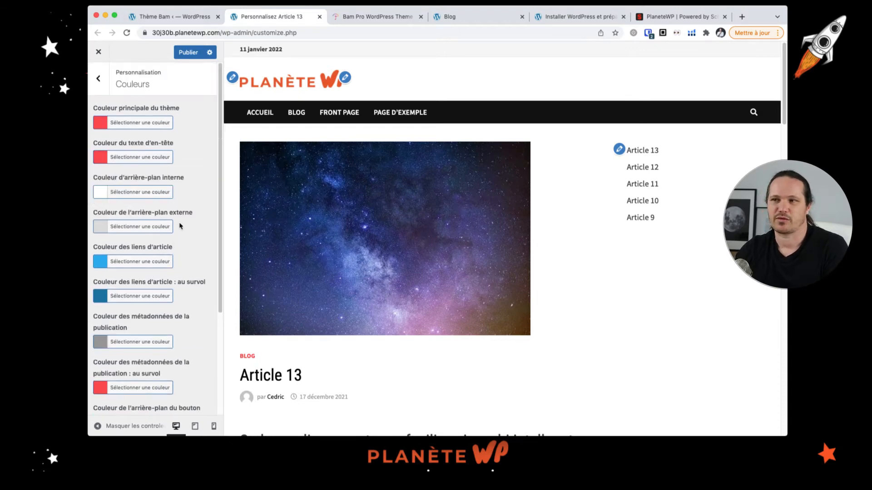
{"action": "scroll", "coordinate": [327, 225], "scroll_direction": "down", "scroll_amount": 5}
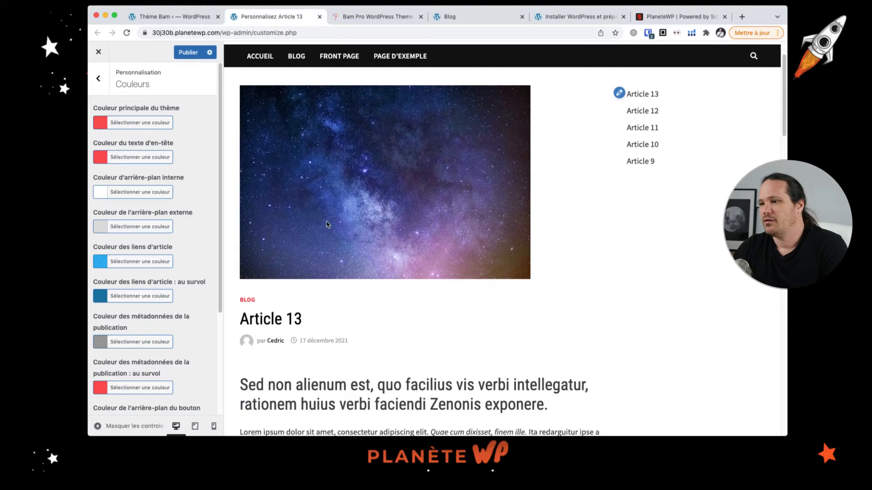
Examine Article 13's text styling in the preview, from the title through the lists, quote and links to the closing paragraphs.
{"action": "scroll", "coordinate": [327, 225], "scroll_direction": "down", "scroll_amount": 4}
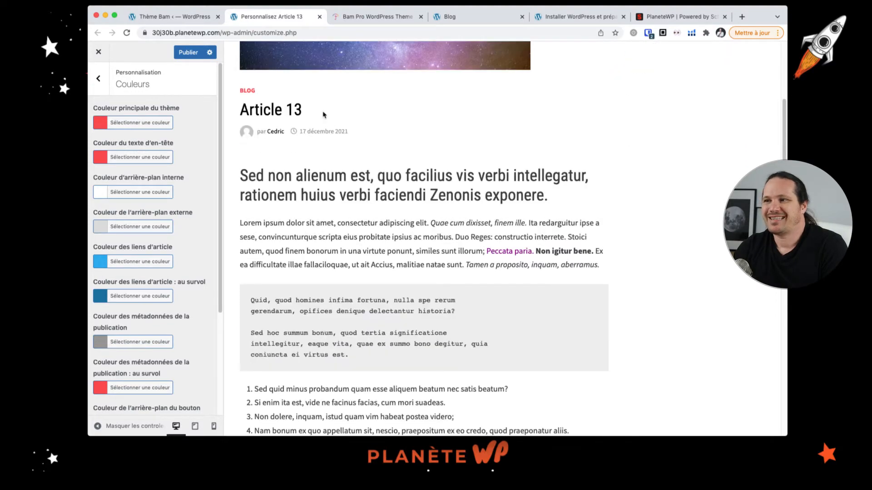
{"action": "scroll", "coordinate": [349, 219], "scroll_direction": "down", "scroll_amount": 15}
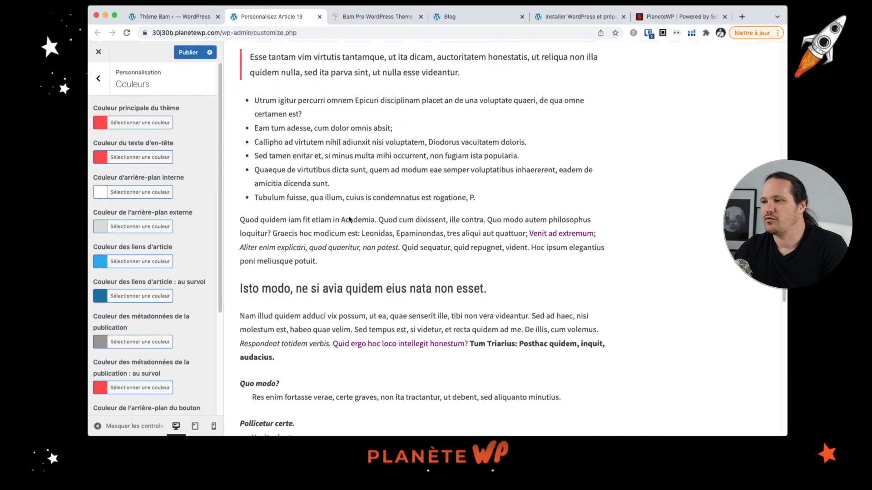
{"action": "scroll", "coordinate": [349, 217], "scroll_direction": "down", "scroll_amount": 3}
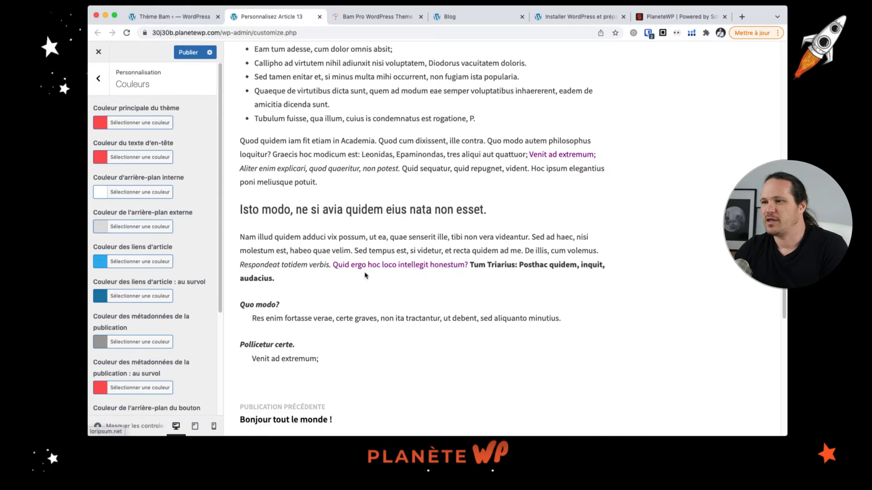
{"action": "scroll", "coordinate": [386, 189], "scroll_direction": "up", "scroll_amount": 15}
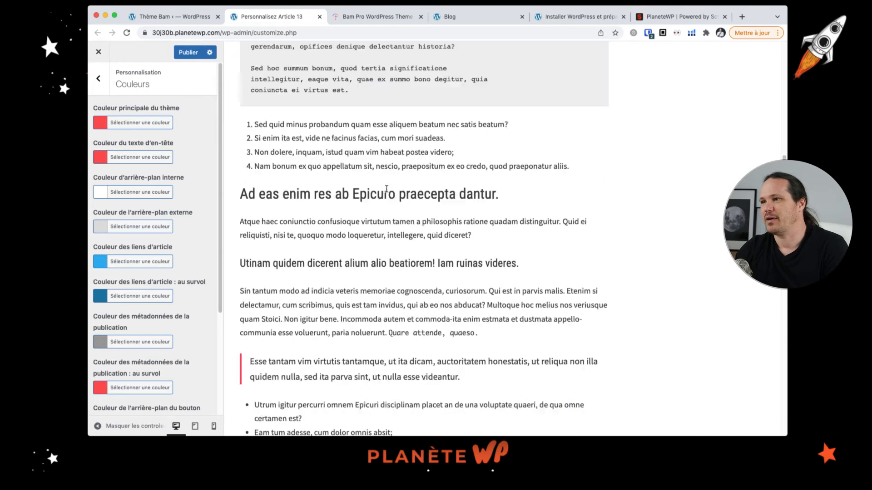
{"action": "scroll", "coordinate": [387, 189], "scroll_direction": "up", "scroll_amount": 7}
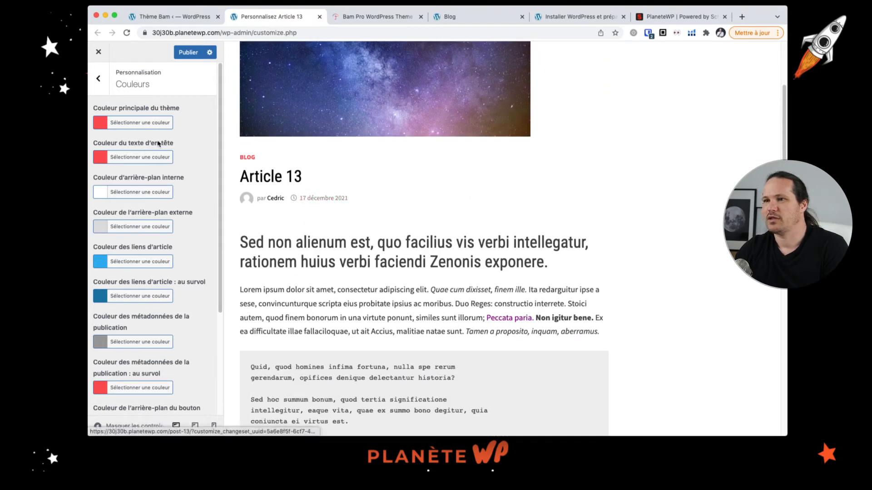
Set the theme's main colour to orange #ff6e00.
{"action": "left_click", "coordinate": [99, 124]}
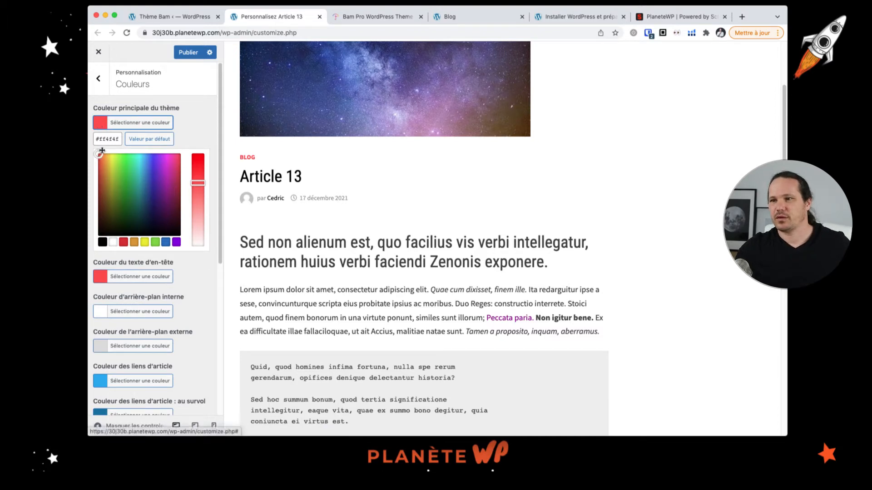
{"action": "left_click", "coordinate": [134, 241]}
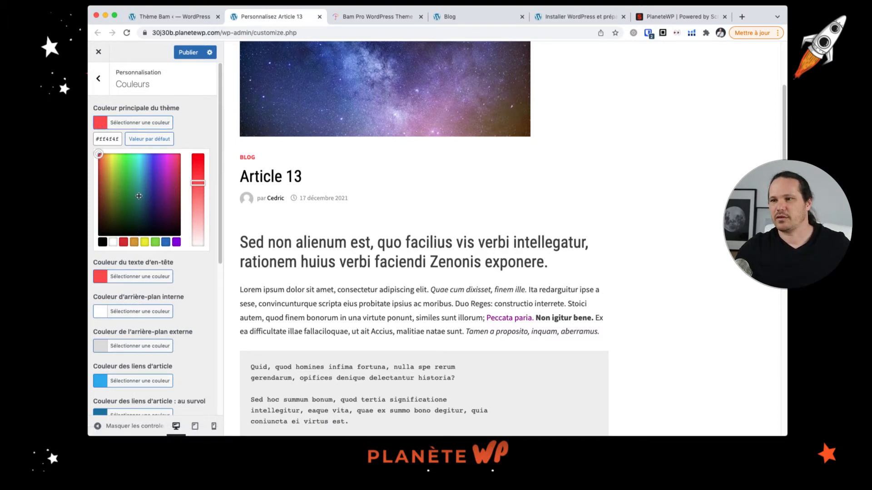
{"action": "left_click", "coordinate": [108, 156]}
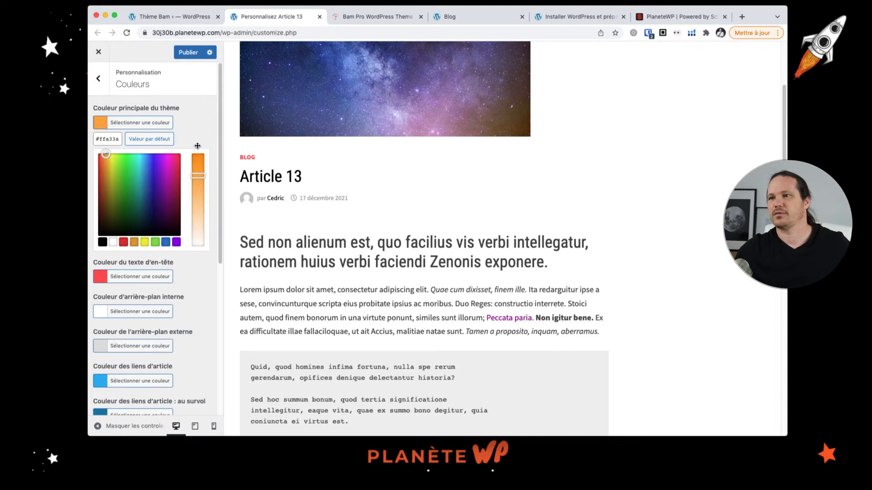
{"action": "left_click_drag", "start_coordinate": [198, 154], "coordinate": [198, 149]}
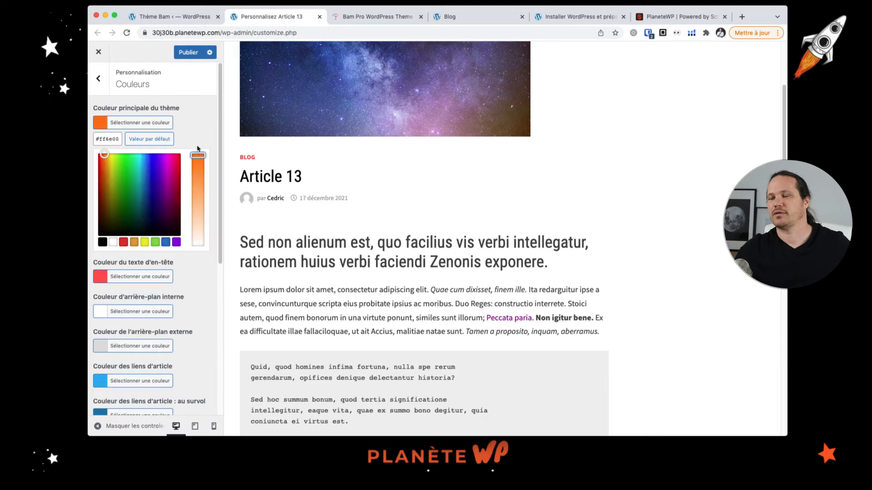
{"action": "triple_click", "coordinate": [105, 140]}
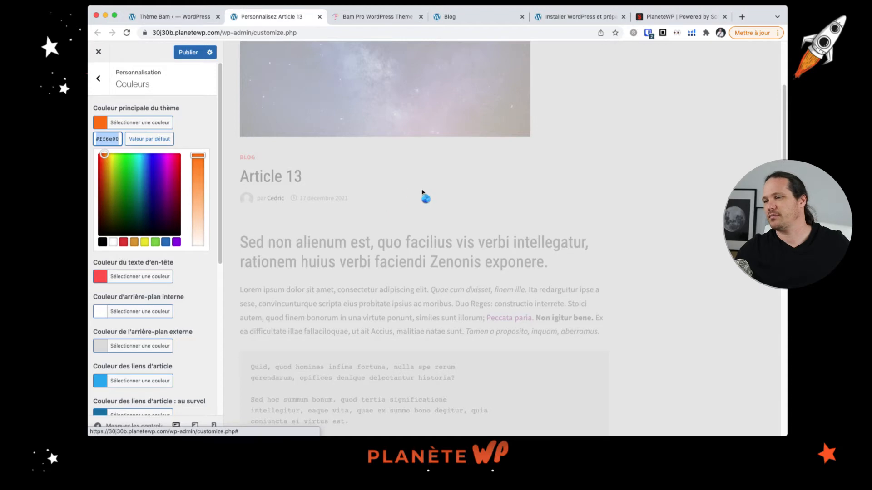
Check where the main colour is applied in the Article 13 preview, from the header and category label to the comment form.
{"action": "scroll", "coordinate": [406, 195], "scroll_direction": "up", "scroll_amount": 5}
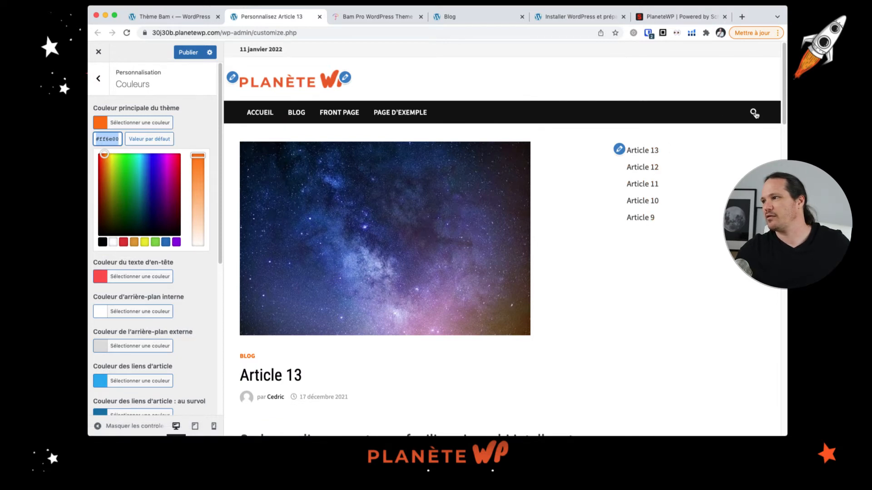
{"action": "scroll", "coordinate": [463, 207], "scroll_direction": "down", "scroll_amount": 5}
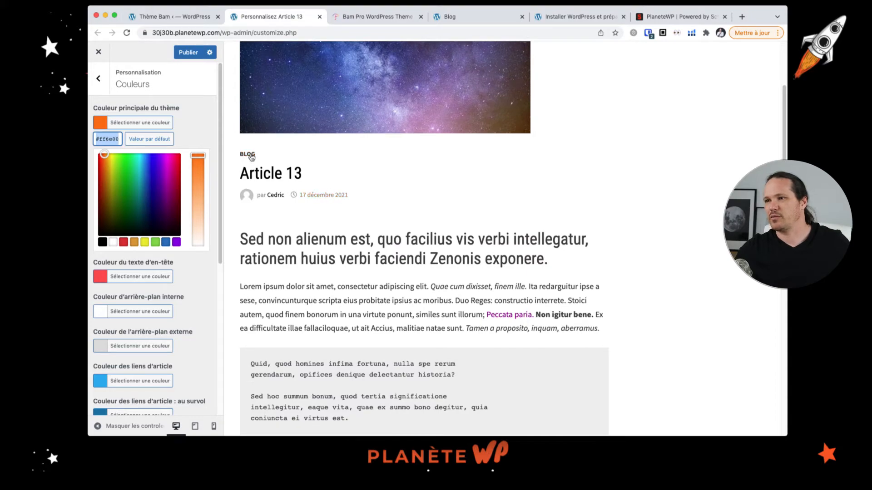
{"action": "scroll", "coordinate": [256, 159], "scroll_direction": "down", "scroll_amount": 15}
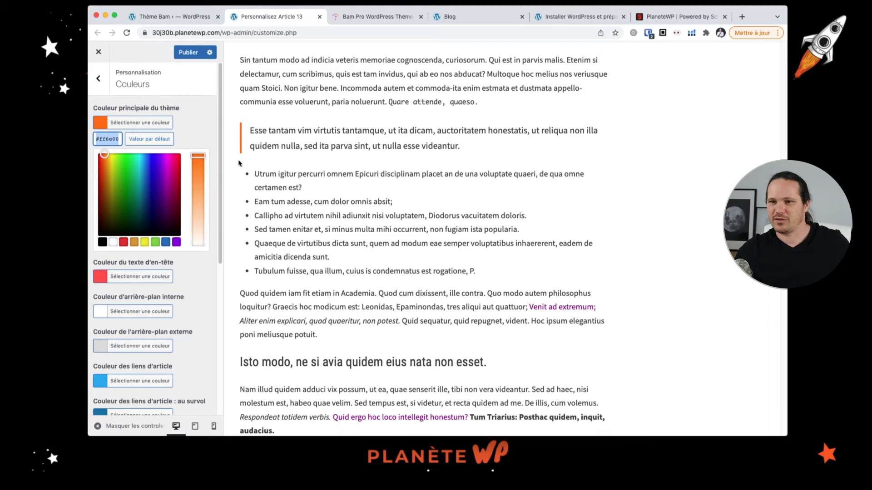
{"action": "scroll", "coordinate": [317, 212], "scroll_direction": "down", "scroll_amount": 15}
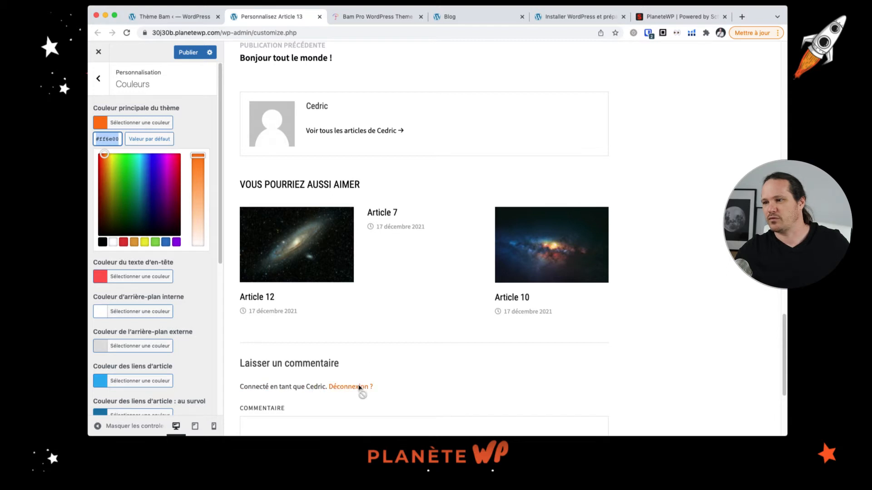
{"action": "scroll", "coordinate": [357, 379], "scroll_direction": "down", "scroll_amount": 3}
{"action": "left_click", "coordinate": [320, 341]}
{"action": "left_click", "coordinate": [643, 311]}
{"action": "scroll", "coordinate": [445, 255], "scroll_direction": "down", "scroll_amount": 2}
{"action": "left_click", "coordinate": [421, 272]}
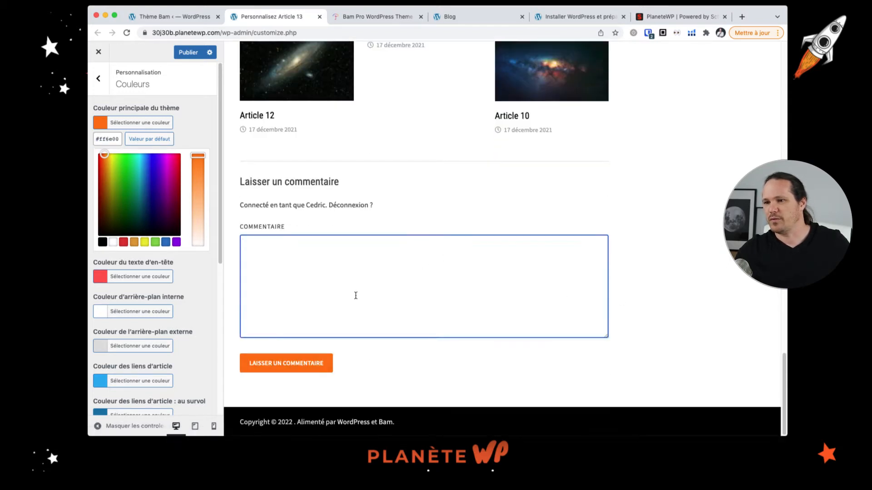
Look over the remaining colour options, return to the first one and close the main colour's picker.
{"action": "scroll", "coordinate": [185, 273], "scroll_direction": "down", "scroll_amount": 4}
{"action": "scroll", "coordinate": [186, 317], "scroll_direction": "down", "scroll_amount": 6}
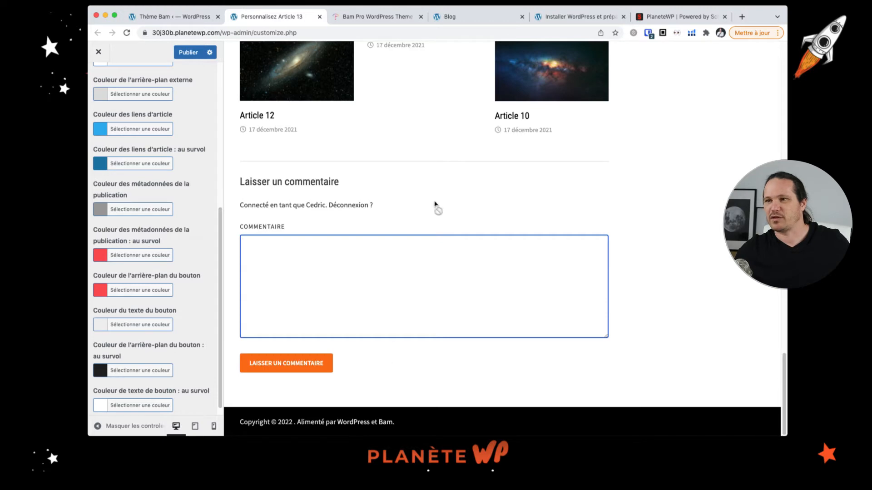
{"action": "scroll", "coordinate": [436, 202], "scroll_direction": "up", "scroll_amount": 10}
{"action": "scroll", "coordinate": [383, 178], "scroll_direction": "up", "scroll_amount": 10}
{"action": "scroll", "coordinate": [178, 175], "scroll_direction": "up", "scroll_amount": 9}
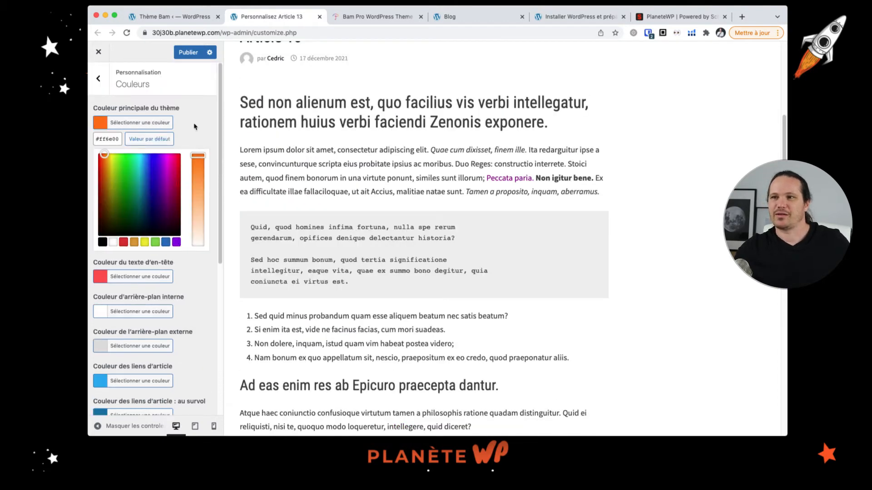
{"action": "left_click", "coordinate": [103, 127]}
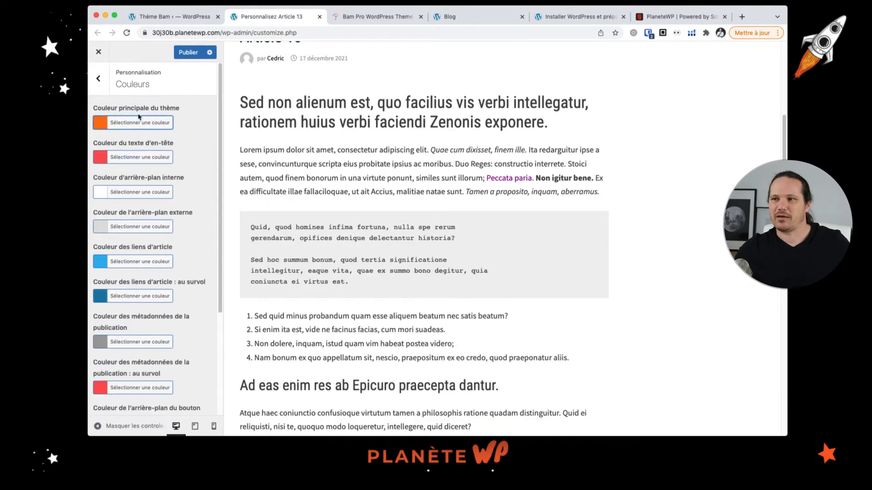
Compare the header text, article link, metadata and button colour options with the matching elements in the Article 13 preview.
{"action": "scroll", "coordinate": [446, 203], "scroll_direction": "up", "scroll_amount": 5}
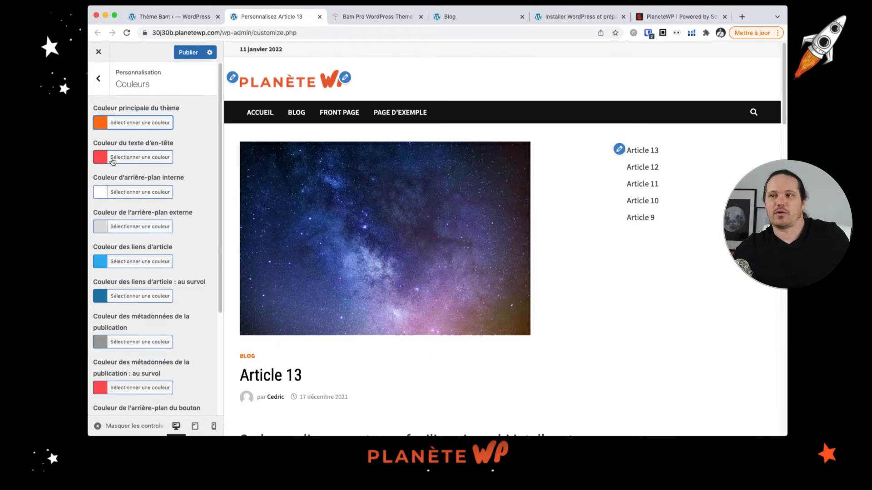
{"action": "scroll", "coordinate": [213, 245], "scroll_direction": "down", "scroll_amount": 3}
{"action": "scroll", "coordinate": [375, 296], "scroll_direction": "down", "scroll_amount": 10}
{"action": "scroll", "coordinate": [375, 295], "scroll_direction": "down", "scroll_amount": 12}
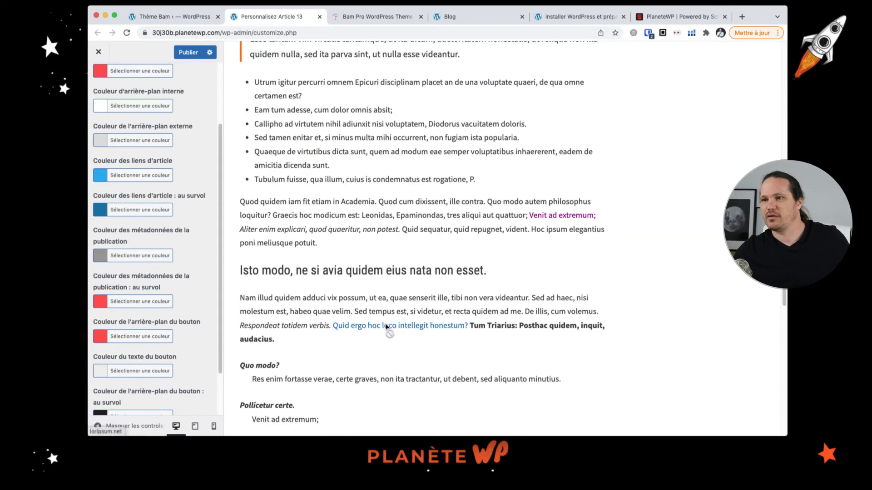
{"action": "scroll", "coordinate": [395, 239], "scroll_direction": "down", "scroll_amount": 1}
{"action": "scroll", "coordinate": [317, 272], "scroll_direction": "down", "scroll_amount": 3}
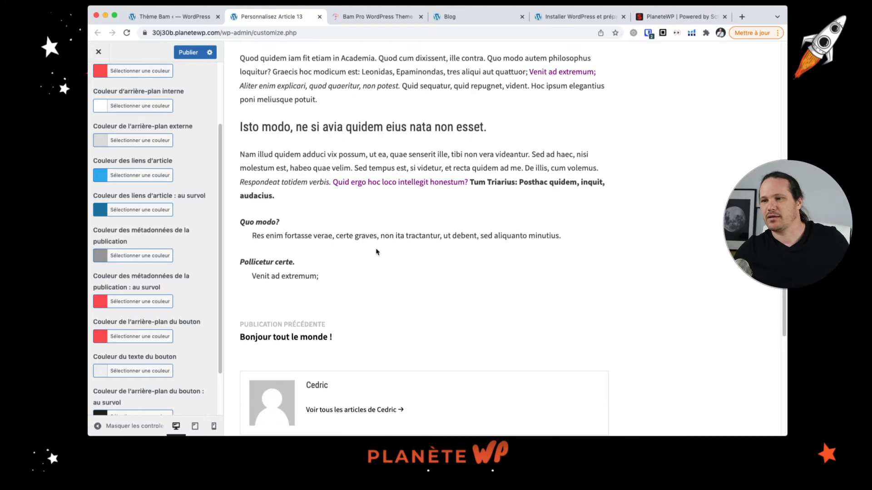
{"action": "scroll", "coordinate": [268, 300], "scroll_direction": "down", "scroll_amount": 8}
{"action": "scroll", "coordinate": [276, 294], "scroll_direction": "up", "scroll_amount": 20}
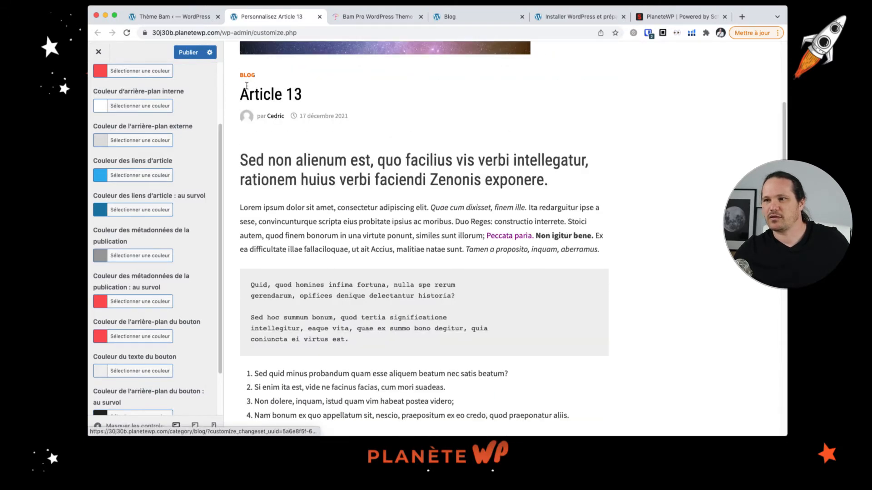
{"action": "scroll", "coordinate": [171, 161], "scroll_direction": "up", "scroll_amount": 3}
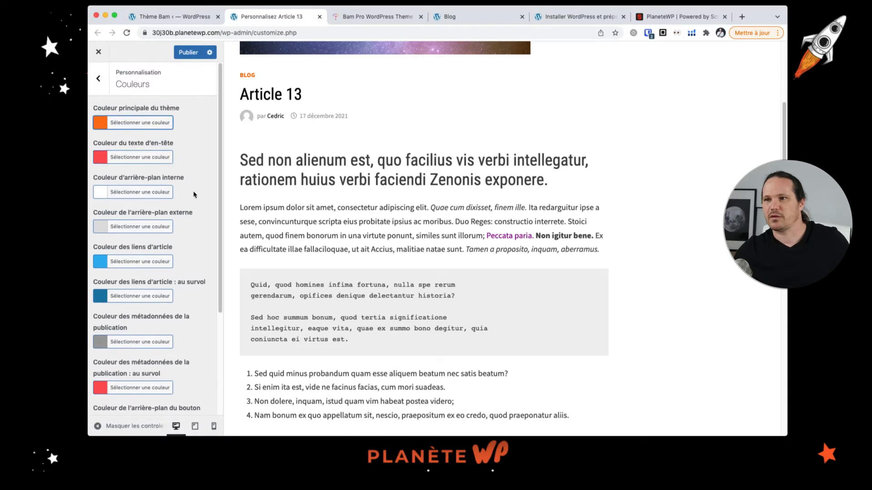
{"action": "scroll", "coordinate": [194, 195], "scroll_direction": "down", "scroll_amount": 4}
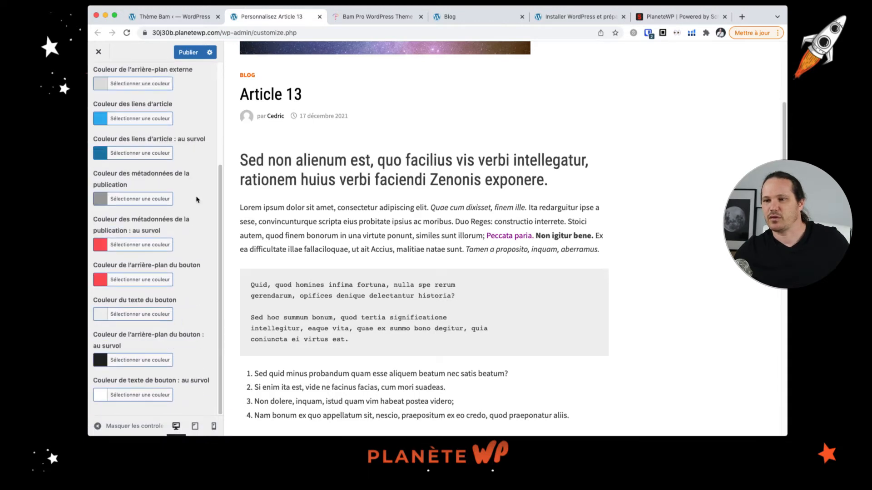
{"action": "scroll", "coordinate": [332, 292], "scroll_direction": "down", "scroll_amount": 20}
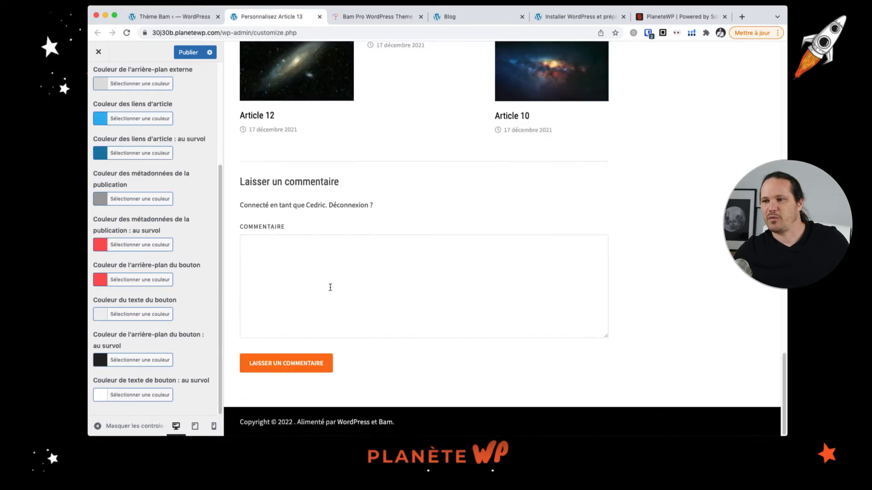
Try green #81d742 as the button background colour and restore its default value.
{"action": "left_click", "coordinate": [117, 279]}
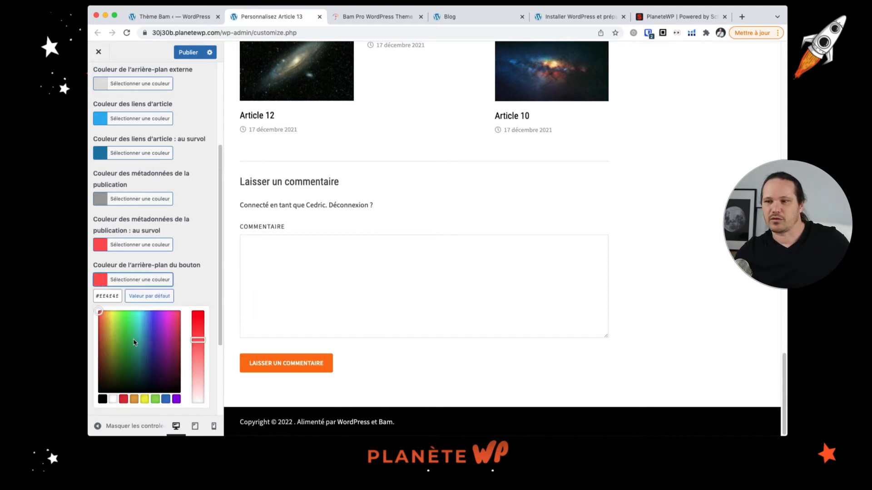
{"action": "left_click", "coordinate": [156, 399]}
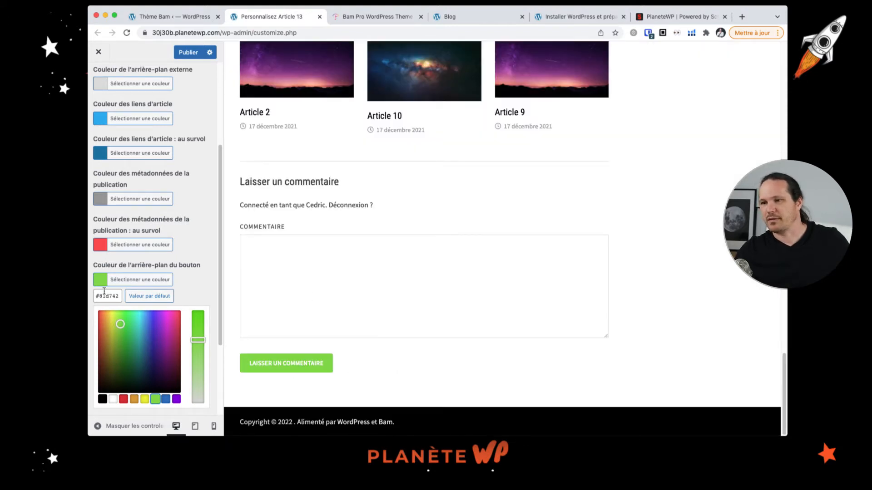
{"action": "left_click", "coordinate": [151, 296]}
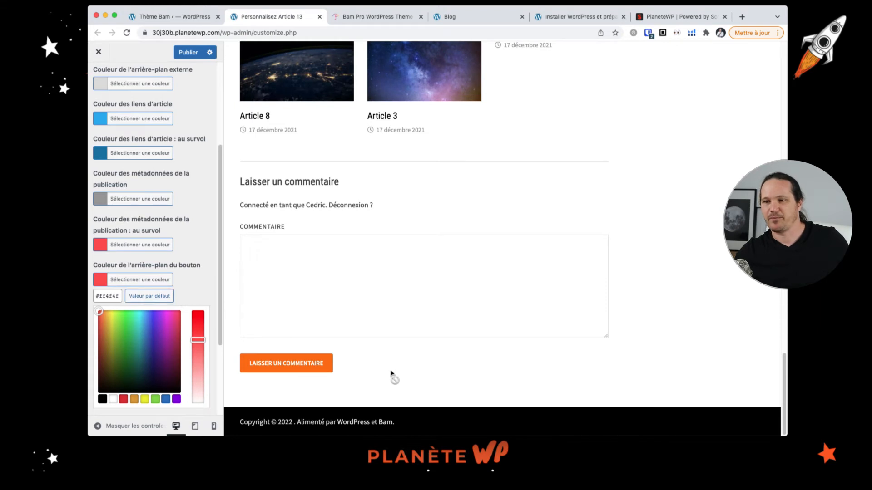
{"action": "left_click", "coordinate": [104, 278]}
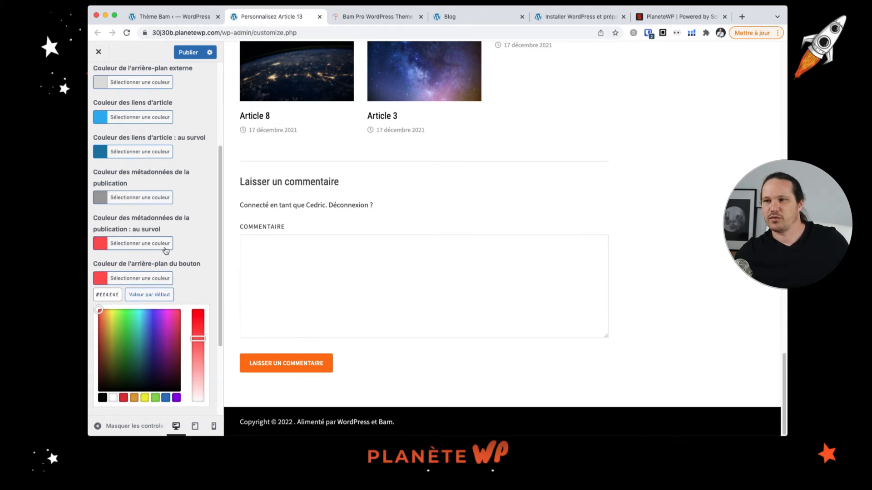
Leave the colour settings and check the header image options.
{"action": "left_click", "coordinate": [98, 78]}
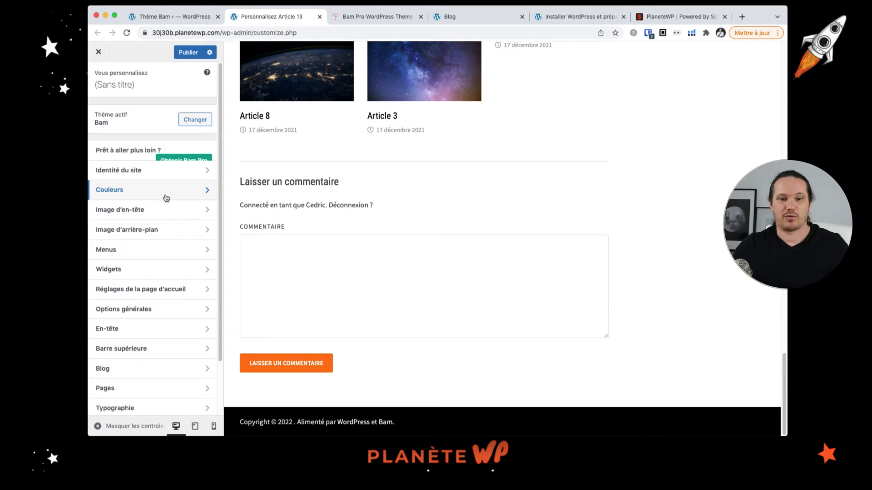
{"action": "left_click", "coordinate": [167, 211]}
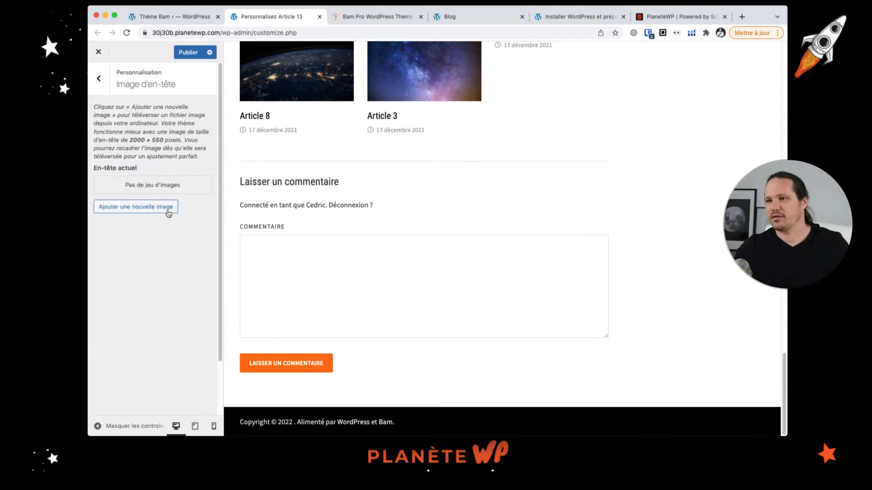
{"action": "left_click", "coordinate": [99, 80]}
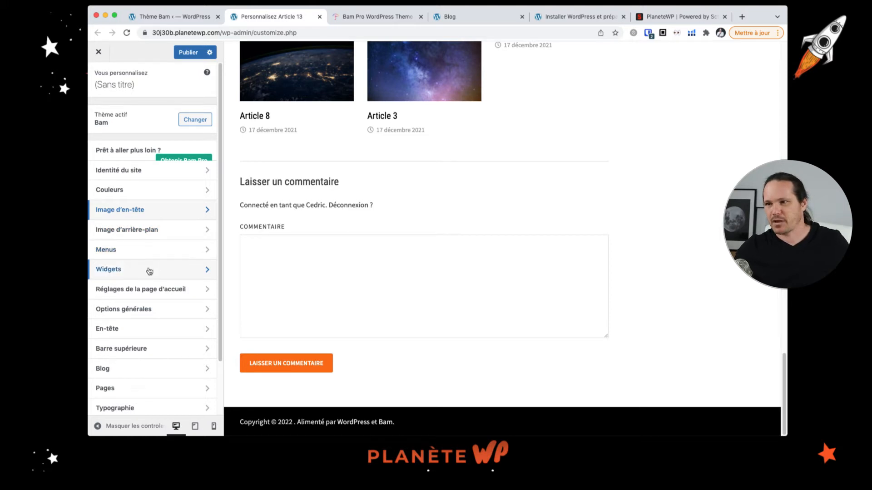
Open the Menu Principal menu's settings and compare its items with the navigation bar in the preview.
{"action": "left_click", "coordinate": [154, 251]}
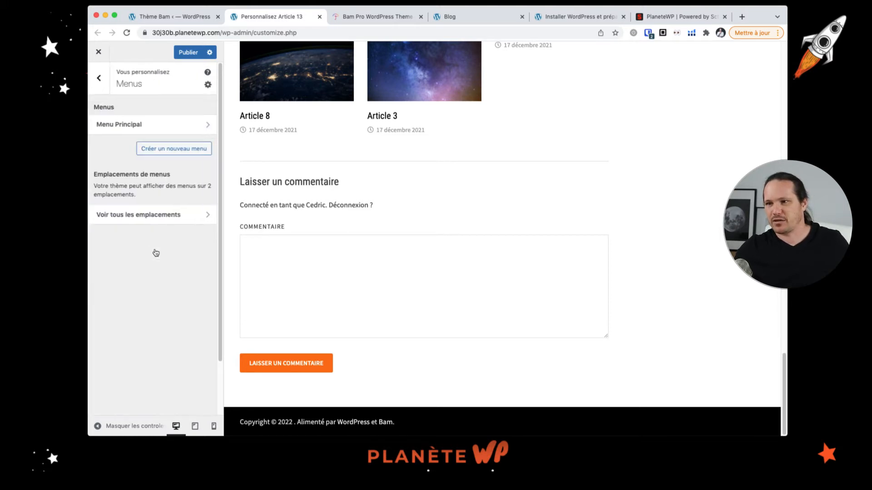
{"action": "left_click", "coordinate": [198, 128]}
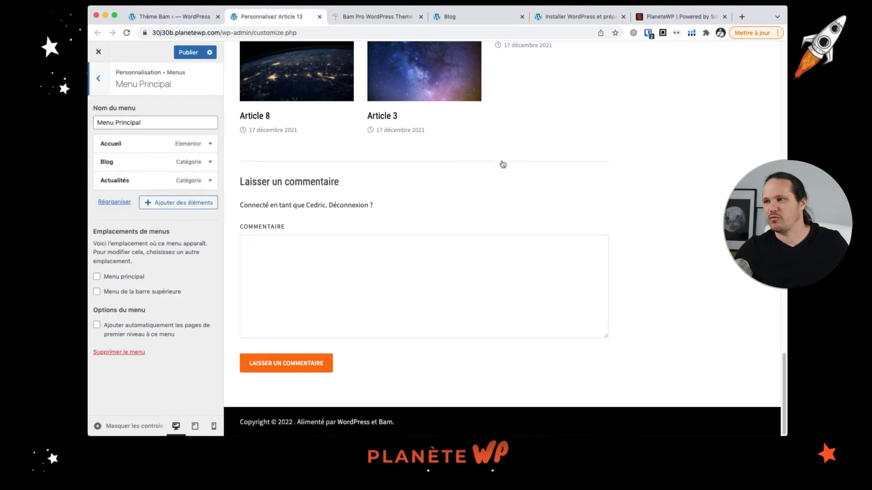
{"action": "scroll", "coordinate": [503, 164], "scroll_direction": "up", "scroll_amount": 15}
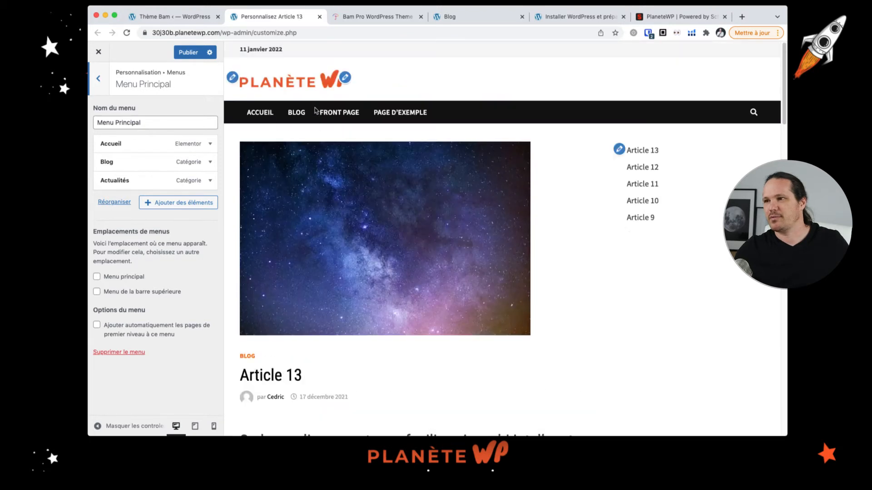
Assign the Menu Principal menu to the Menu principal location and leave the menu settings.
{"action": "left_click", "coordinate": [116, 278]}
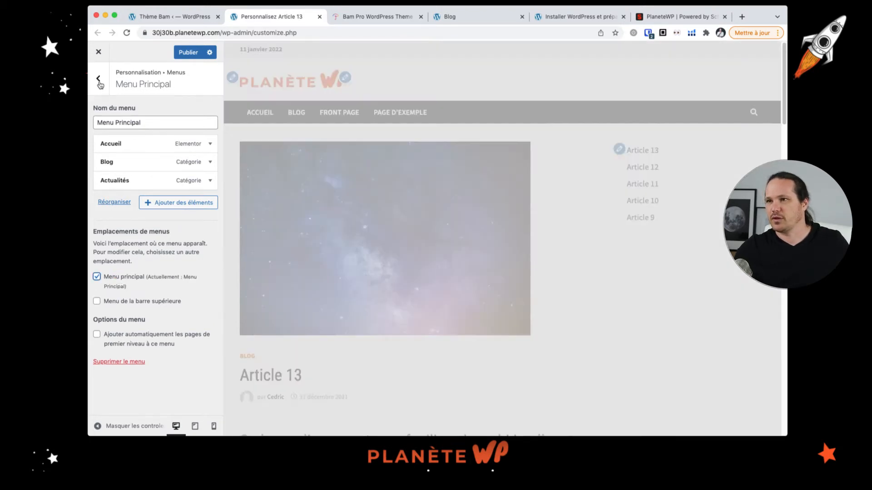
{"action": "left_click", "coordinate": [99, 82]}
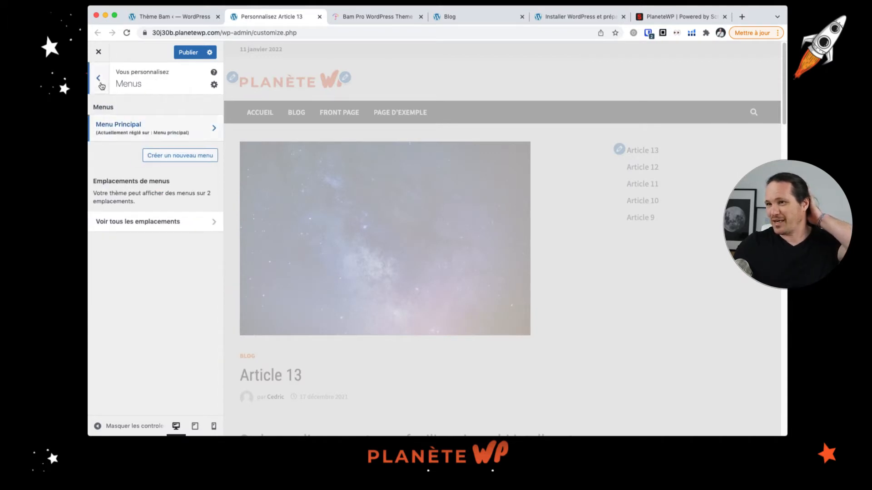
{"action": "left_click", "coordinate": [100, 82]}
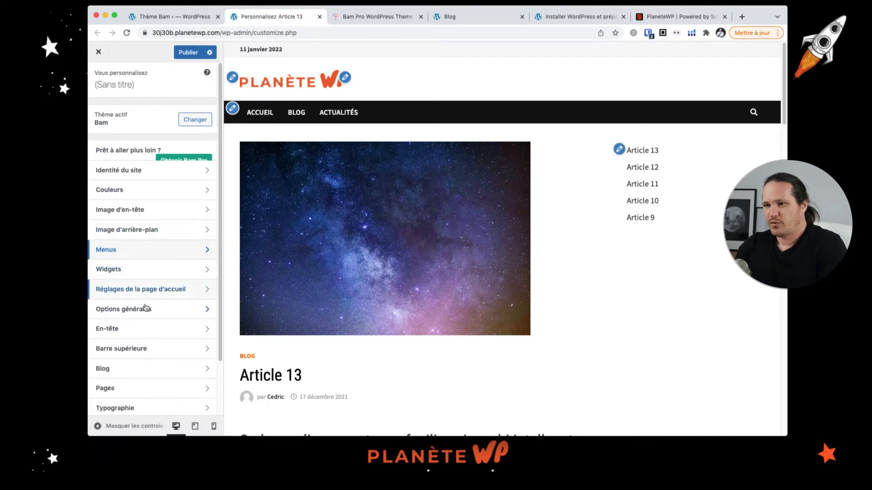
Review the site layout and content layout choices in the general options against the Article 13 preview.
{"action": "left_click", "coordinate": [157, 314]}
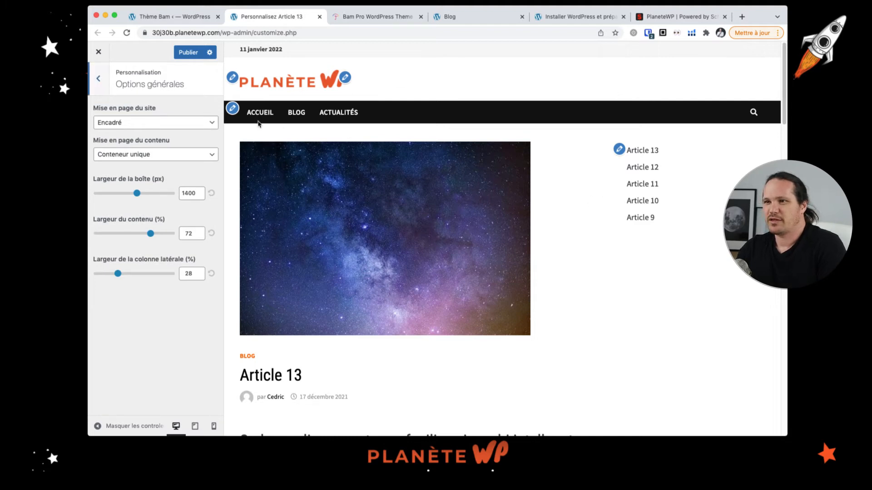
{"action": "left_click", "coordinate": [201, 127]}
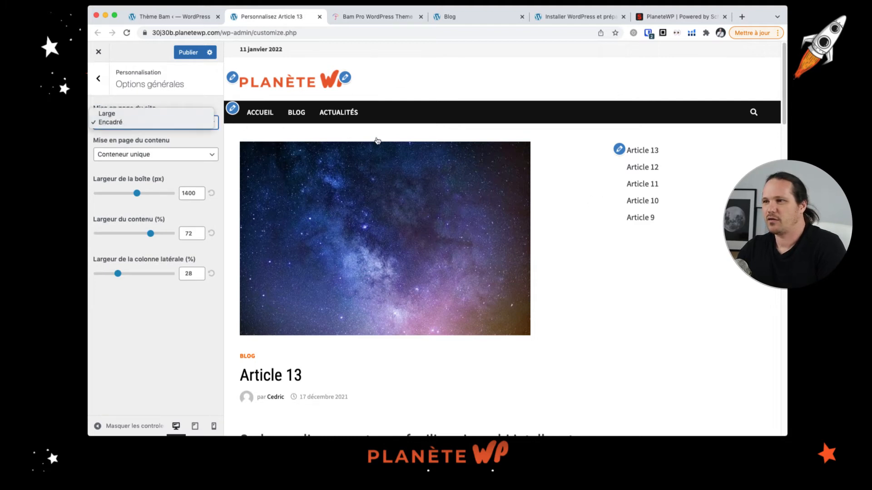
{"action": "left_click", "coordinate": [571, 187]}
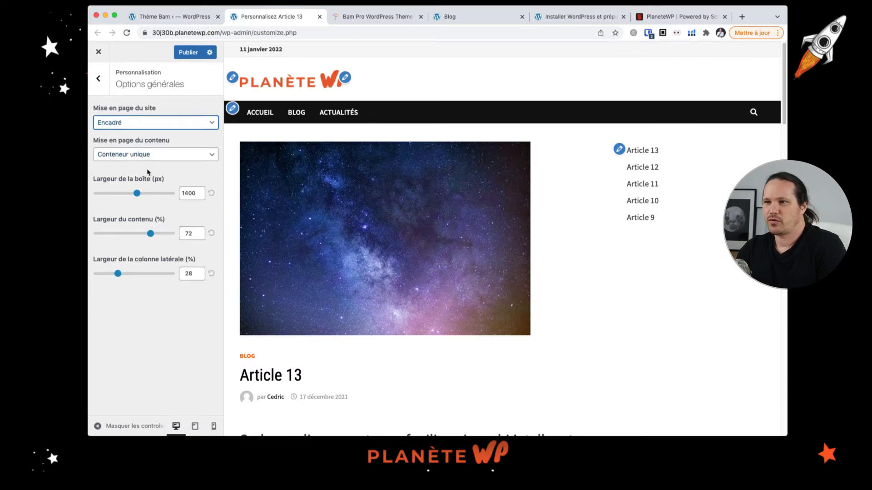
{"action": "left_click", "coordinate": [203, 158]}
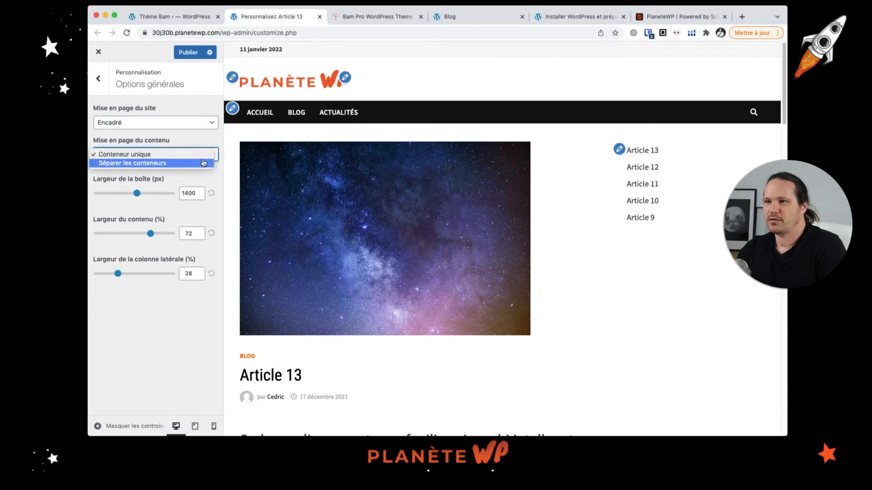
{"action": "left_click", "coordinate": [248, 136]}
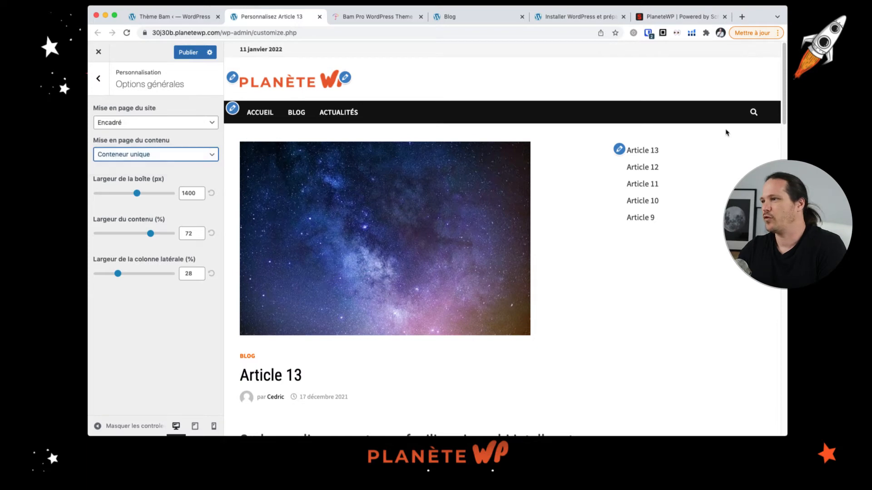
{"action": "left_click", "coordinate": [175, 159]}
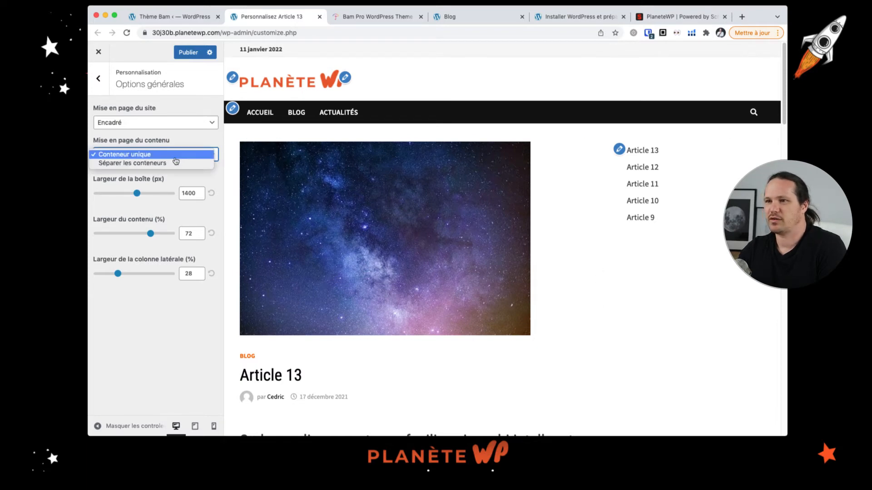
{"action": "left_click", "coordinate": [593, 245]}
{"action": "scroll", "coordinate": [585, 273], "scroll_direction": "down", "scroll_amount": 10}
{"action": "scroll", "coordinate": [582, 278], "scroll_direction": "up", "scroll_amount": 10}
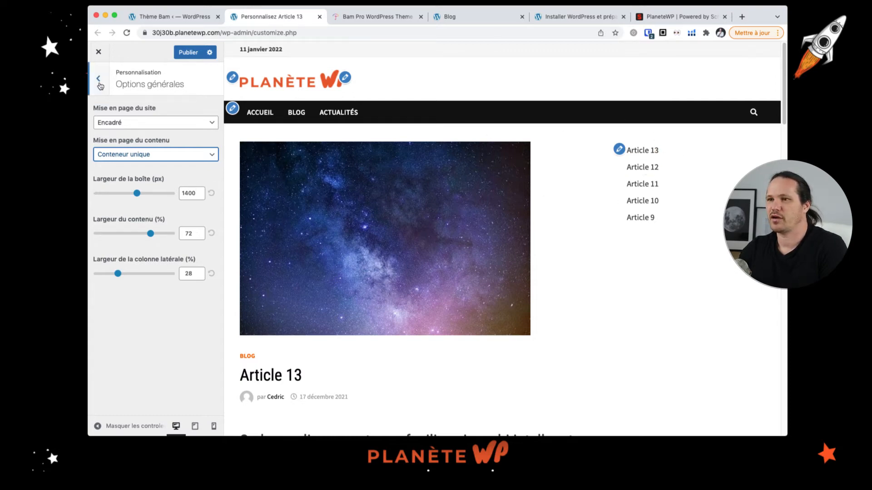
{"action": "left_click", "coordinate": [98, 80]}
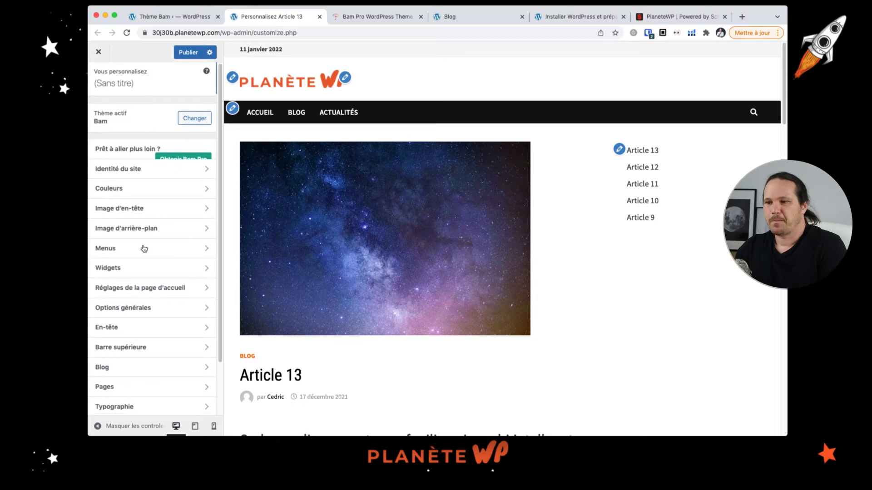
Examine the header's menu settings, including its colour options and the available menu widths.
{"action": "scroll", "coordinate": [144, 243], "scroll_direction": "down", "scroll_amount": 3}
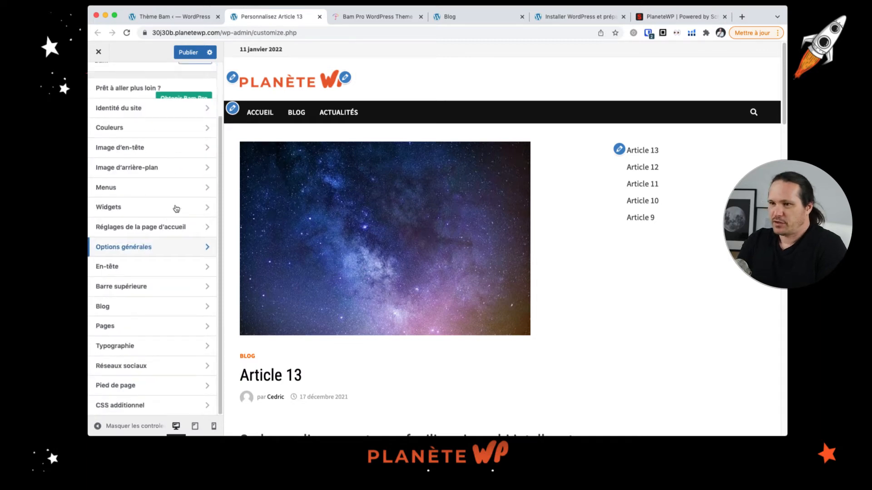
{"action": "left_click", "coordinate": [157, 265]}
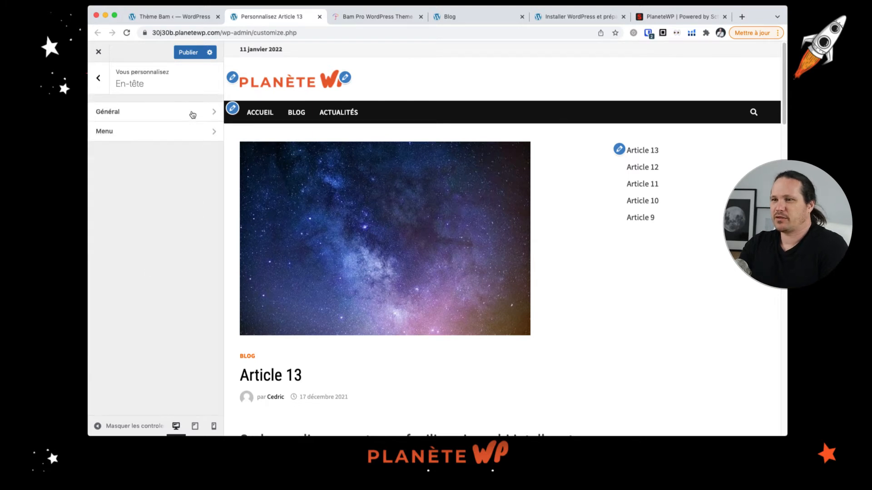
{"action": "left_click", "coordinate": [191, 139]}
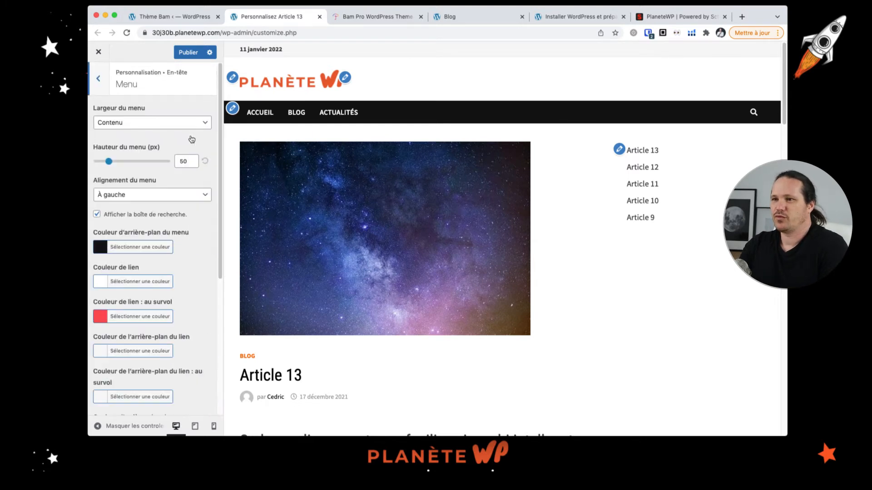
{"action": "scroll", "coordinate": [181, 190], "scroll_direction": "down", "scroll_amount": 5}
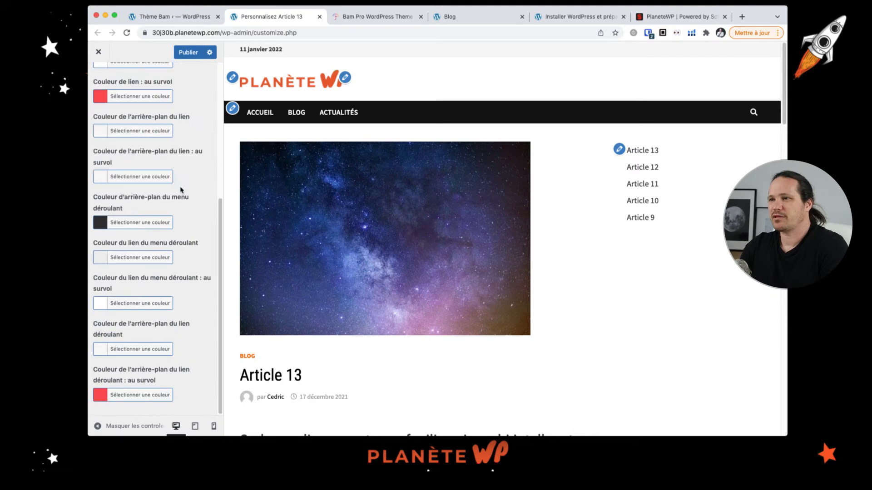
{"action": "scroll", "coordinate": [179, 188], "scroll_direction": "up", "scroll_amount": 3}
{"action": "scroll", "coordinate": [179, 187], "scroll_direction": "down", "scroll_amount": 3}
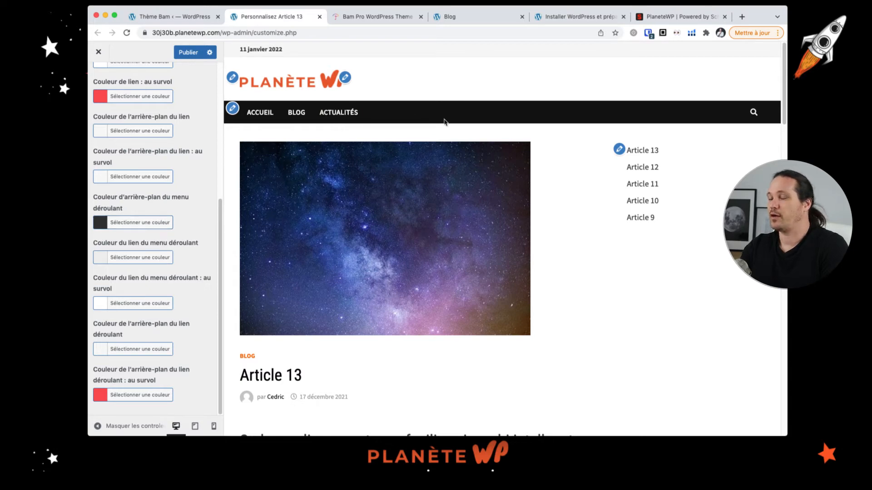
{"action": "scroll", "coordinate": [206, 235], "scroll_direction": "up", "scroll_amount": 5}
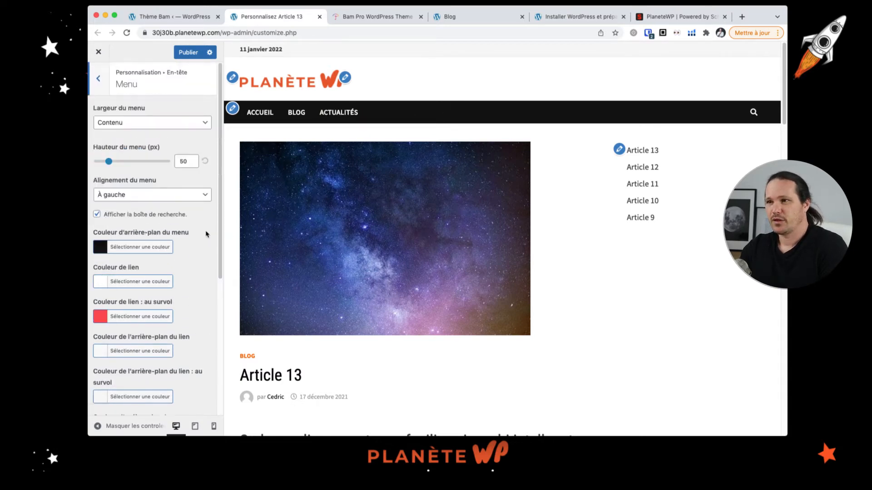
{"action": "left_click", "coordinate": [200, 120]}
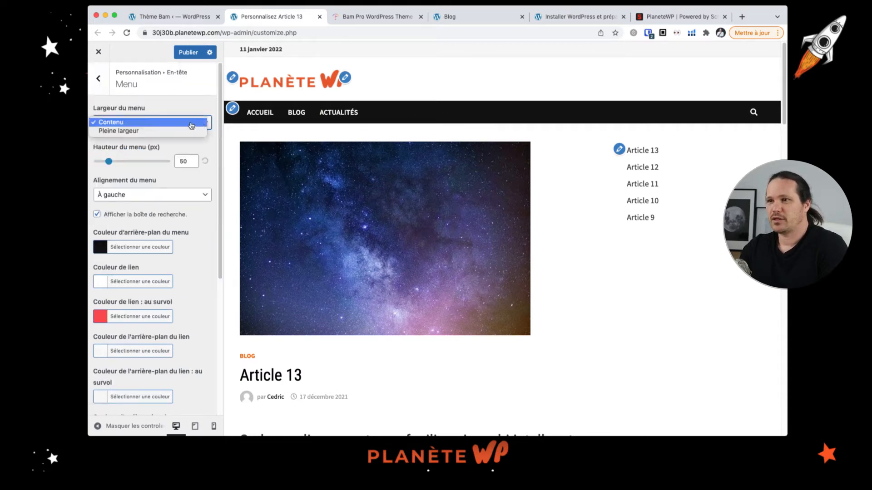
{"action": "left_click", "coordinate": [206, 105]}
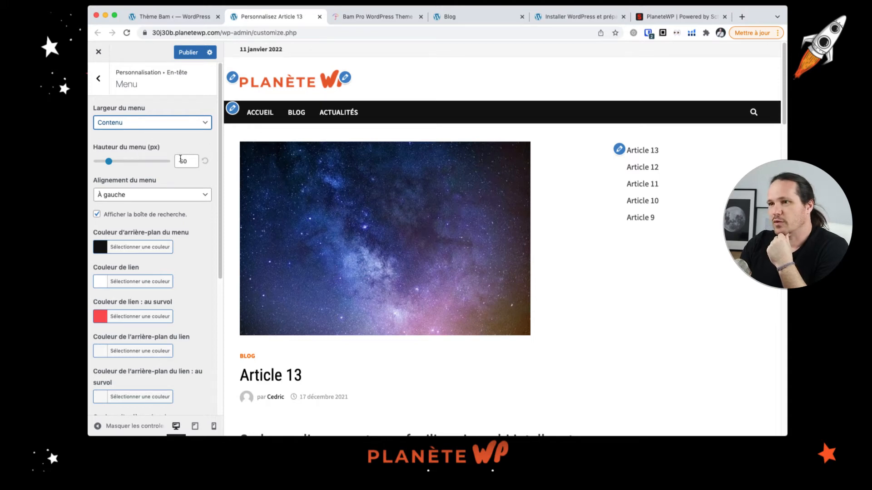
Try aligning the header menu with À droite and restore the À gauche alignment.
{"action": "left_click", "coordinate": [202, 199]}
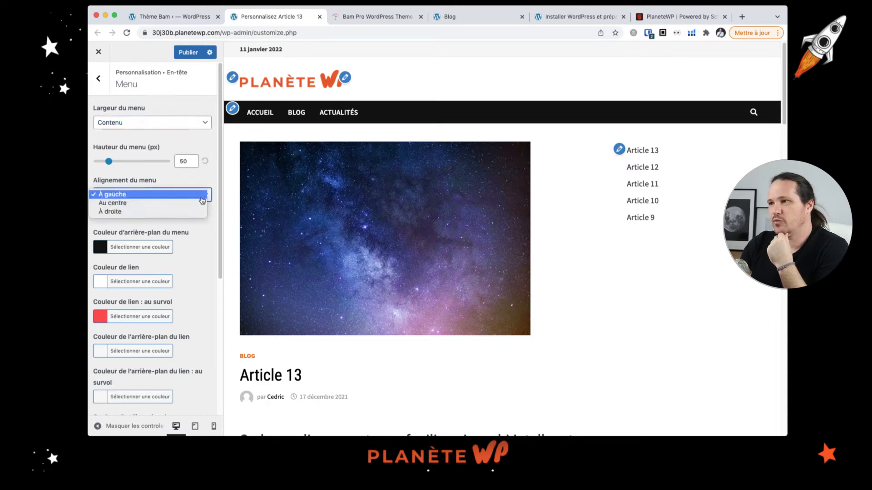
{"action": "left_click", "coordinate": [172, 213]}
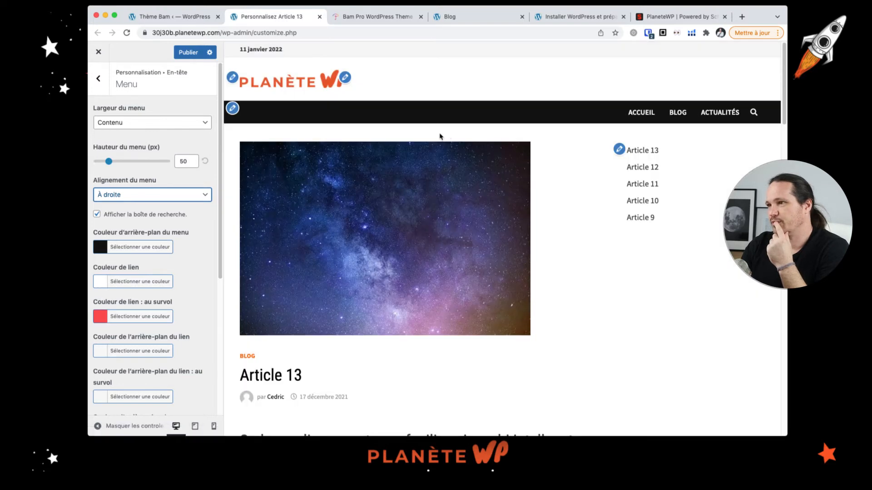
{"action": "left_click", "coordinate": [158, 199]}
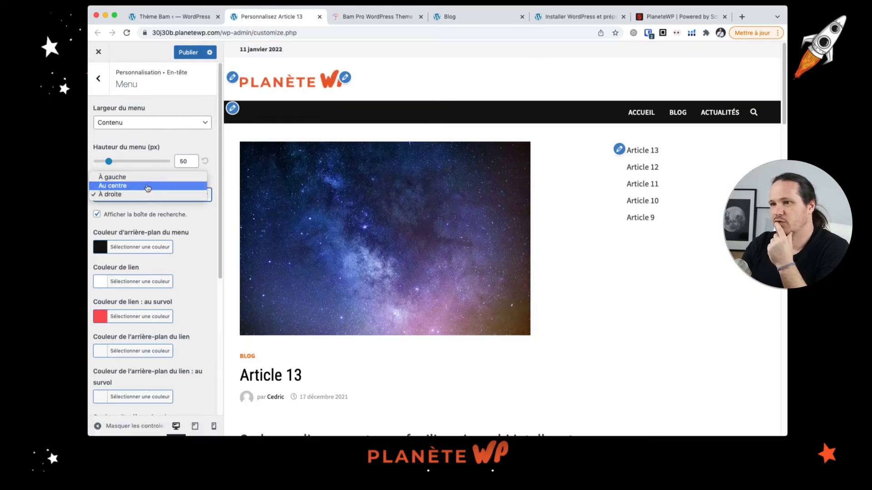
{"action": "left_click", "coordinate": [147, 178]}
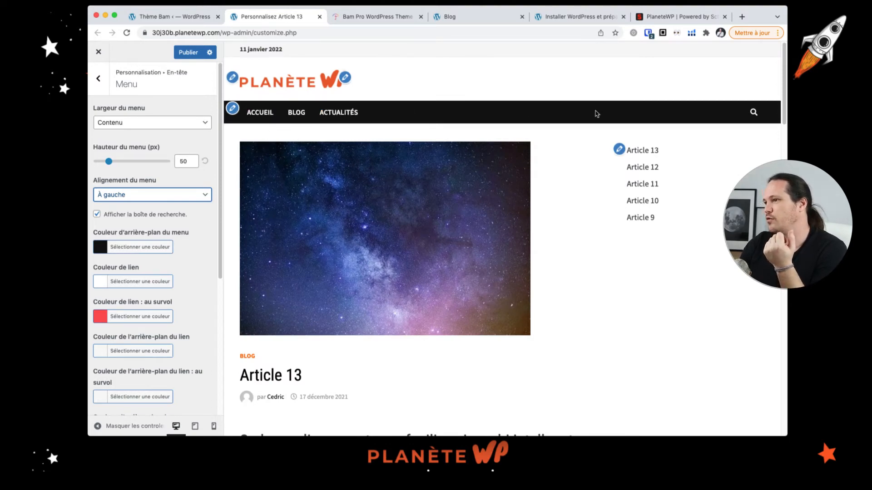
Set the header style to Style horizontal in the header's general settings.
{"action": "left_click", "coordinate": [98, 78]}
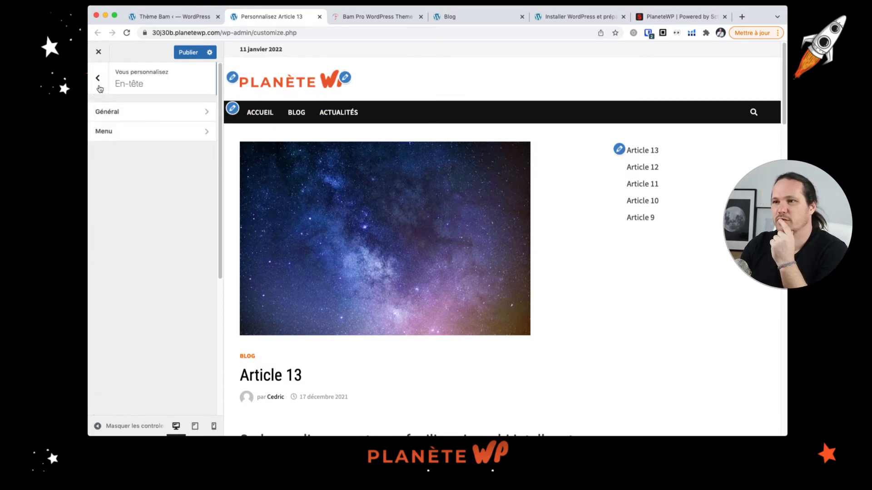
{"action": "left_click", "coordinate": [142, 116]}
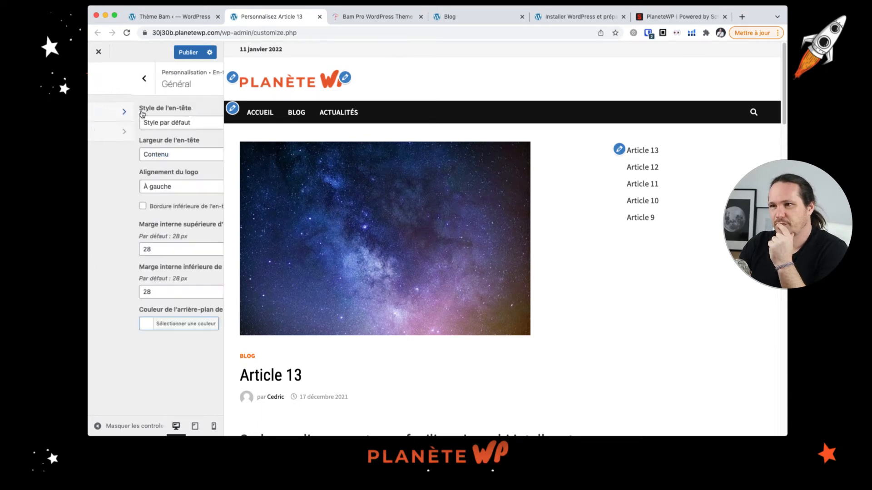
{"action": "left_click", "coordinate": [169, 124]}
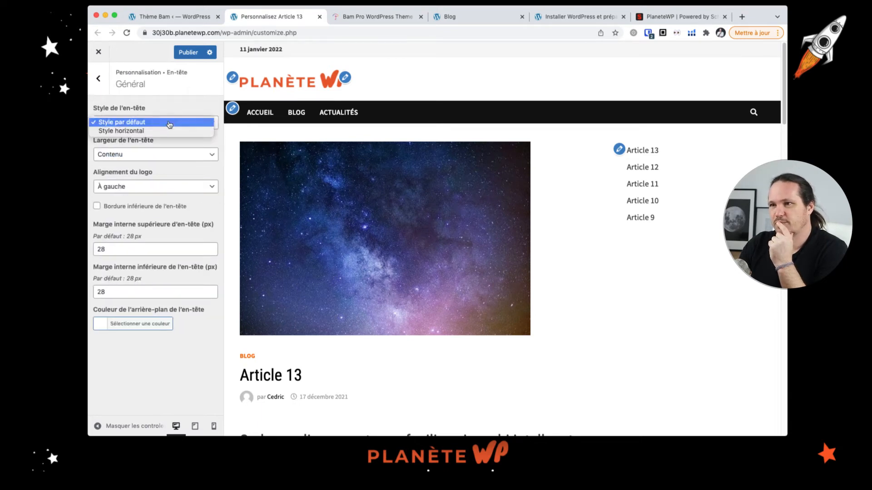
{"action": "left_click", "coordinate": [139, 131]}
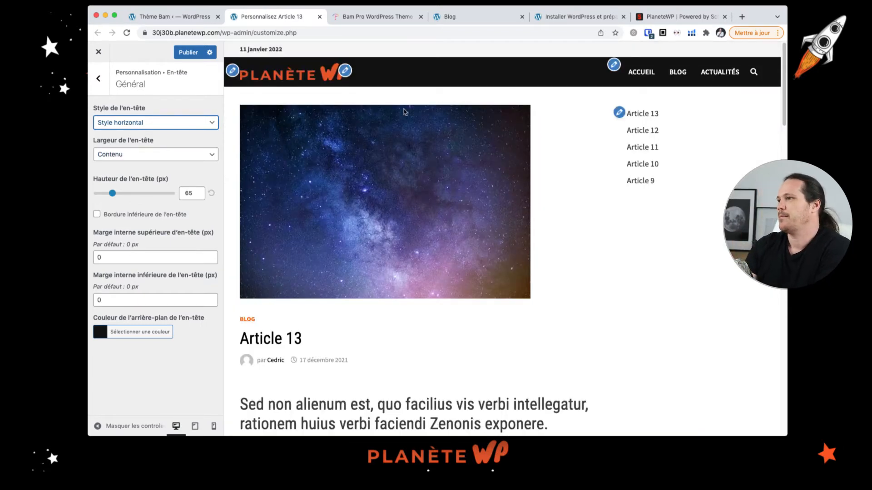
Check the horizontal header's search icon and its behaviour while scrolling the article preview, and leave the header settings.
{"action": "left_click", "coordinate": [755, 73]}
{"action": "left_click", "coordinate": [754, 73]}
{"action": "scroll", "coordinate": [380, 153], "scroll_direction": "down", "scroll_amount": 1}
{"action": "scroll", "coordinate": [380, 153], "scroll_direction": "down", "scroll_amount": 3}
{"action": "scroll", "coordinate": [361, 147], "scroll_direction": "up", "scroll_amount": 3}
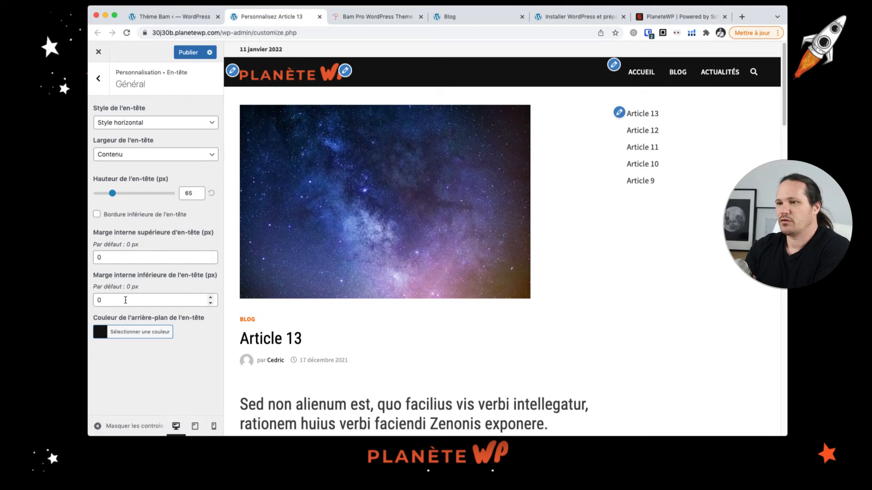
{"action": "scroll", "coordinate": [385, 242], "scroll_direction": "down", "scroll_amount": 4}
{"action": "scroll", "coordinate": [385, 245], "scroll_direction": "up", "scroll_amount": 4}
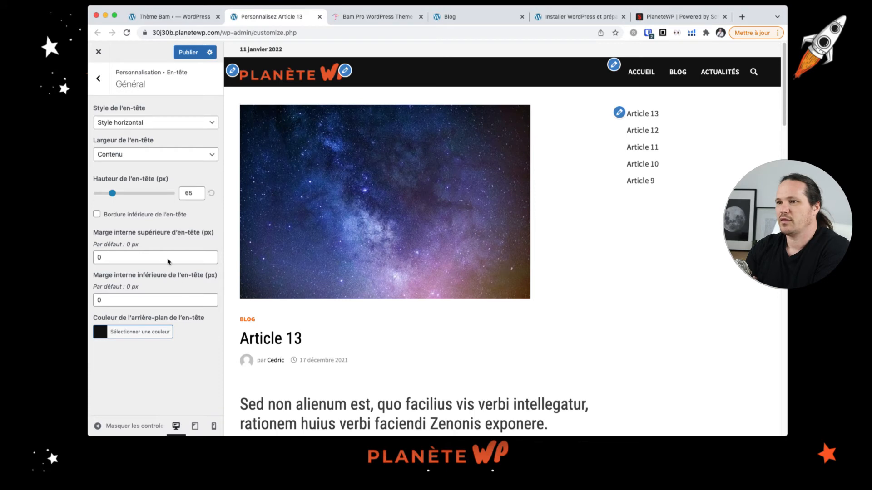
{"action": "left_click", "coordinate": [98, 82]}
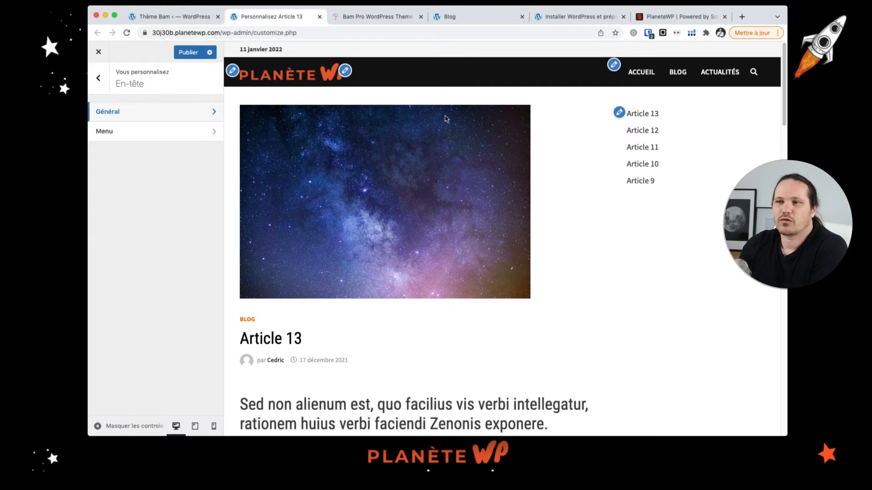
{"action": "left_click", "coordinate": [98, 78]}
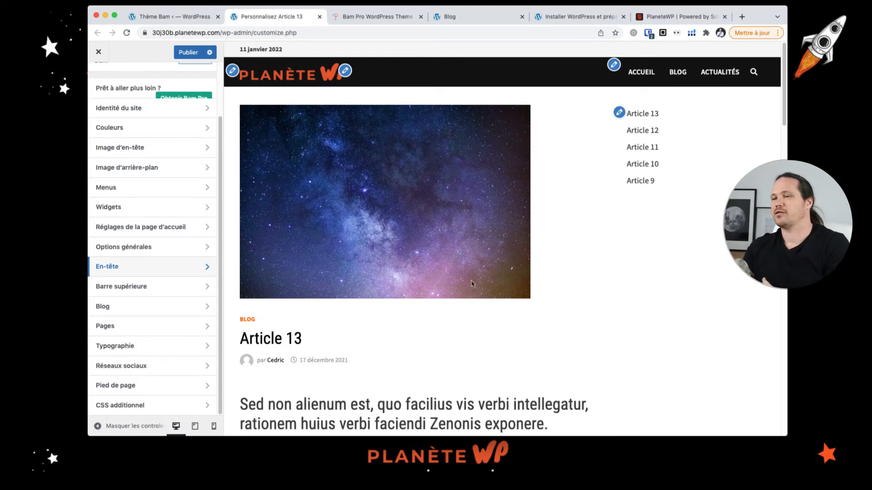
Disable the display of the top bar in the Barre supérieure general settings.
{"action": "left_click", "coordinate": [153, 292]}
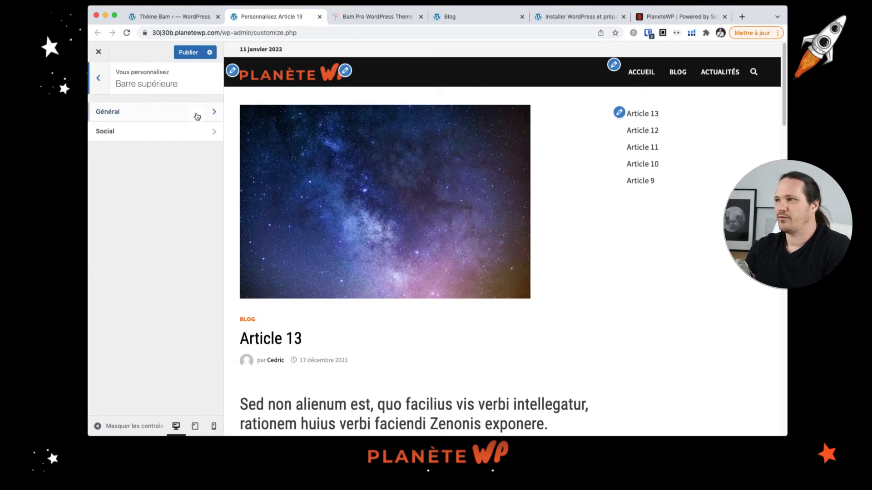
{"action": "left_click", "coordinate": [197, 113]}
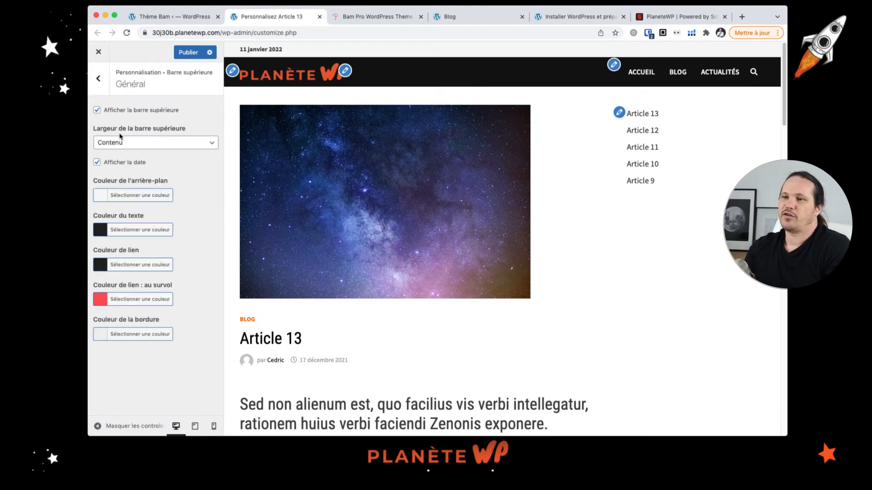
{"action": "left_click", "coordinate": [151, 113]}
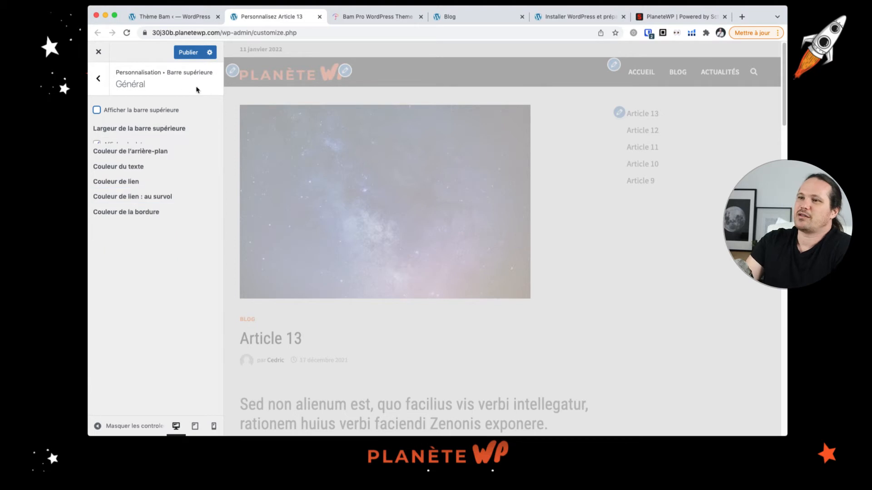
{"action": "left_click", "coordinate": [108, 89]}
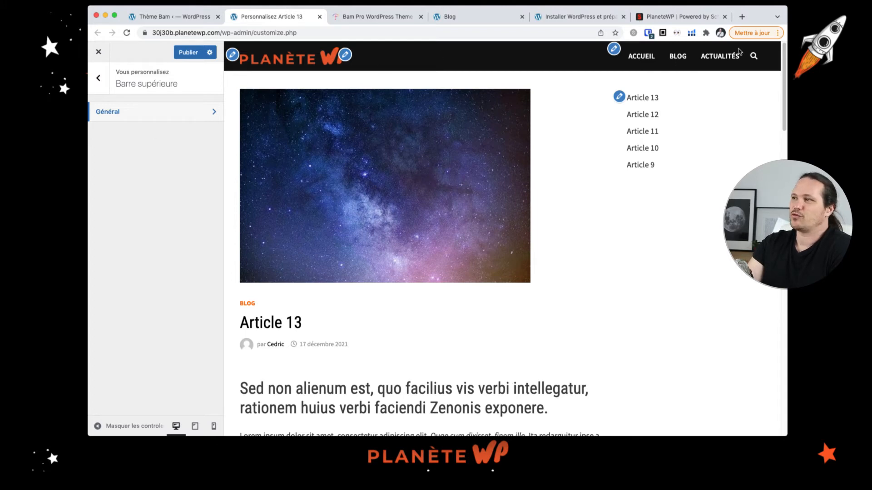
Set the single-post layout to center-content in the Blog section's Publication unique settings.
{"action": "left_click", "coordinate": [100, 82]}
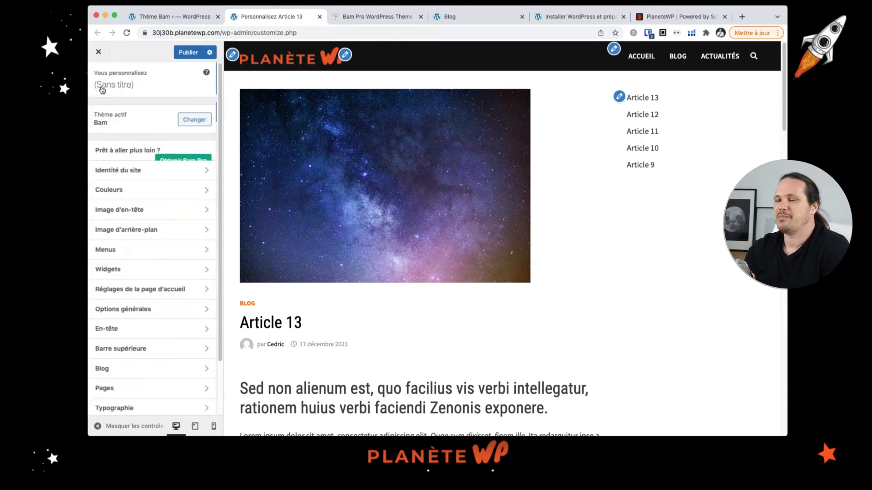
{"action": "scroll", "coordinate": [154, 227], "scroll_direction": "down", "scroll_amount": 3}
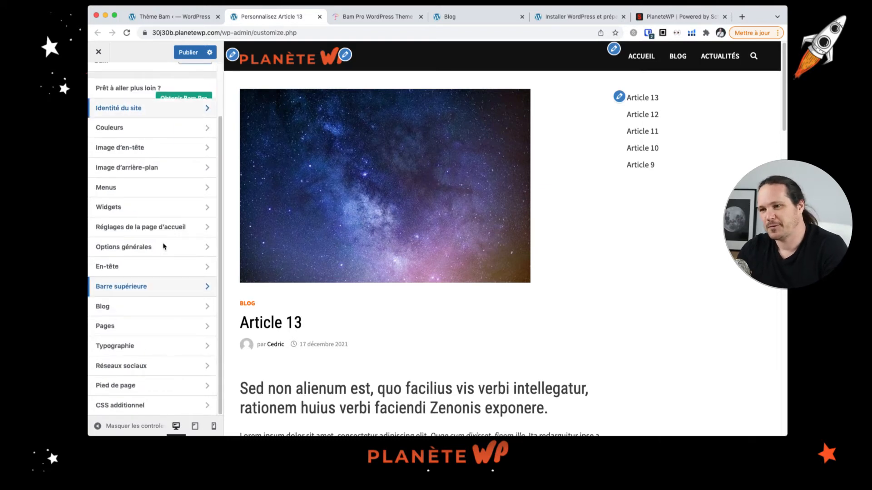
{"action": "left_click", "coordinate": [188, 310]}
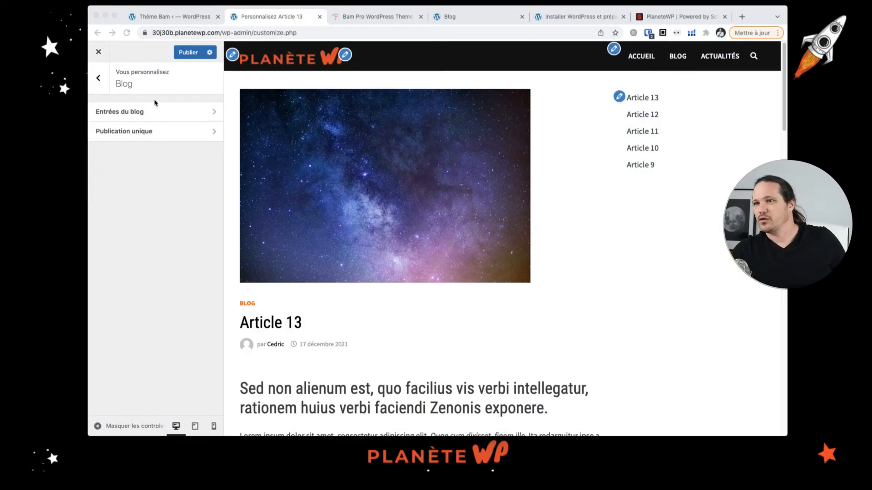
{"action": "left_click", "coordinate": [153, 195]}
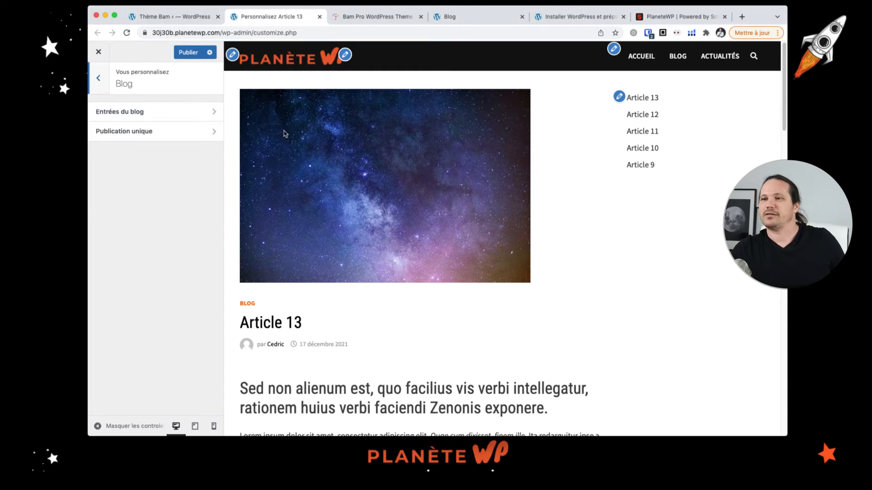
{"action": "scroll", "coordinate": [291, 154], "scroll_direction": "down", "scroll_amount": 1}
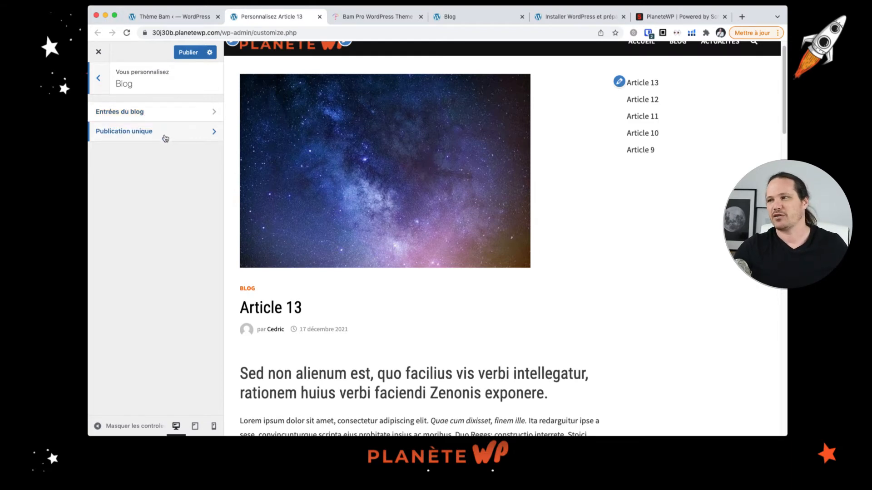
{"action": "scroll", "coordinate": [516, 162], "scroll_direction": "up", "scroll_amount": 1}
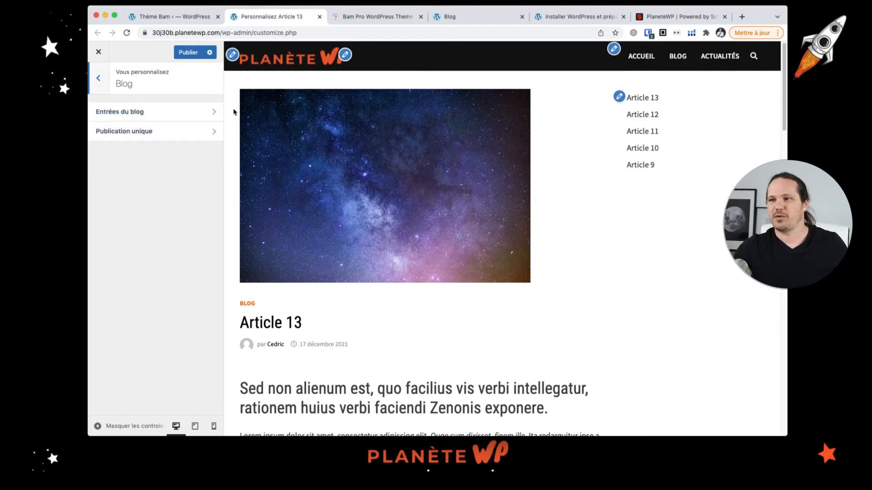
{"action": "left_click", "coordinate": [156, 135]}
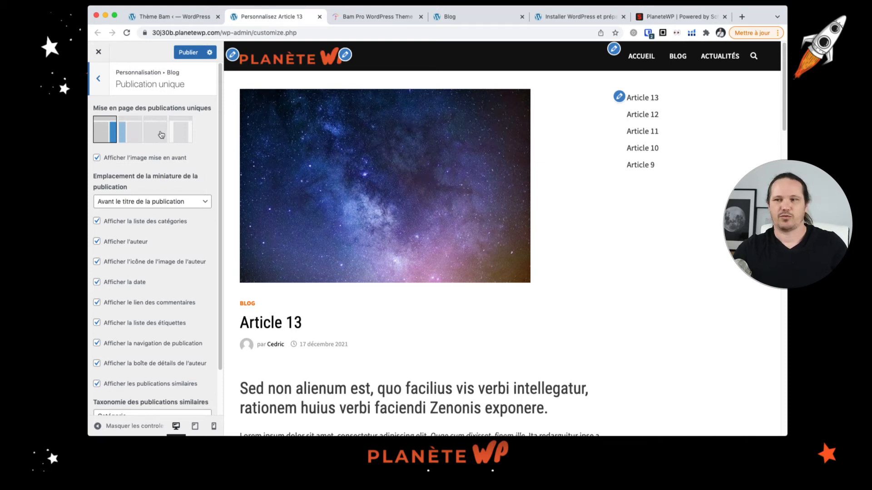
{"action": "scroll", "coordinate": [161, 135], "scroll_direction": "up", "scroll_amount": 5}
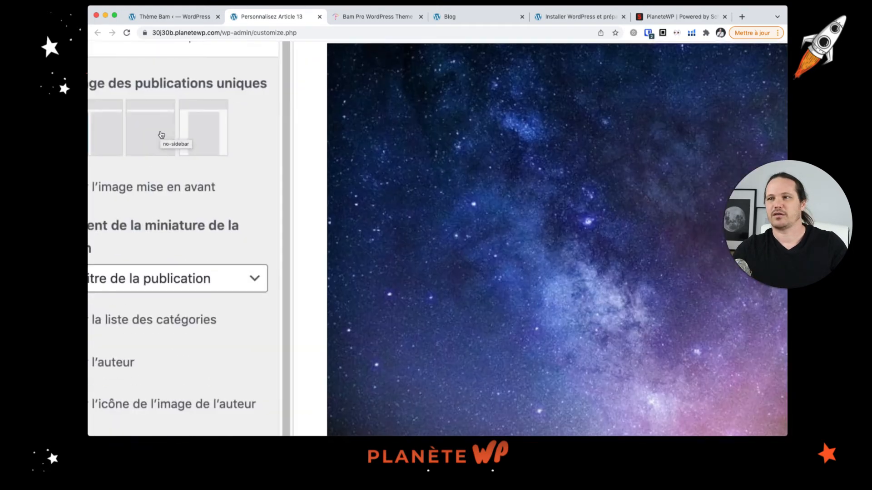
{"action": "scroll", "coordinate": [162, 135], "scroll_direction": "down", "scroll_amount": 5}
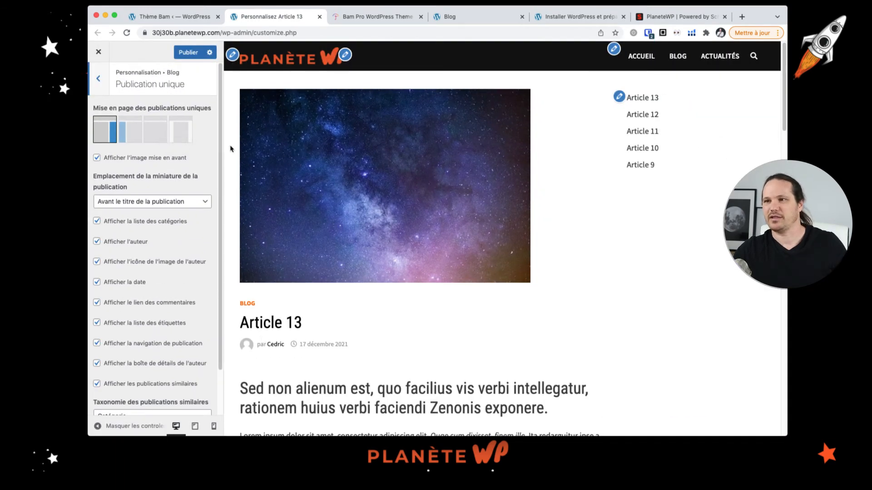
{"action": "left_click", "coordinate": [175, 140]}
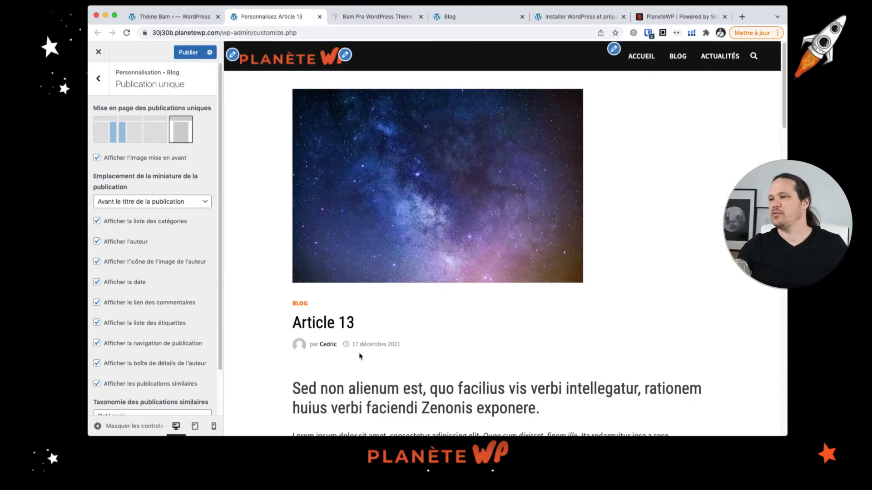
Examine the text width of the centred Article 13 preview and the available single-post display options.
{"action": "scroll", "coordinate": [473, 335], "scroll_direction": "down", "scroll_amount": 10}
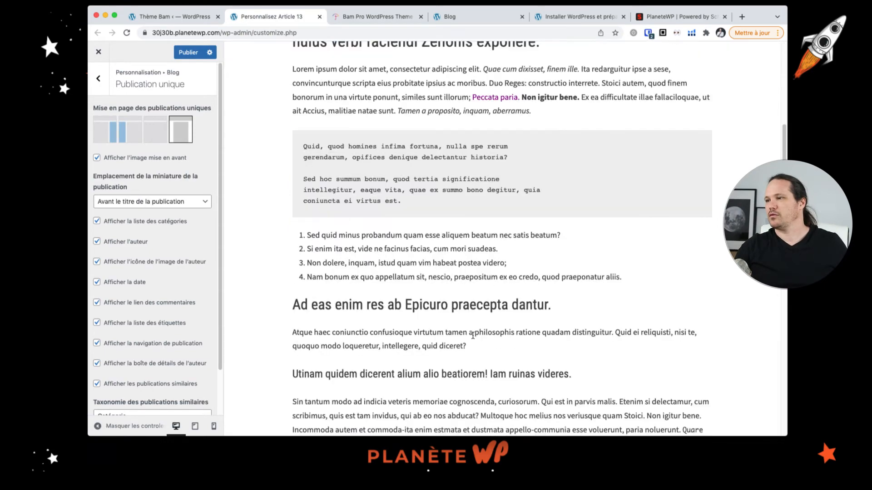
{"action": "scroll", "coordinate": [473, 335], "scroll_direction": "up", "scroll_amount": 3}
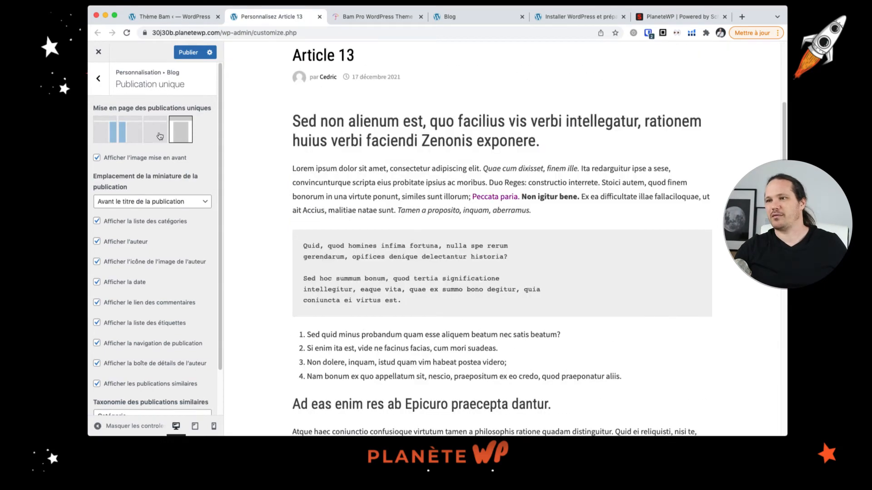
{"action": "left_click_drag", "start_coordinate": [303, 169], "coordinate": [726, 176]}
{"action": "left_click", "coordinate": [629, 198]}
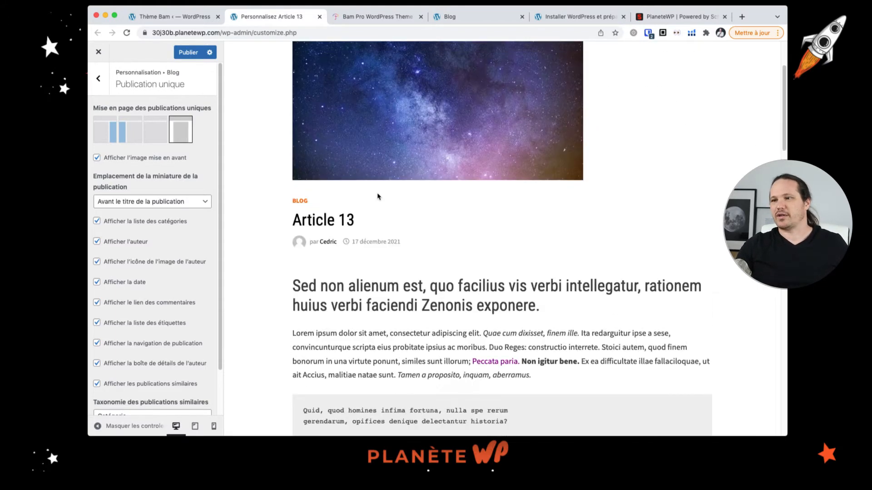
{"action": "scroll", "coordinate": [109, 221], "scroll_direction": "down", "scroll_amount": 3}
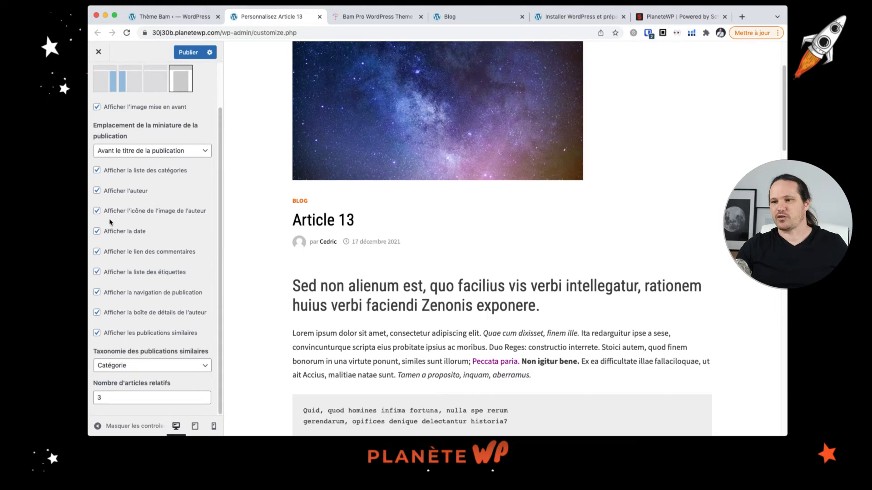
{"action": "scroll", "coordinate": [110, 222], "scroll_direction": "up", "scroll_amount": 3}
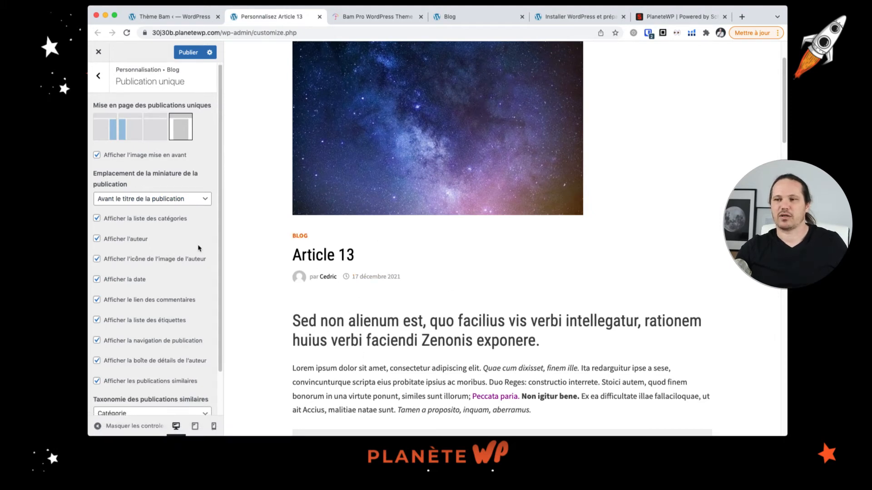
{"action": "scroll", "coordinate": [200, 249], "scroll_direction": "down", "scroll_amount": 1}
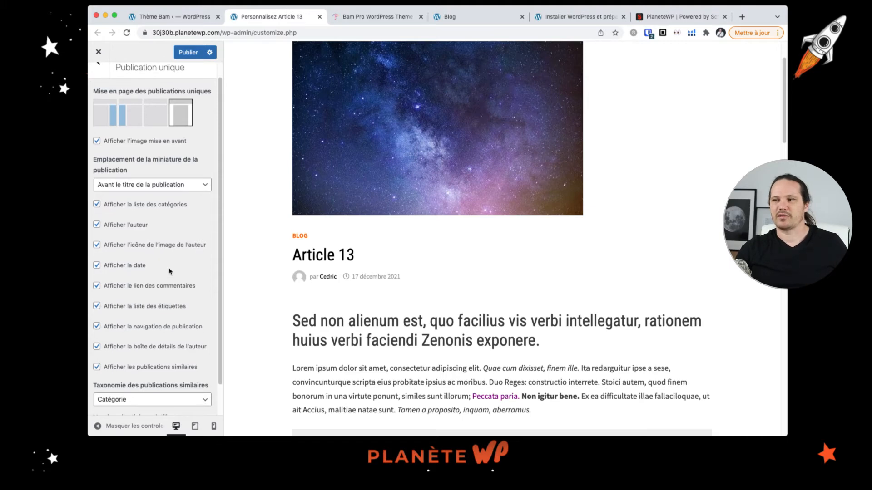
{"action": "scroll", "coordinate": [430, 280], "scroll_direction": "down", "scroll_amount": 5}
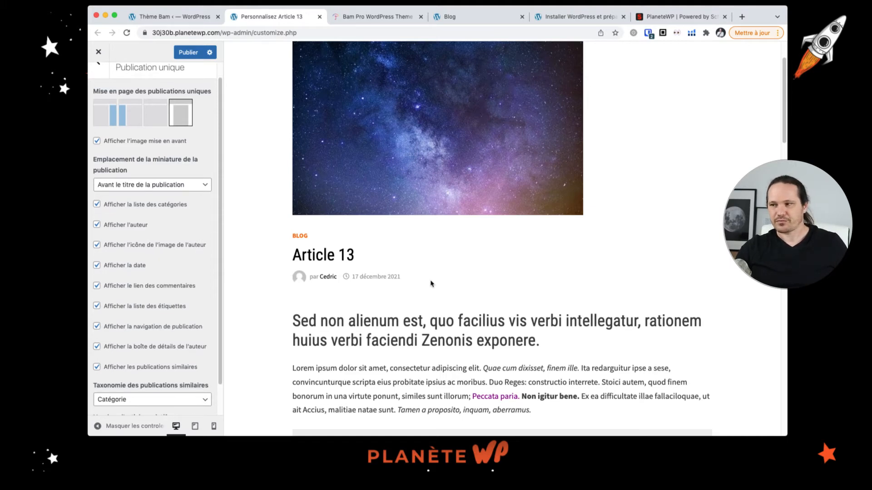
{"action": "scroll", "coordinate": [430, 280], "scroll_direction": "down", "scroll_amount": 10}
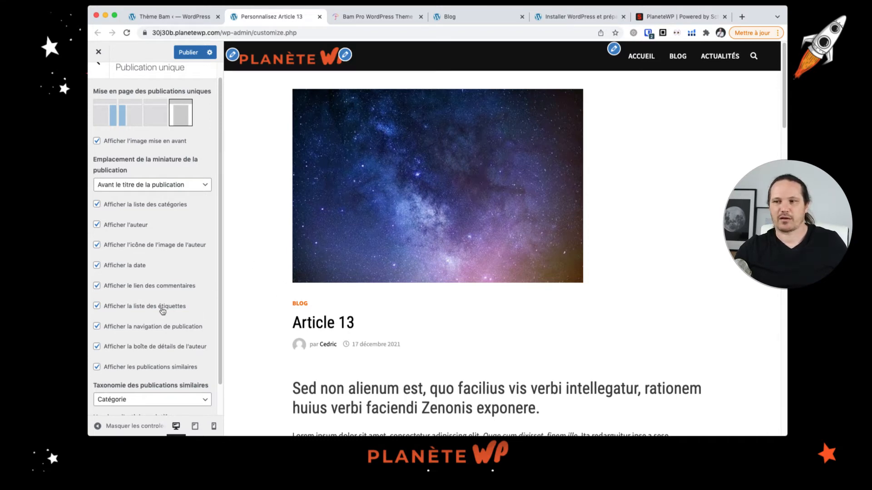
Set the single-post thumbnail location to Après le titre de la publication and check the Article 13 preview.
{"action": "left_click", "coordinate": [139, 189]}
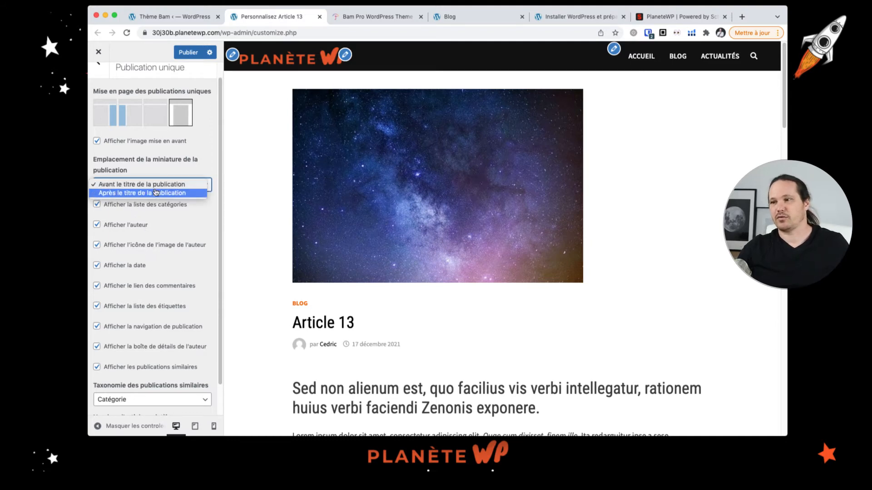
{"action": "left_click", "coordinate": [155, 193]}
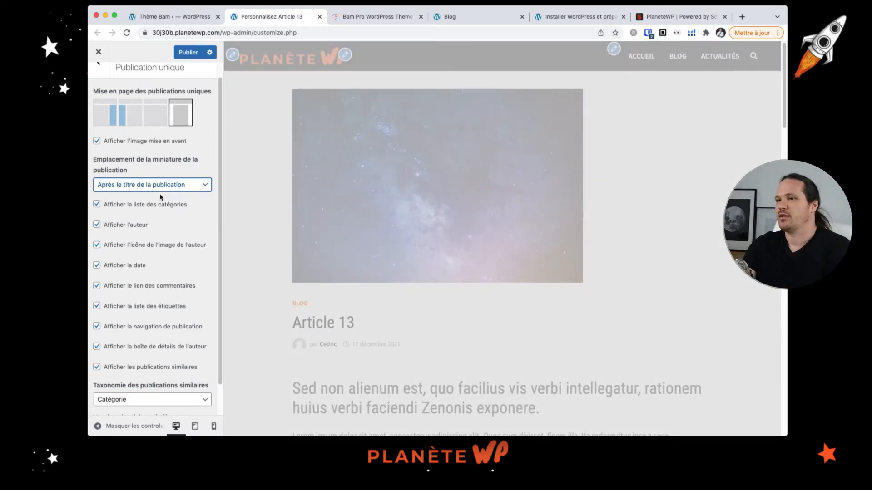
{"action": "scroll", "coordinate": [595, 344], "scroll_direction": "down", "scroll_amount": 10}
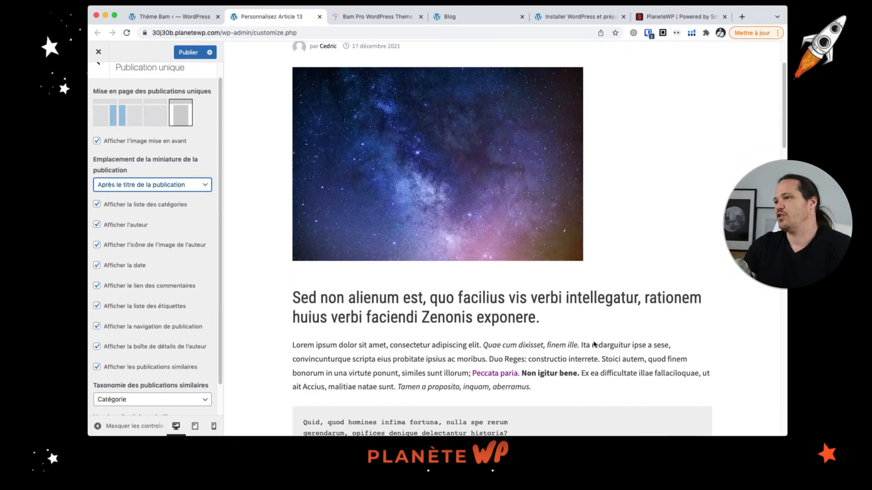
{"action": "scroll", "coordinate": [595, 344], "scroll_direction": "up", "scroll_amount": 10}
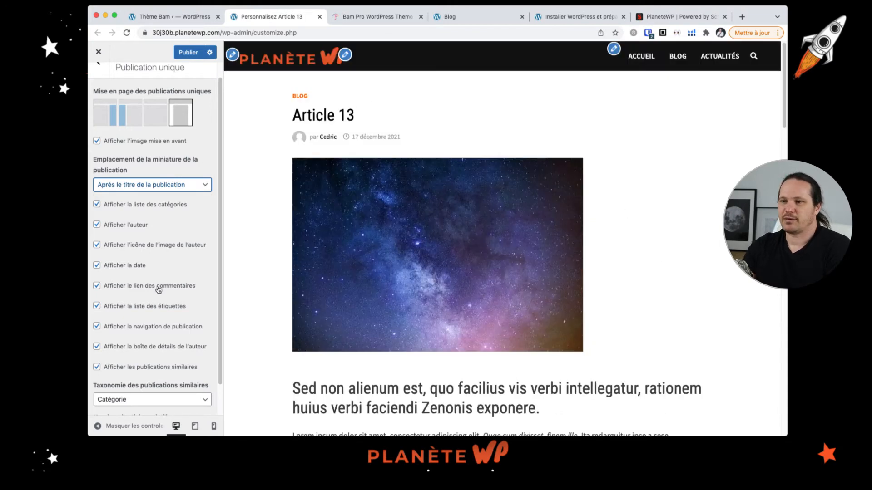
Review the related posts below the article and their taxonomy choices, and leave the single-post settings.
{"action": "scroll", "coordinate": [159, 290], "scroll_direction": "down", "scroll_amount": 3}
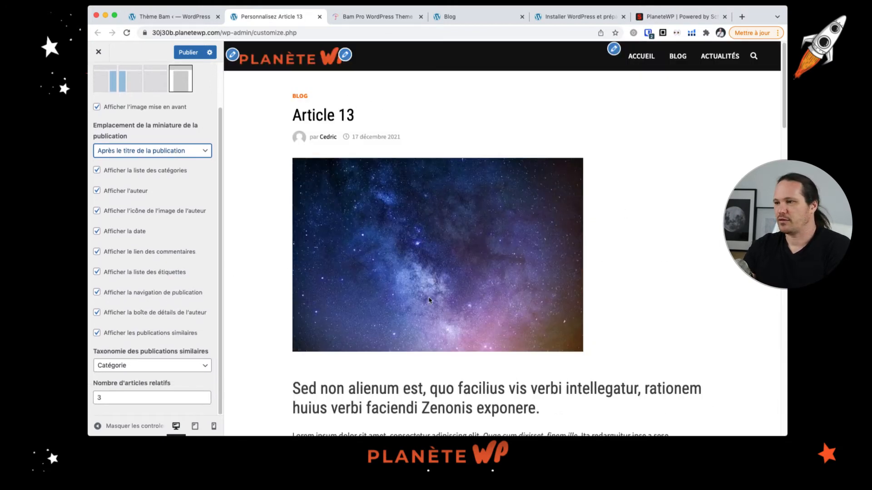
{"action": "scroll", "coordinate": [427, 301], "scroll_direction": "down", "scroll_amount": 15}
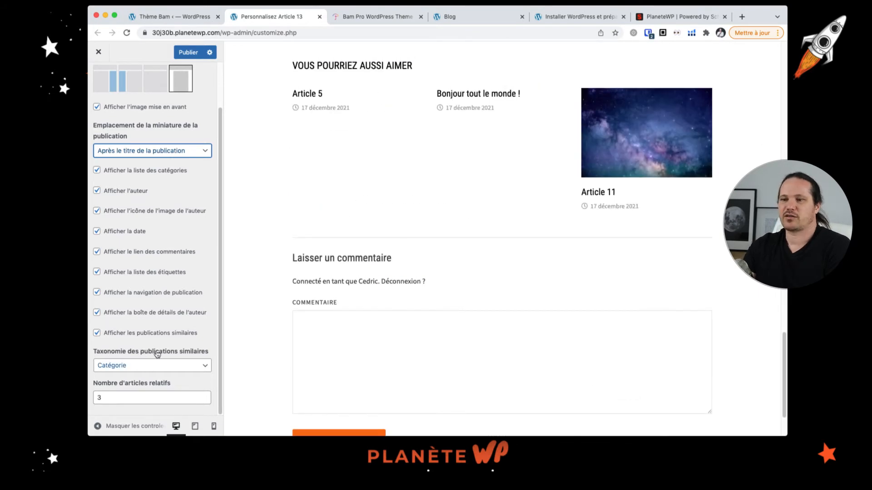
{"action": "left_click", "coordinate": [195, 366]}
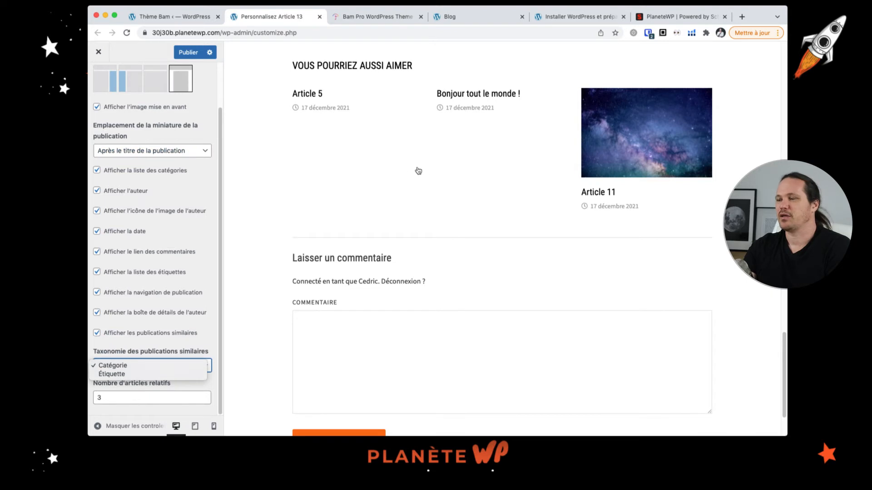
{"action": "left_click", "coordinate": [265, 173]}
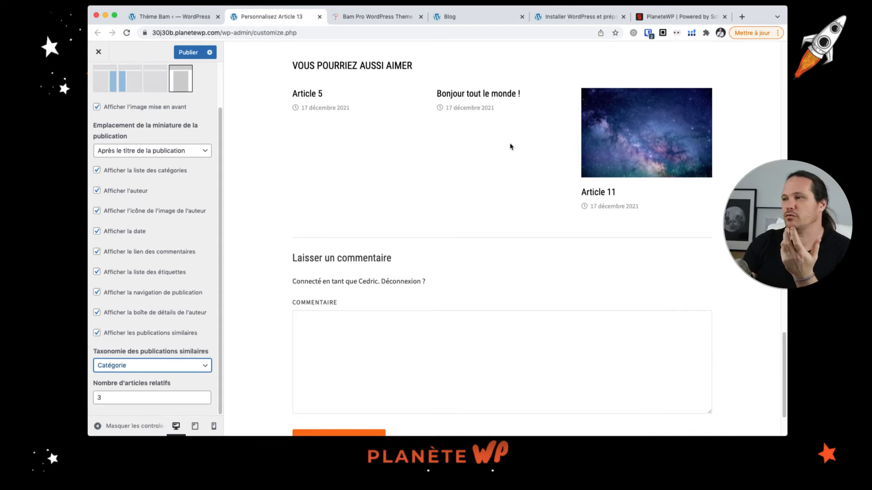
{"action": "scroll", "coordinate": [513, 120], "scroll_direction": "up", "scroll_amount": 3}
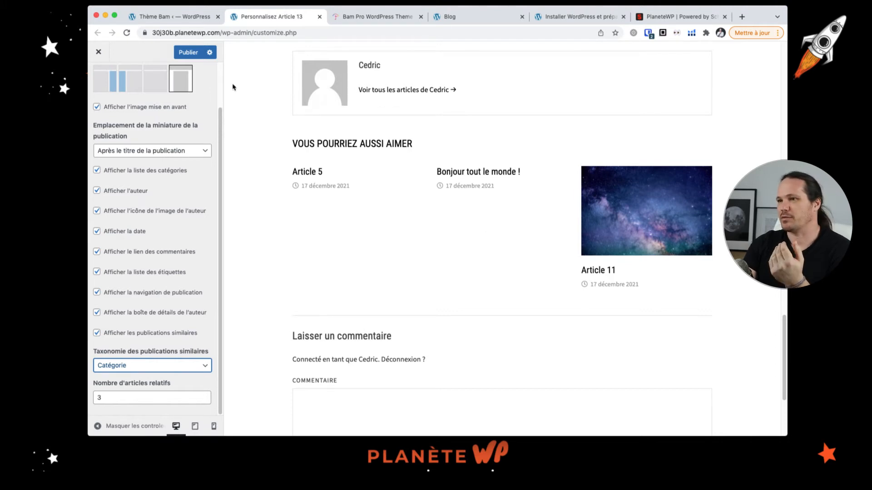
{"action": "scroll", "coordinate": [129, 63], "scroll_direction": "up", "scroll_amount": 3}
{"action": "left_click", "coordinate": [97, 77]}
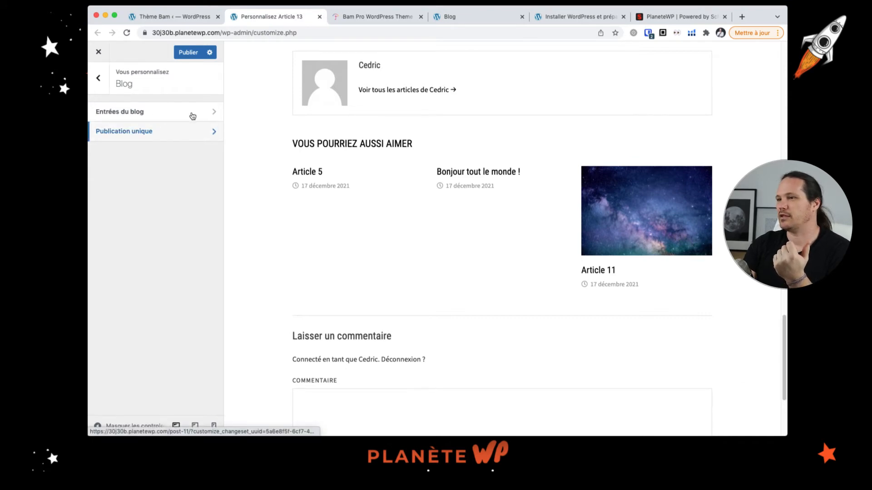
Set the blog layout to no-sidebar in the Entrées du blog settings, with the Blog category page shown in the preview.
{"action": "left_click", "coordinate": [171, 113]}
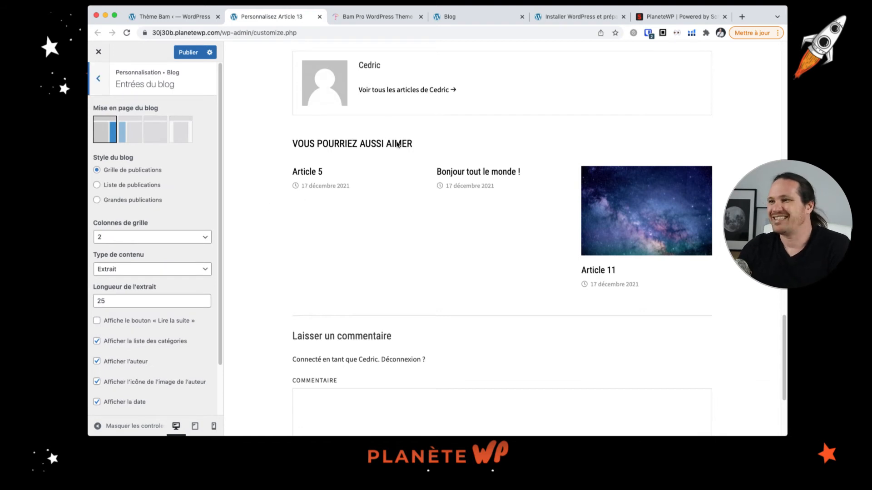
{"action": "scroll", "coordinate": [512, 286], "scroll_direction": "up", "scroll_amount": 20}
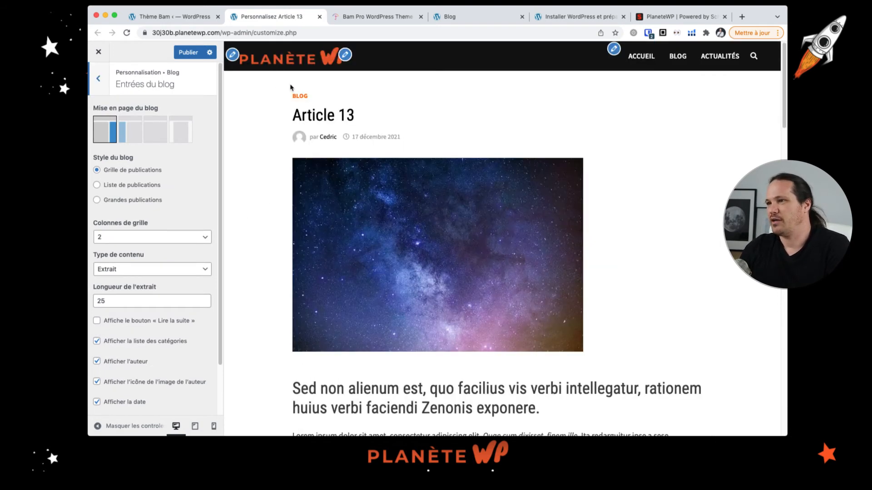
{"action": "left_click", "coordinate": [307, 99]}
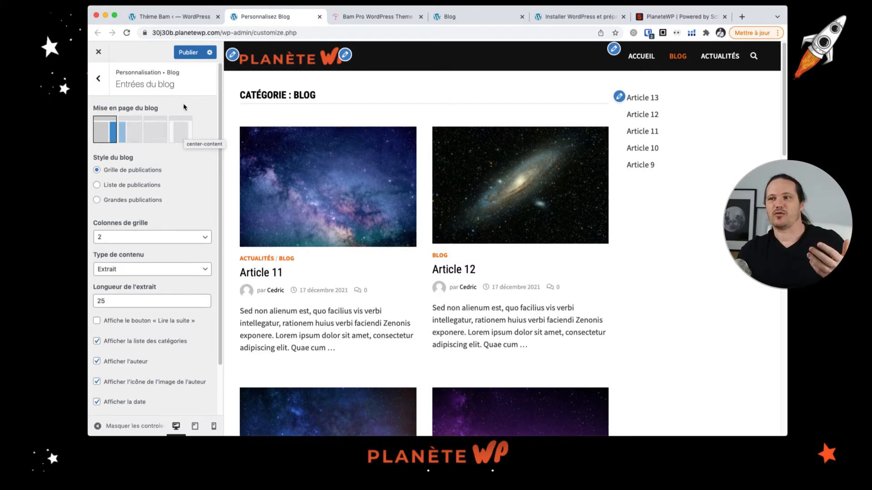
{"action": "left_click", "coordinate": [158, 132]}
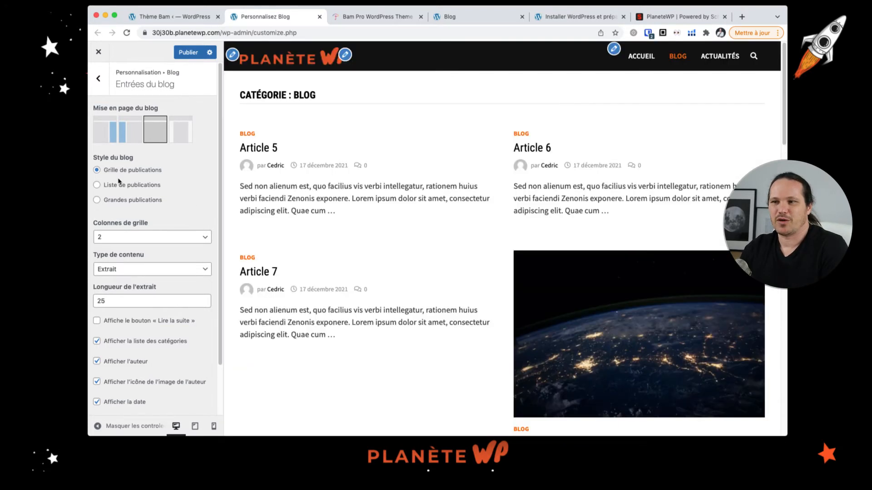
Disable the display of the comments link for blog entries and check the article grid in the preview.
{"action": "scroll", "coordinate": [124, 335], "scroll_direction": "down", "scroll_amount": 3}
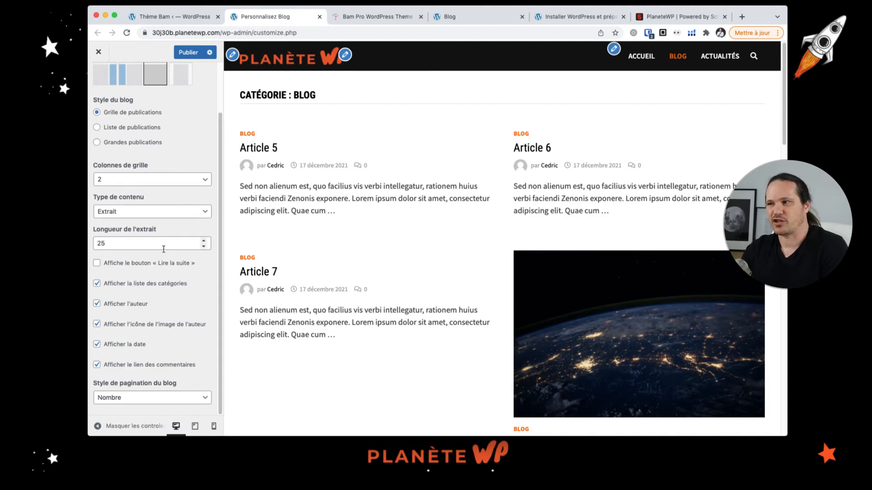
{"action": "left_click", "coordinate": [150, 367]}
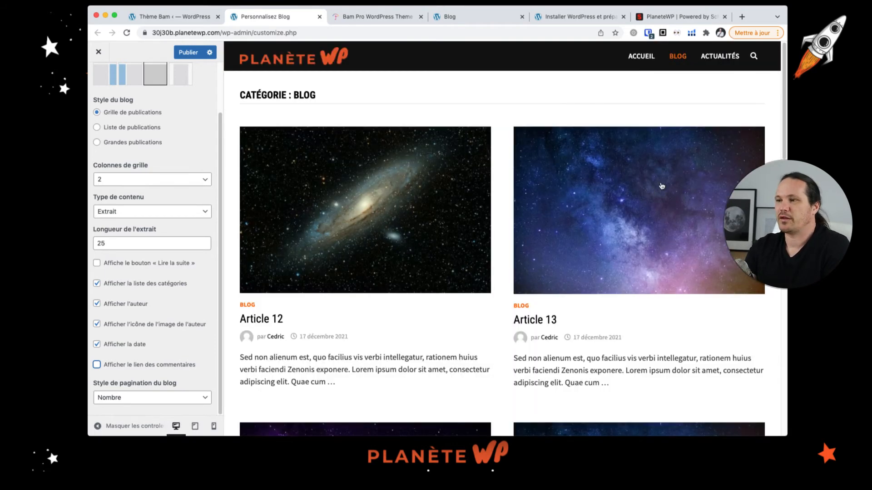
{"action": "scroll", "coordinate": [445, 196], "scroll_direction": "down", "scroll_amount": 5}
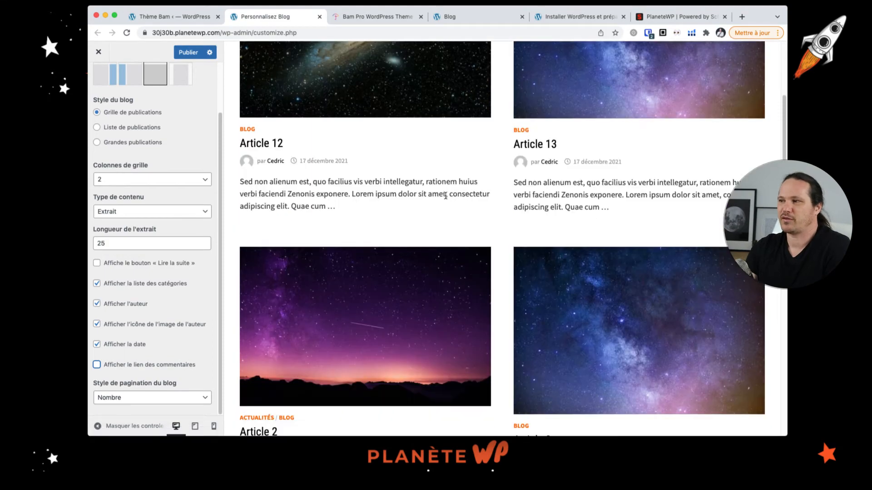
Review the two-column article grid in the preview and set the blog's grid columns to 3.
{"action": "scroll", "coordinate": [445, 196], "scroll_direction": "down", "scroll_amount": 15}
{"action": "scroll", "coordinate": [447, 199], "scroll_direction": "up", "scroll_amount": 20}
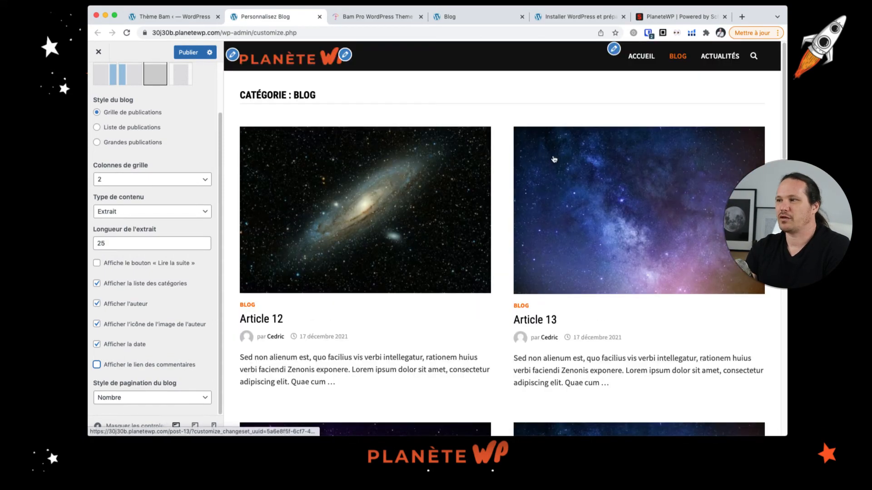
{"action": "scroll", "coordinate": [628, 226], "scroll_direction": "down", "scroll_amount": 4}
{"action": "scroll", "coordinate": [627, 226], "scroll_direction": "up", "scroll_amount": 4}
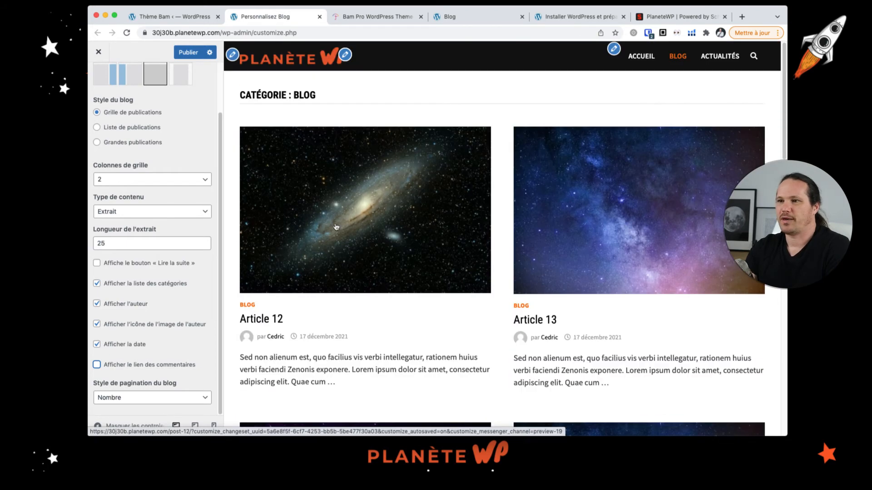
{"action": "left_click", "coordinate": [180, 181]}
{"action": "left_click", "coordinate": [172, 189]}
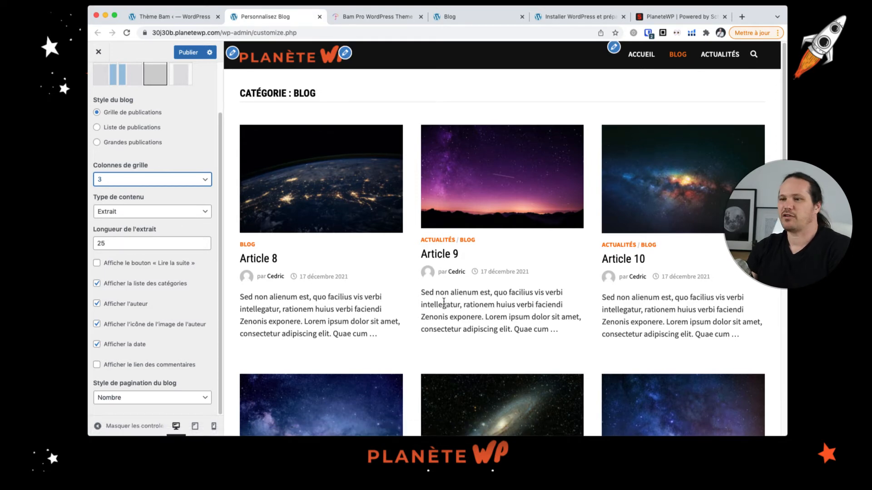
Try displaying the « Lire la suite » button on blog entries, check it in the preview, and disable it again.
{"action": "left_click", "coordinate": [123, 269]}
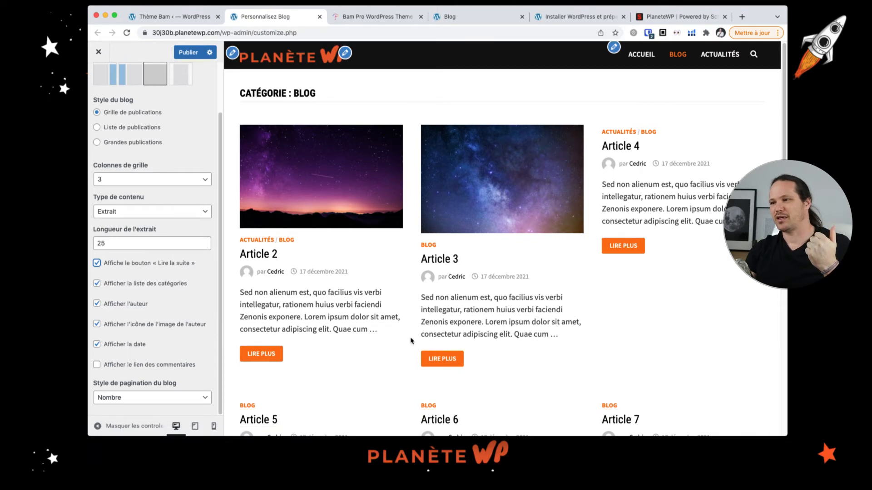
{"action": "scroll", "coordinate": [449, 357], "scroll_direction": "down", "scroll_amount": 2}
{"action": "scroll", "coordinate": [453, 357], "scroll_direction": "down", "scroll_amount": 3}
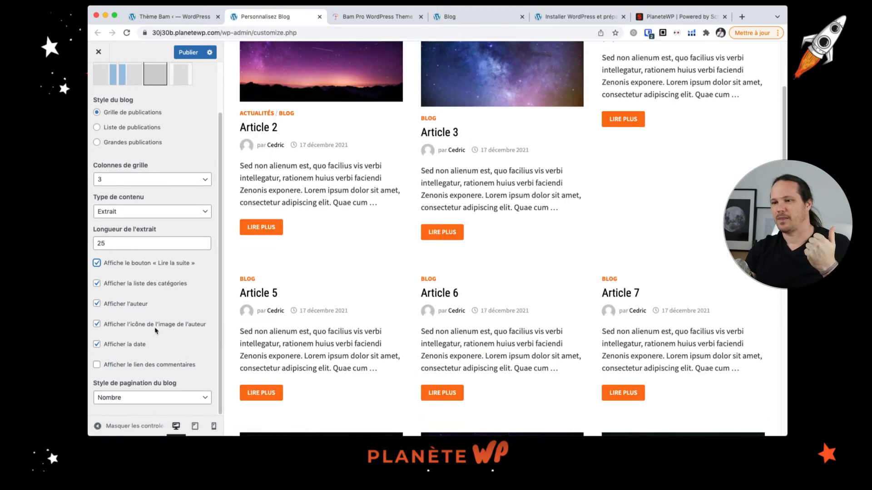
{"action": "scroll", "coordinate": [443, 252], "scroll_direction": "up", "scroll_amount": 1}
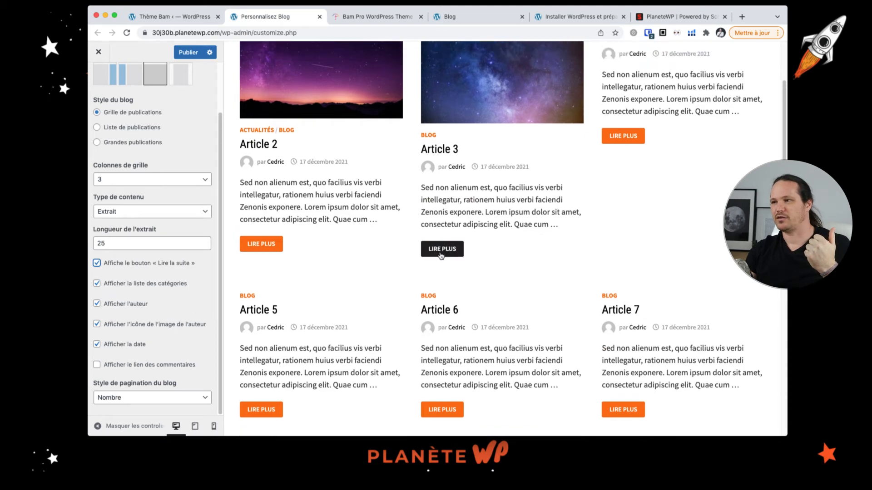
{"action": "scroll", "coordinate": [183, 259], "scroll_direction": "up", "scroll_amount": 3}
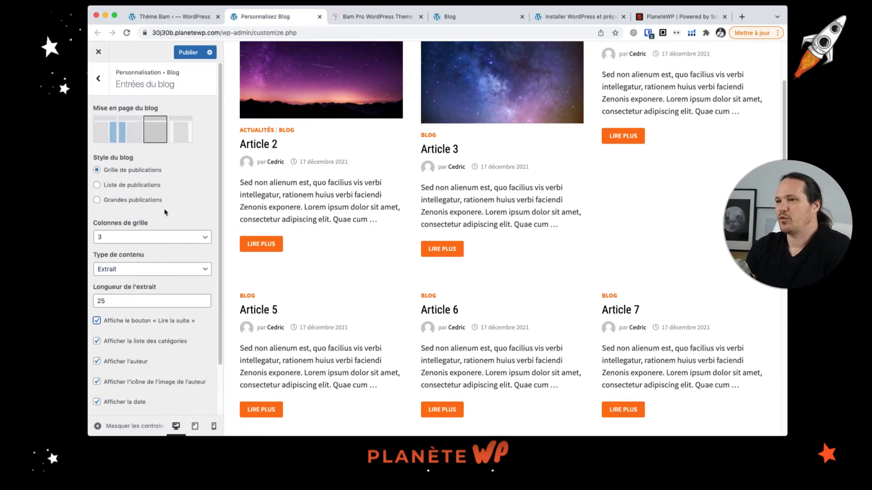
{"action": "left_click", "coordinate": [150, 321]}
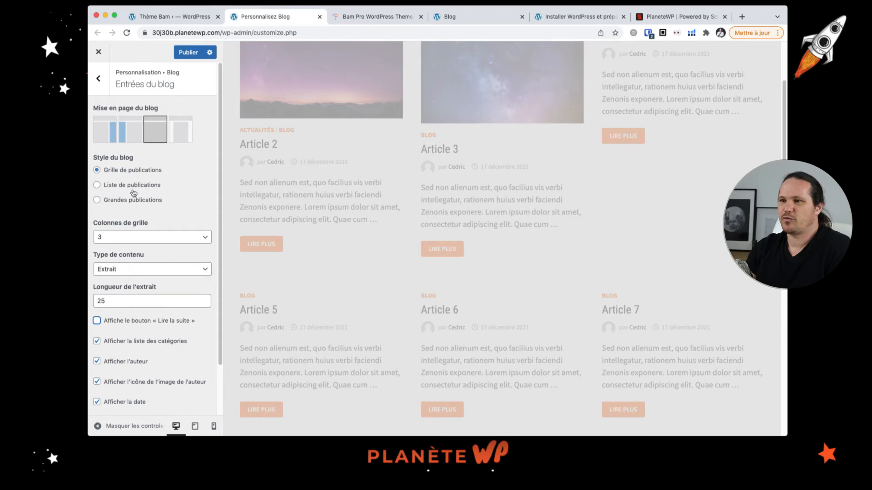
Try the Liste de publications blog style and look through the article list in the preview.
{"action": "scroll", "coordinate": [575, 240], "scroll_direction": "up", "scroll_amount": 3}
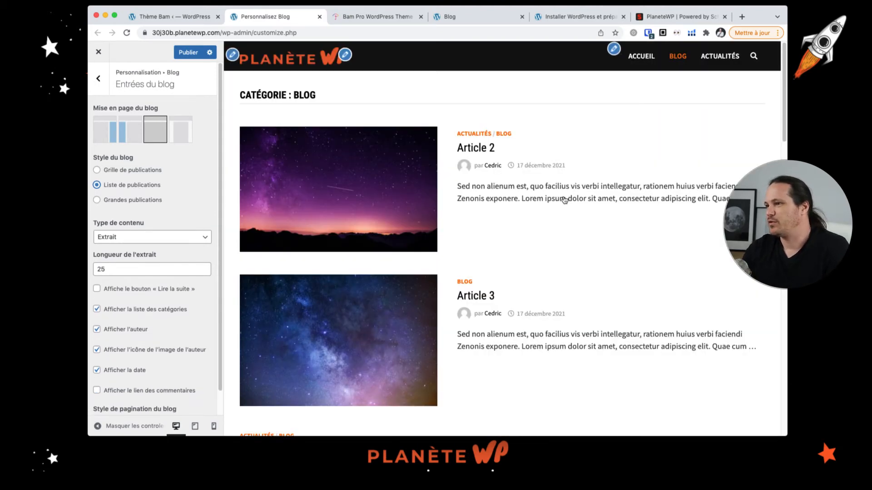
{"action": "scroll", "coordinate": [564, 201], "scroll_direction": "down", "scroll_amount": 5}
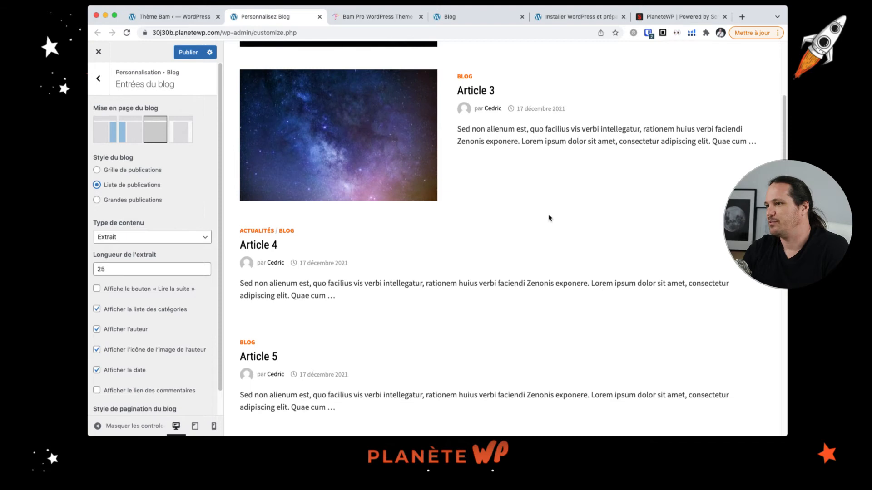
{"action": "scroll", "coordinate": [548, 218], "scroll_direction": "down", "scroll_amount": 15}
{"action": "scroll", "coordinate": [548, 218], "scroll_direction": "down", "scroll_amount": 8}
{"action": "scroll", "coordinate": [542, 217], "scroll_direction": "up", "scroll_amount": 20}
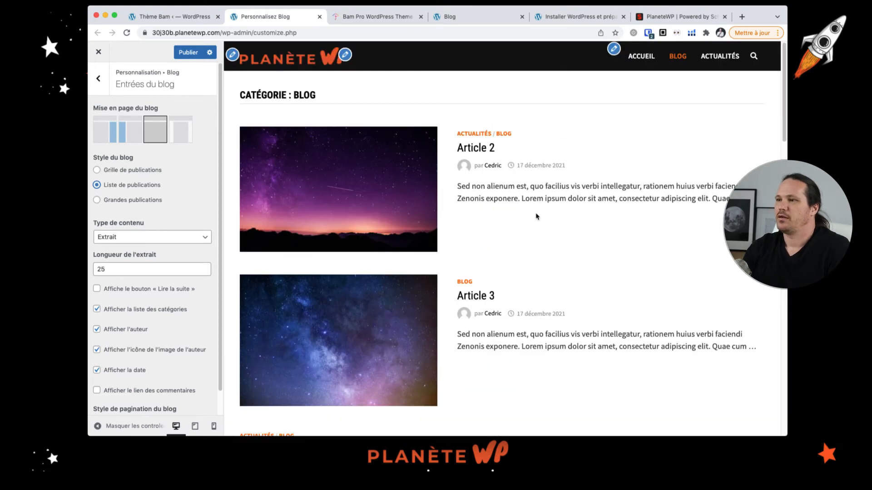
Try the Grandes publications blog style, review the large article entries, and return to Grille de publications.
{"action": "left_click", "coordinate": [126, 203]}
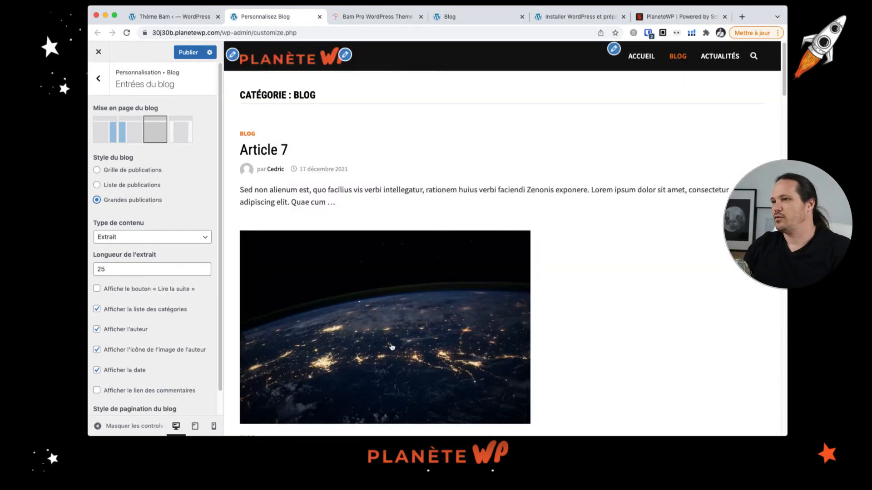
{"action": "scroll", "coordinate": [392, 347], "scroll_direction": "down", "scroll_amount": 15}
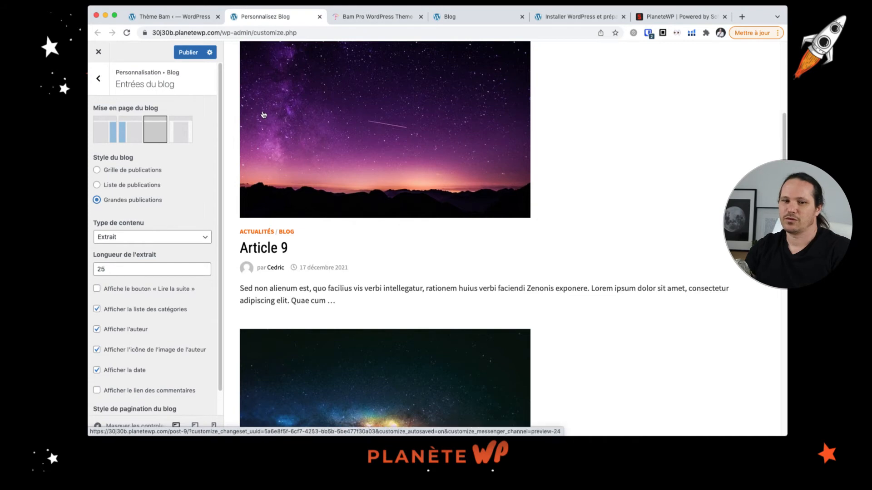
{"action": "scroll", "coordinate": [421, 194], "scroll_direction": "down", "scroll_amount": 10}
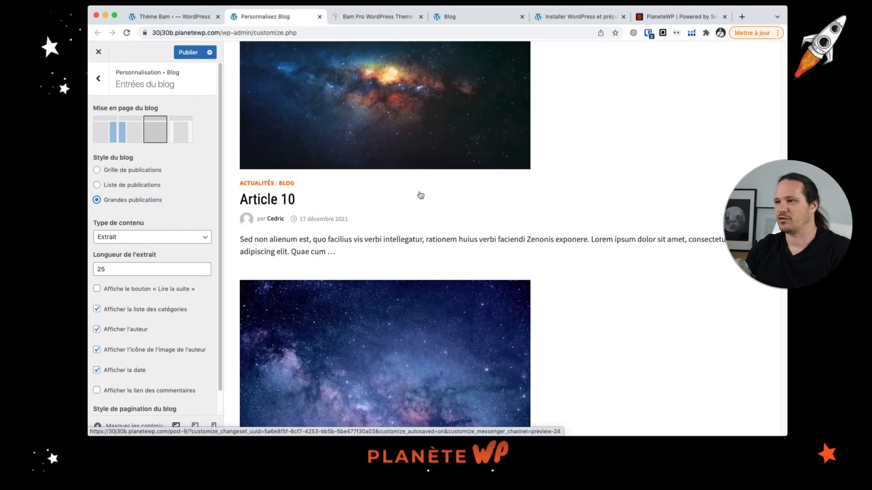
{"action": "scroll", "coordinate": [421, 194], "scroll_direction": "up", "scroll_amount": 10}
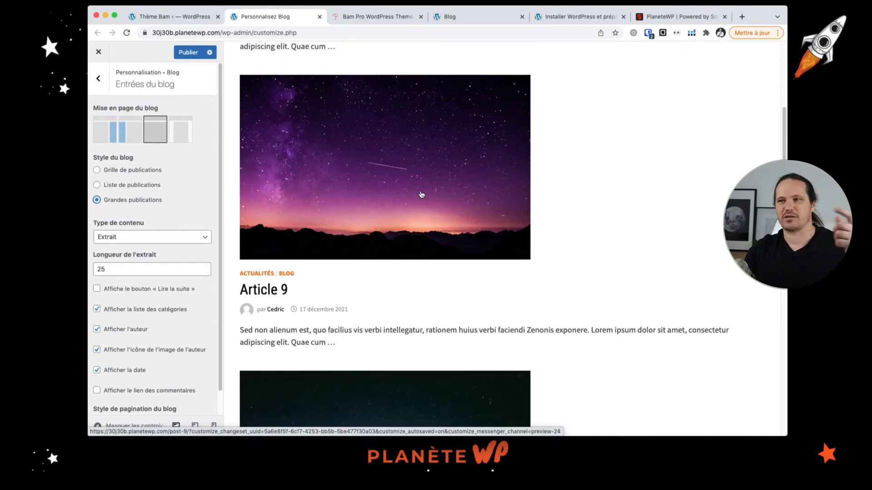
{"action": "scroll", "coordinate": [416, 200], "scroll_direction": "up", "scroll_amount": 10}
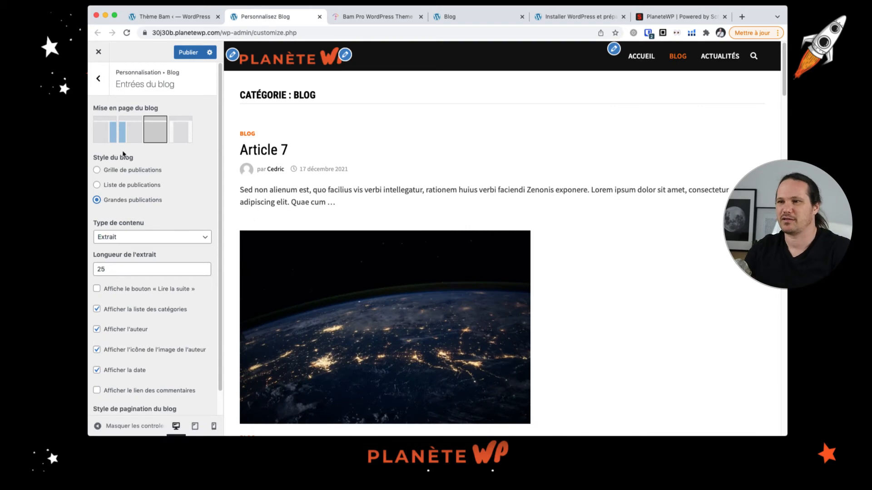
{"action": "left_click", "coordinate": [138, 169]}
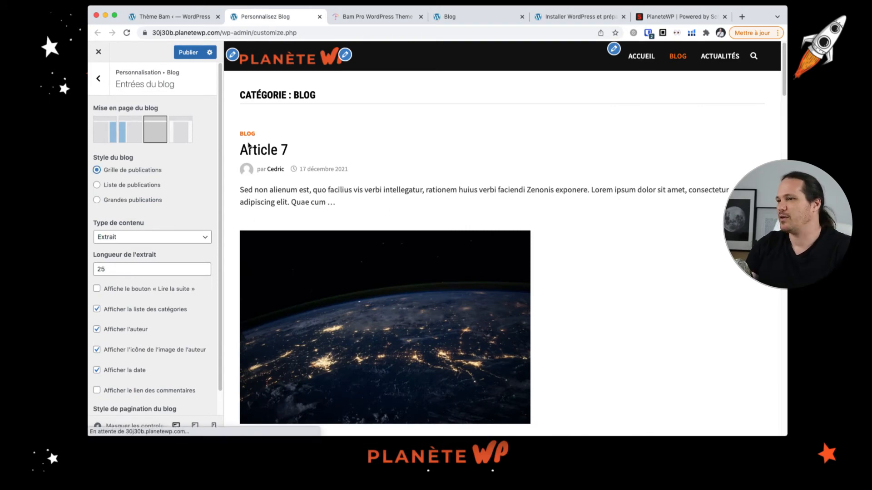
Check the blog pagination style choices against the end of the article grid, and return to the main customizer sections.
{"action": "scroll", "coordinate": [150, 325], "scroll_direction": "down", "scroll_amount": 1}
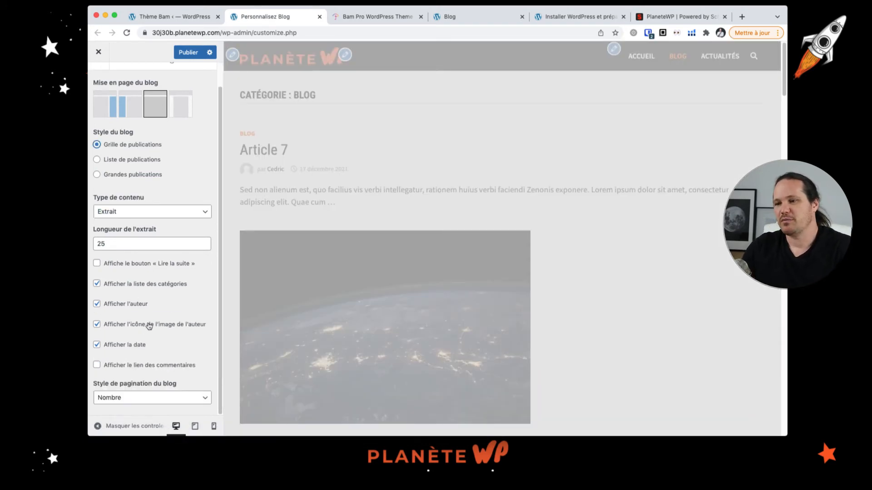
{"action": "scroll", "coordinate": [559, 351], "scroll_direction": "down", "scroll_amount": 8}
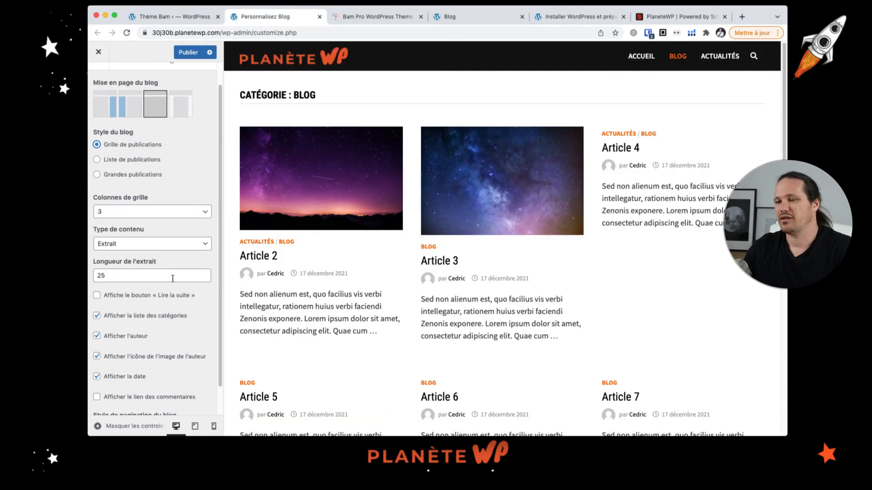
{"action": "scroll", "coordinate": [173, 284], "scroll_direction": "down", "scroll_amount": 1}
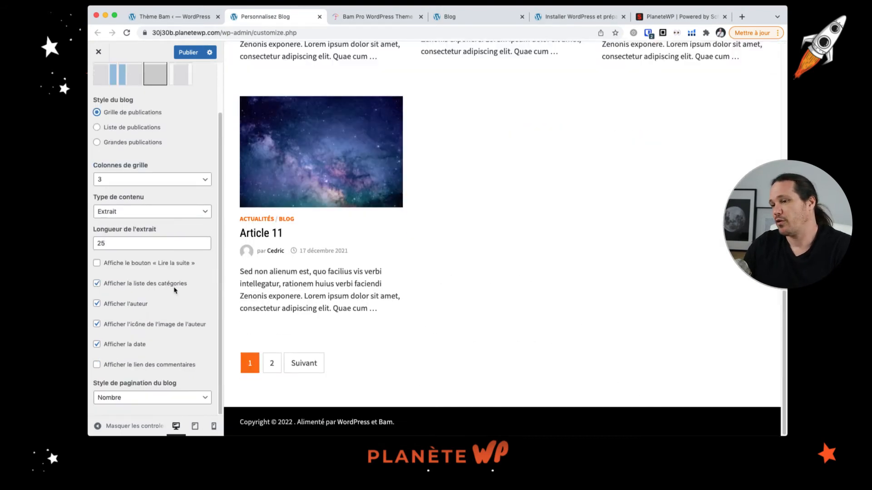
{"action": "left_click", "coordinate": [148, 401]}
{"action": "left_click", "coordinate": [150, 399]}
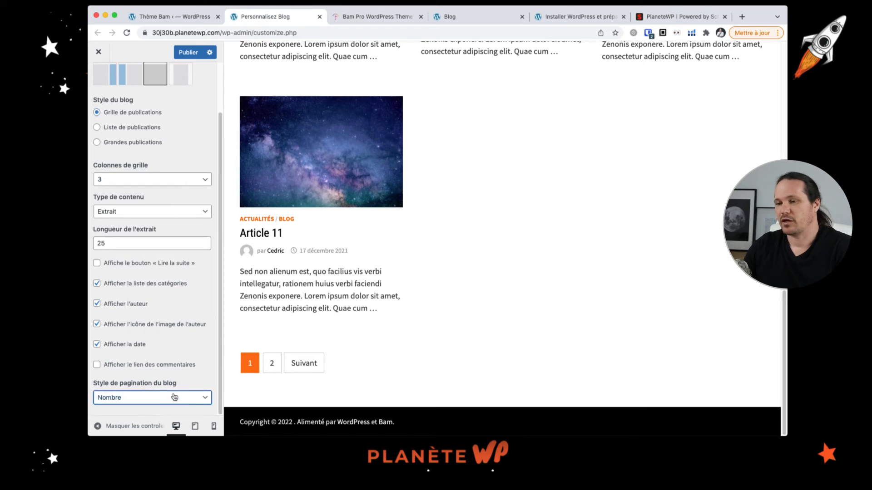
{"action": "scroll", "coordinate": [469, 257], "scroll_direction": "up", "scroll_amount": 1}
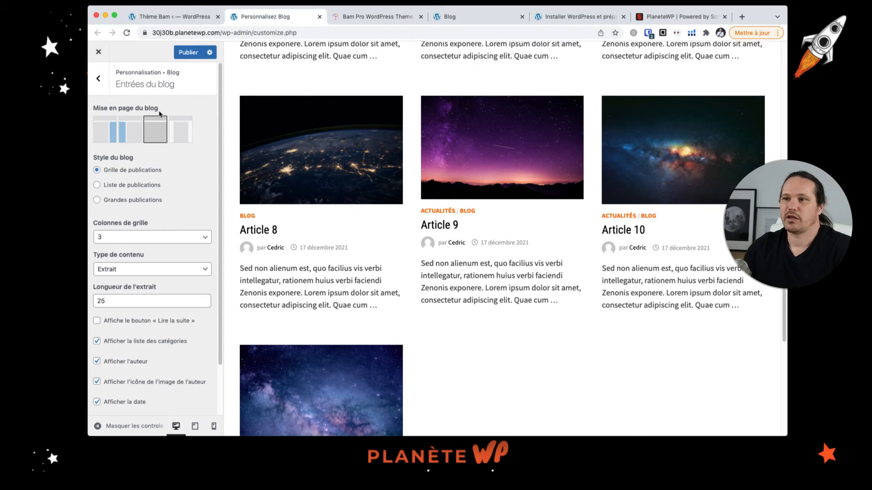
{"action": "left_click", "coordinate": [104, 83]}
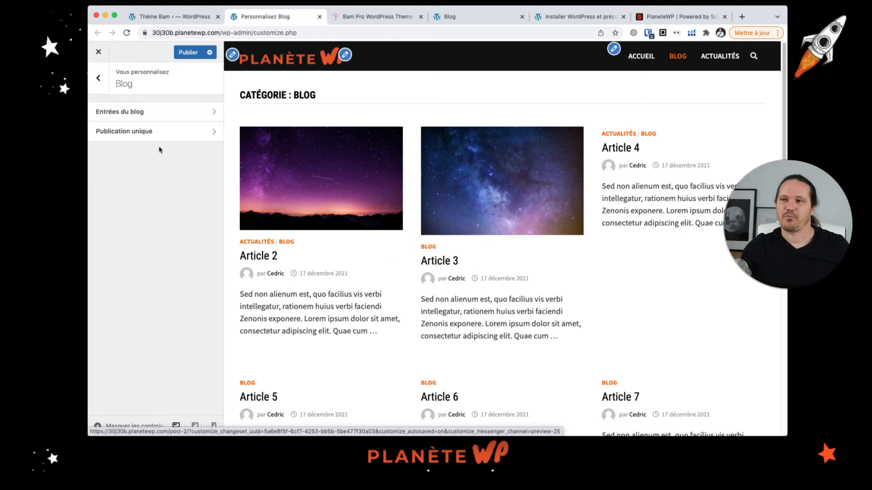
{"action": "left_click", "coordinate": [98, 77]}
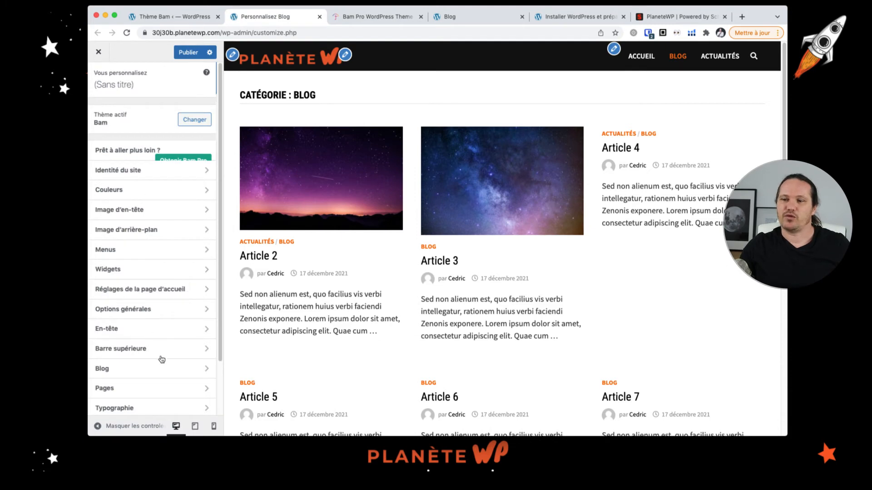
Review the layout choices in the Pages settings and return to the main customizer sections.
{"action": "scroll", "coordinate": [162, 354], "scroll_direction": "down", "scroll_amount": 3}
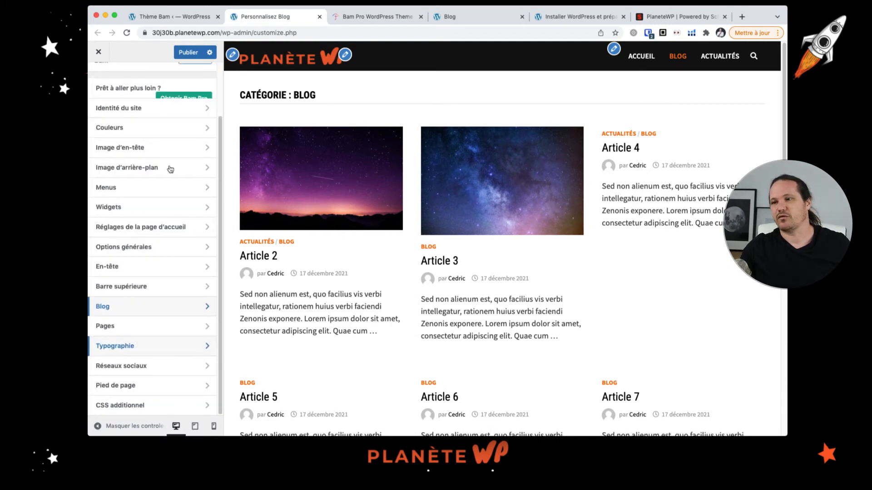
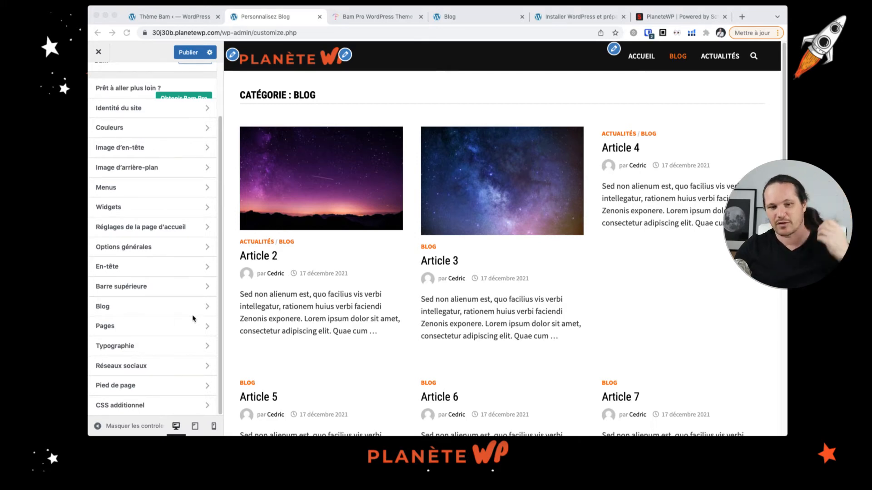
{"action": "left_click", "coordinate": [713, 134]}
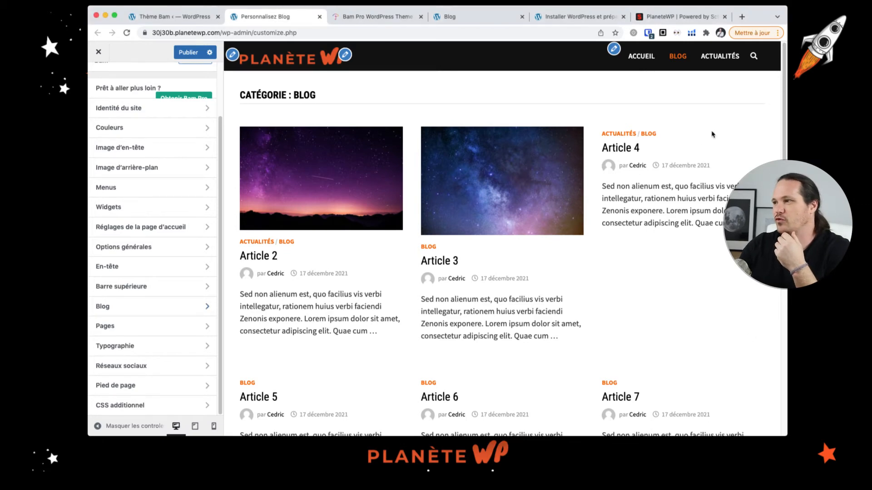
{"action": "left_click", "coordinate": [168, 328]}
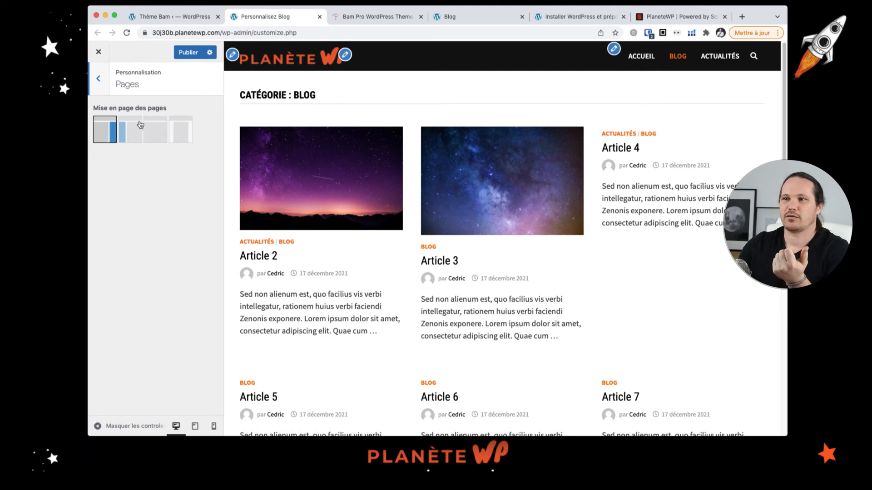
{"action": "left_click", "coordinate": [99, 75]}
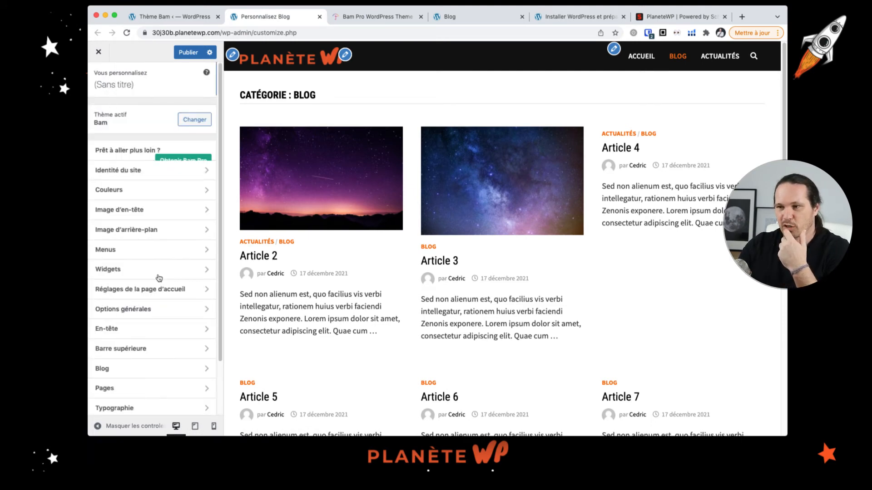
Review the Logo font settings in Typographie and open the Menu principal font settings.
{"action": "scroll", "coordinate": [159, 278], "scroll_direction": "down", "scroll_amount": 3}
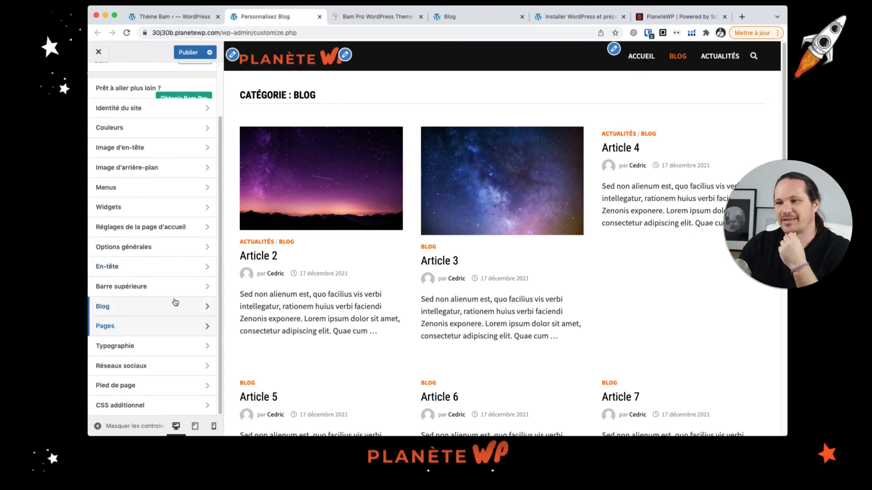
{"action": "left_click", "coordinate": [143, 347]}
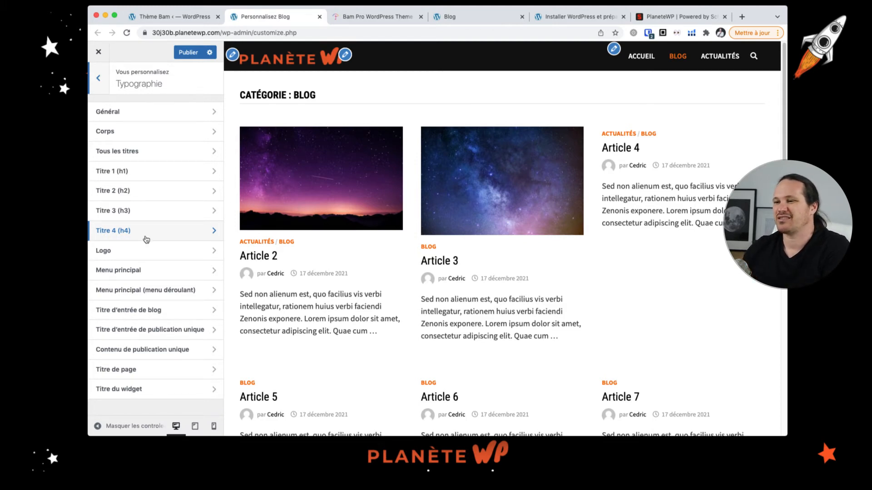
{"action": "left_click_drag", "start_coordinate": [311, 294], "coordinate": [284, 319]}
{"action": "left_click", "coordinate": [330, 286]}
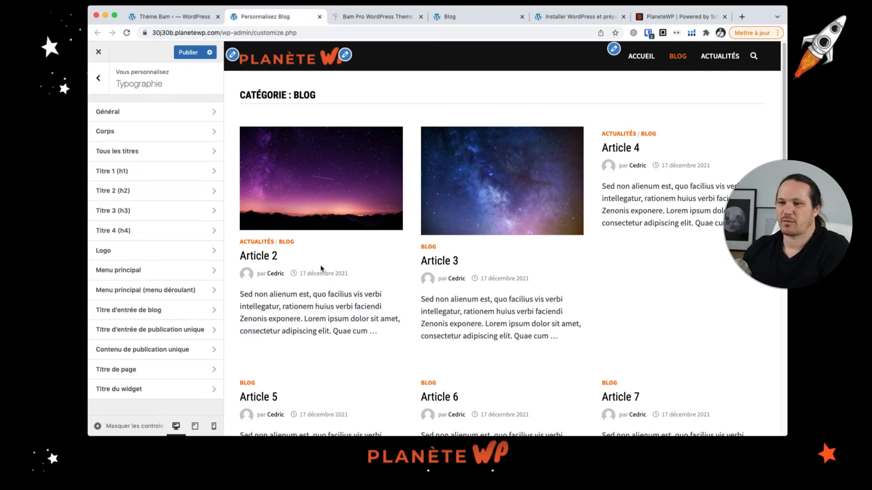
{"action": "left_click", "coordinate": [153, 260]}
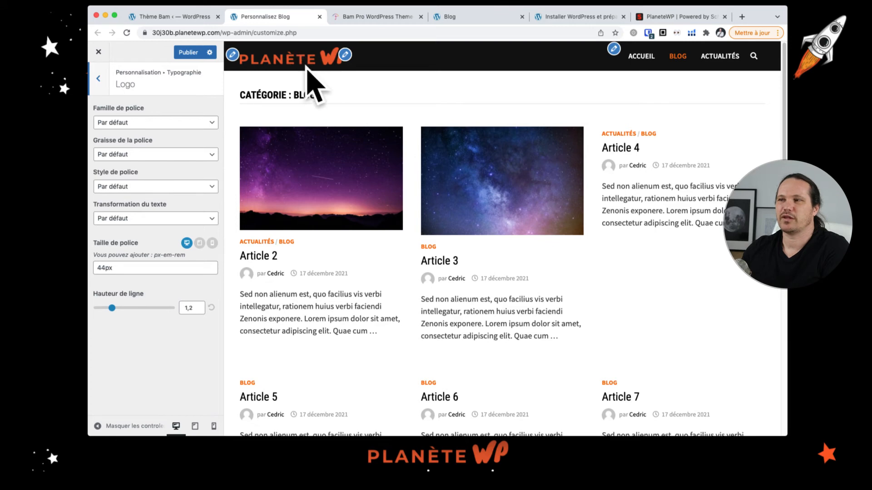
{"action": "left_click", "coordinate": [98, 79]}
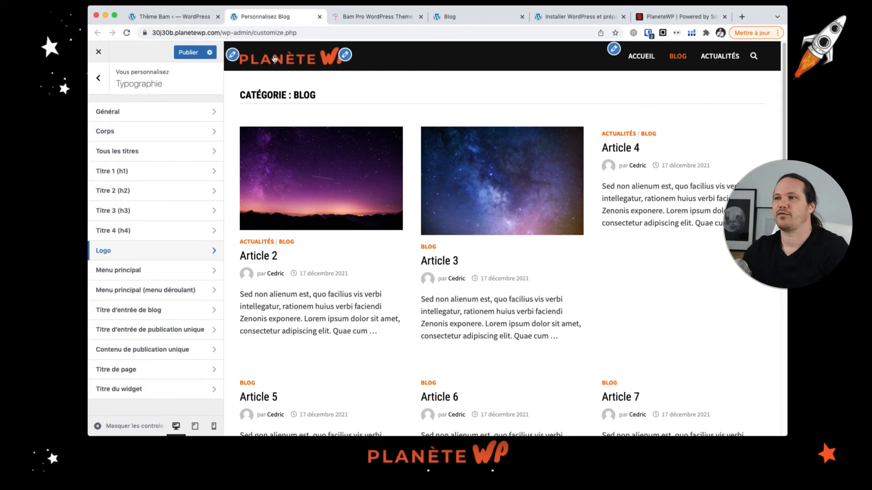
{"action": "left_click", "coordinate": [126, 272]}
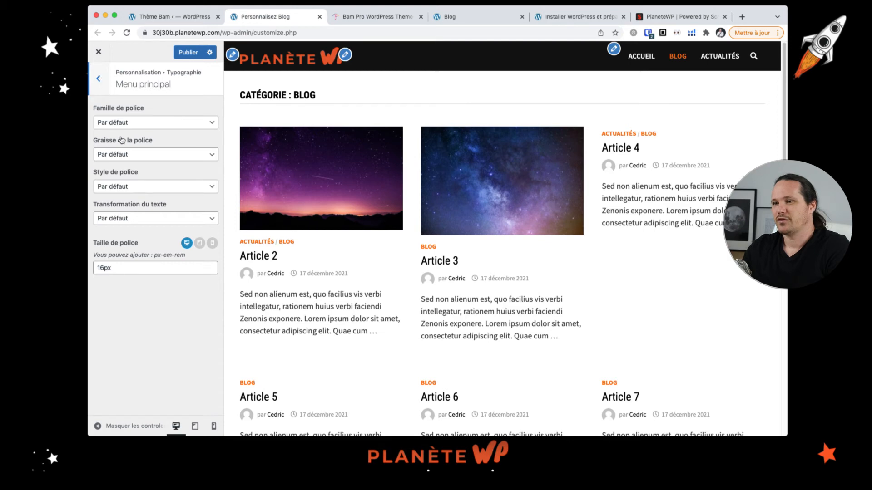
Check the footer at the end of the blog preview and review the Général font settings in Typographie.
{"action": "key", "text": "Escape"}
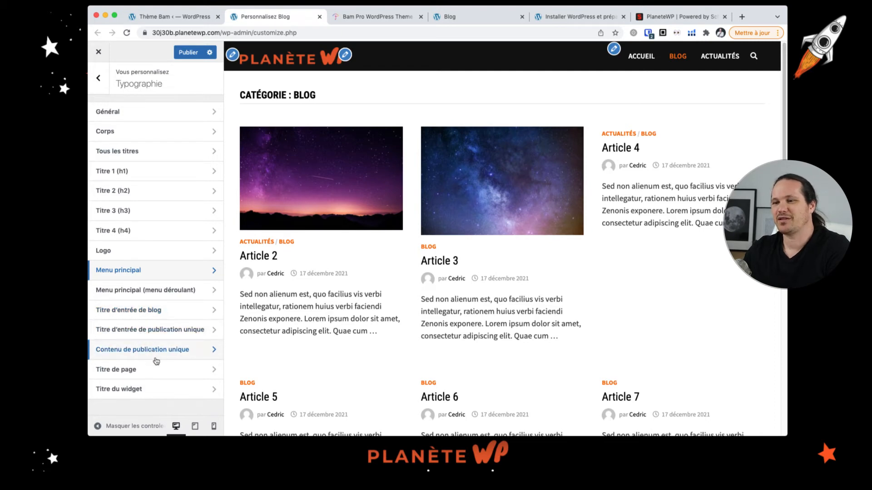
{"action": "scroll", "coordinate": [696, 277], "scroll_direction": "down", "scroll_amount": 15}
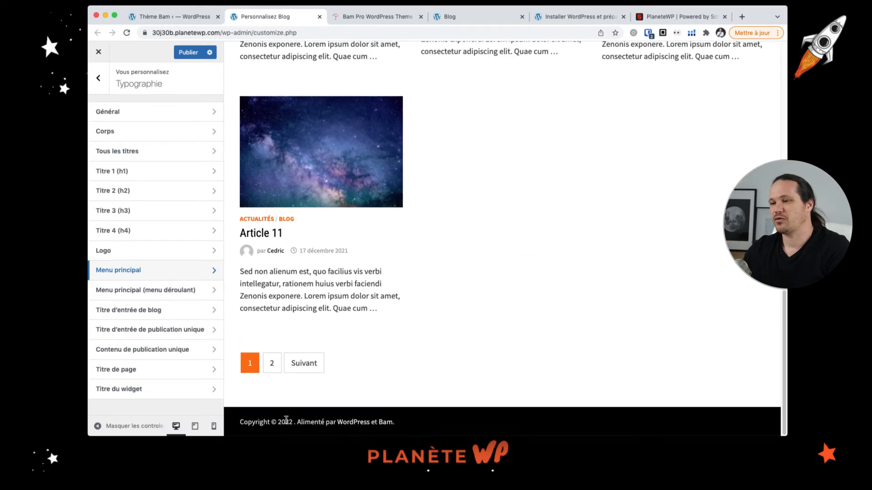
{"action": "scroll", "coordinate": [513, 342], "scroll_direction": "up", "scroll_amount": 1}
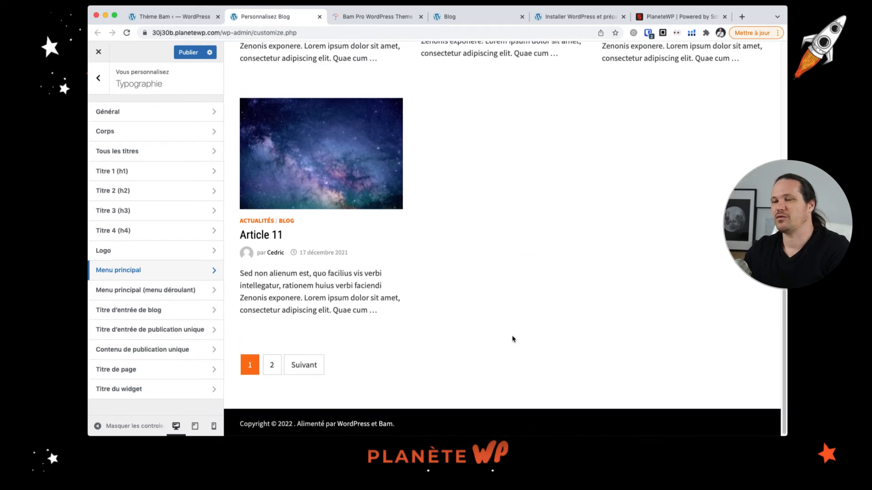
{"action": "scroll", "coordinate": [512, 339], "scroll_direction": "up", "scroll_amount": 15}
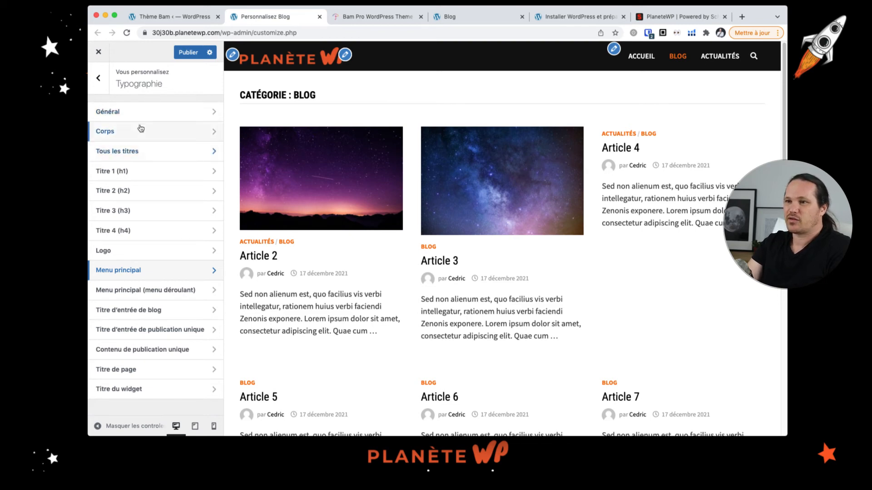
{"action": "left_click", "coordinate": [181, 112]}
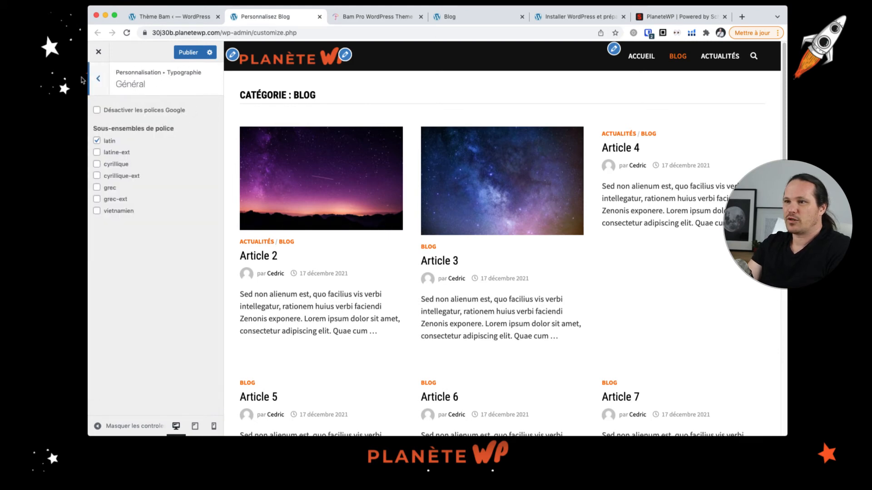
{"action": "left_click", "coordinate": [100, 79]}
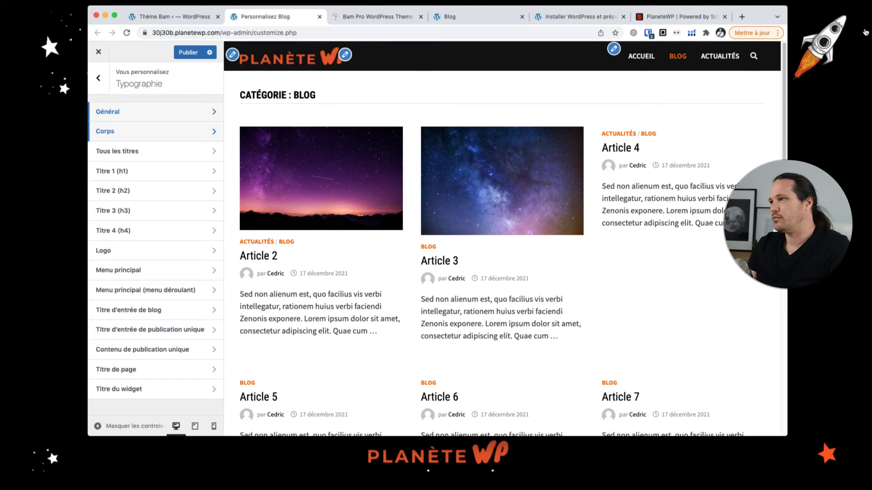
Set the font family of the Corps text to Poppins in the Typographie settings.
{"action": "left_click", "coordinate": [151, 133]}
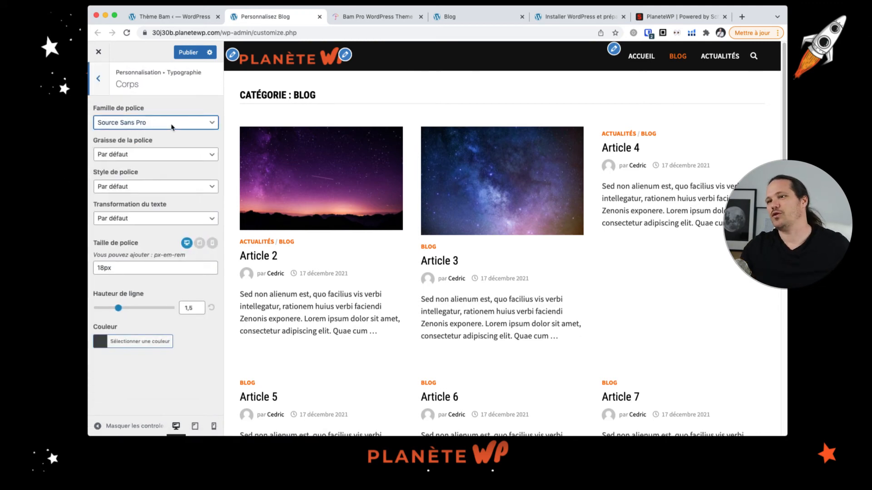
{"action": "left_click", "coordinate": [172, 123]}
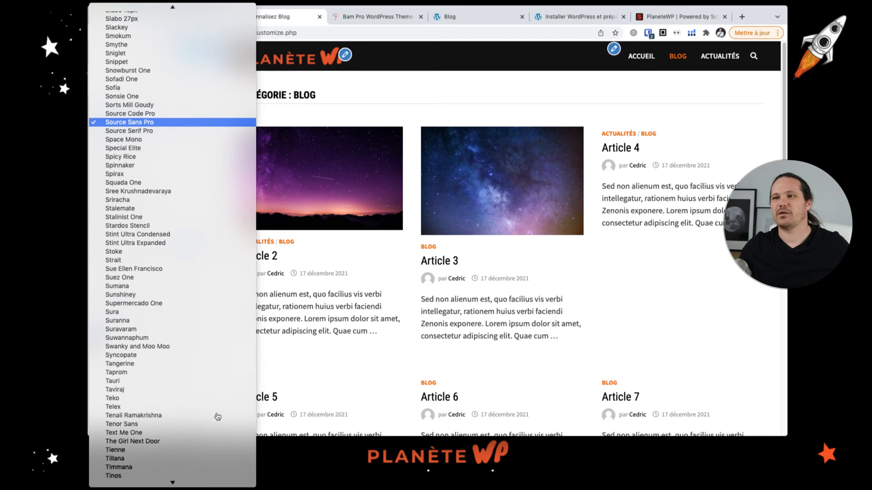
{"action": "scroll", "coordinate": [180, 383], "scroll_direction": "down", "scroll_amount": 3}
{"action": "scroll", "coordinate": [179, 383], "scroll_direction": "up", "scroll_amount": 3}
{"action": "scroll", "coordinate": [150, 245], "scroll_direction": "up", "scroll_amount": 8}
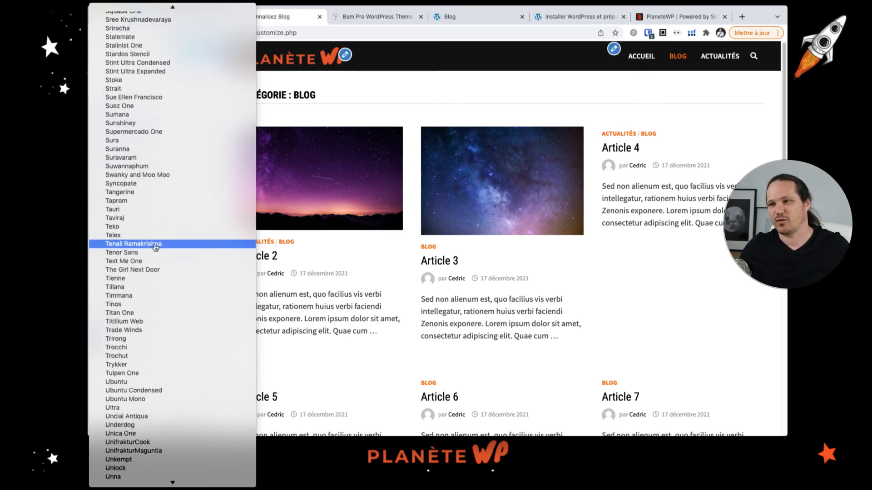
{"action": "scroll", "coordinate": [148, 247], "scroll_direction": "up", "scroll_amount": 20}
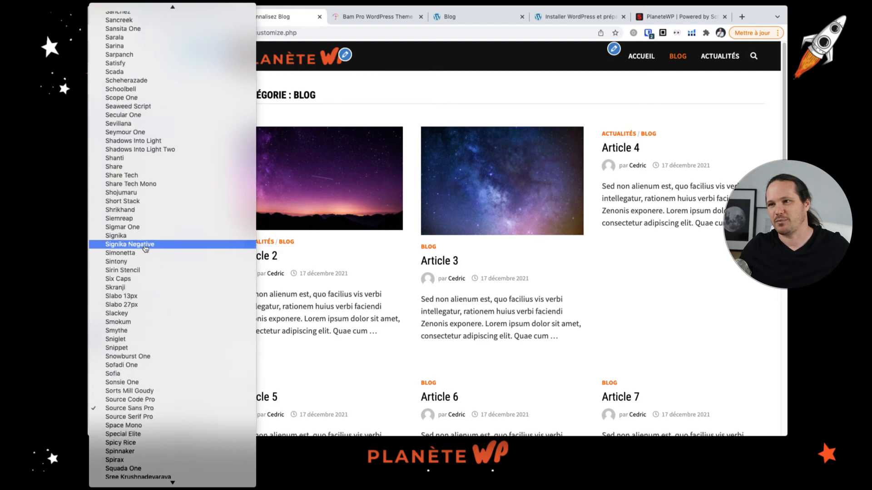
{"action": "scroll", "coordinate": [144, 246], "scroll_direction": "up", "scroll_amount": 6}
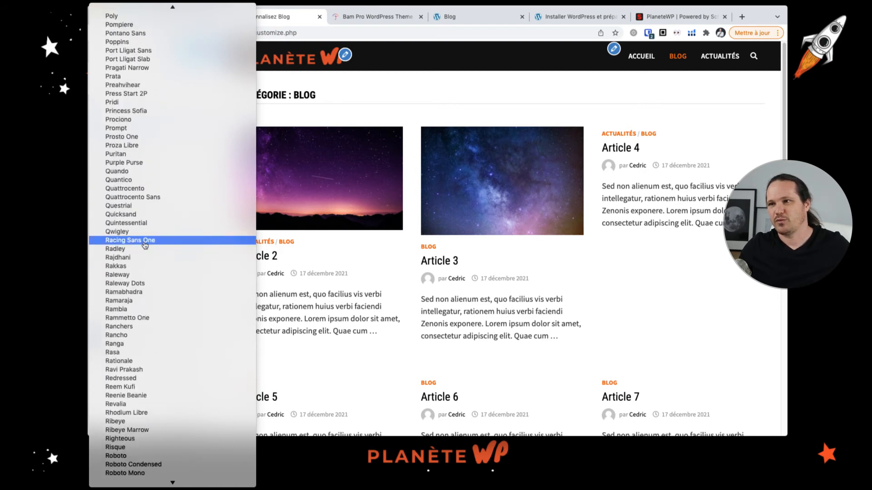
{"action": "scroll", "coordinate": [145, 246], "scroll_direction": "up", "scroll_amount": 1}
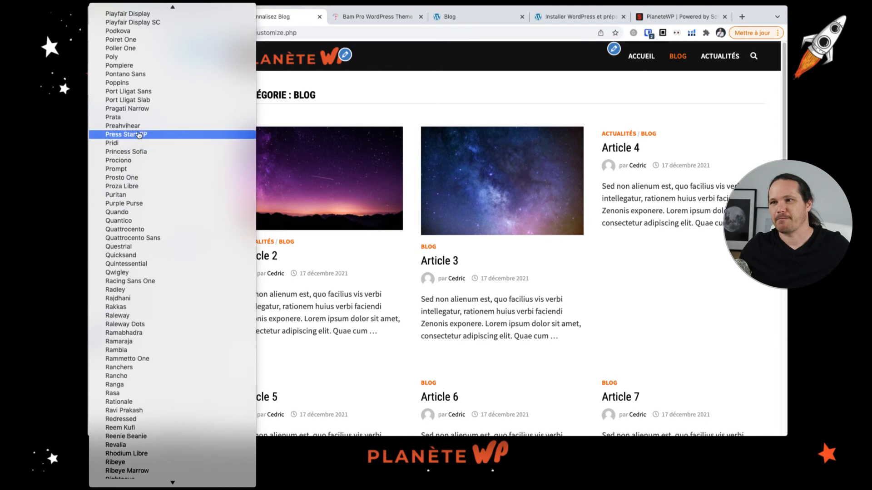
{"action": "scroll", "coordinate": [143, 103], "scroll_direction": "up", "scroll_amount": 2}
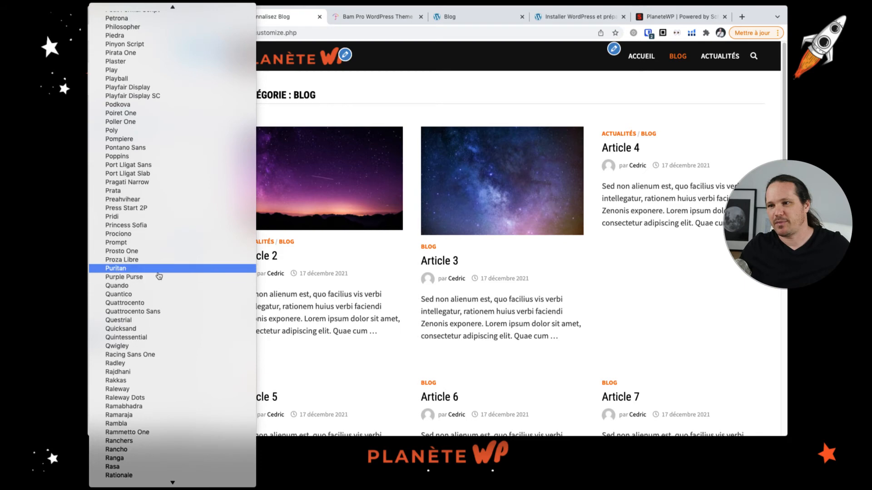
{"action": "left_click", "coordinate": [146, 159]}
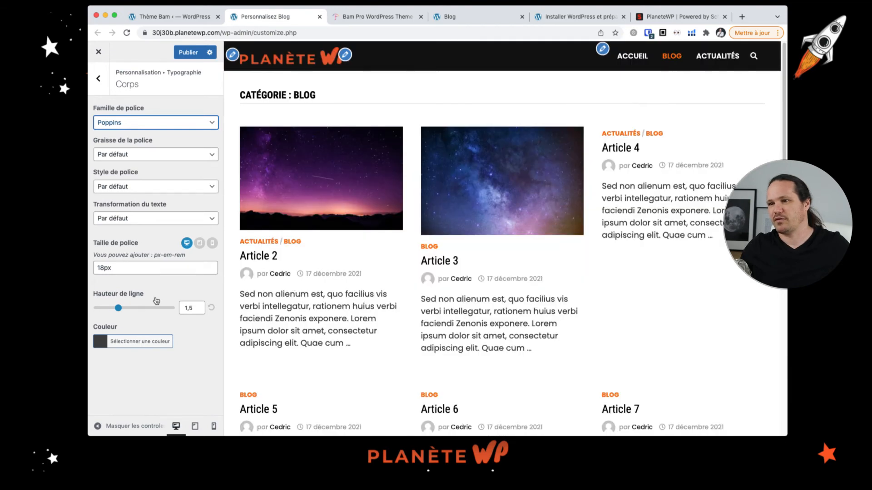
Set the Corps text's font size to 17px and its colour to #000000.
{"action": "left_click_drag", "start_coordinate": [104, 268], "coordinate": [101, 268]}
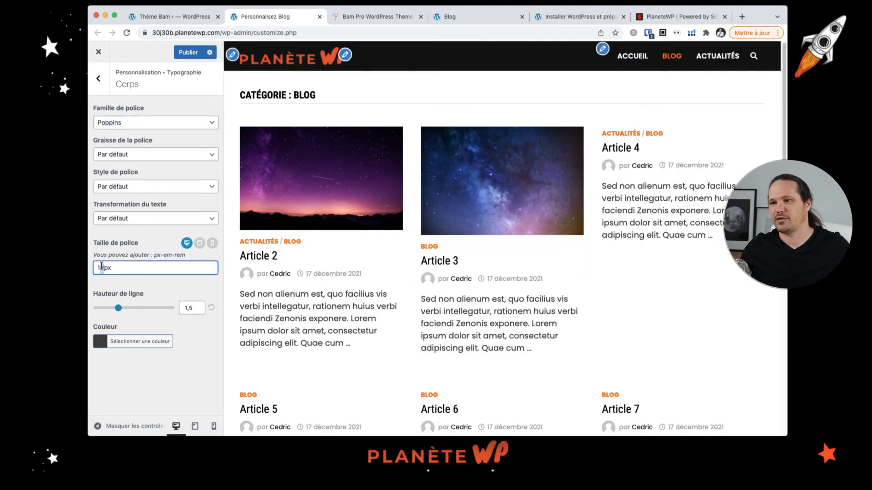
{"action": "type", "text": "7"}
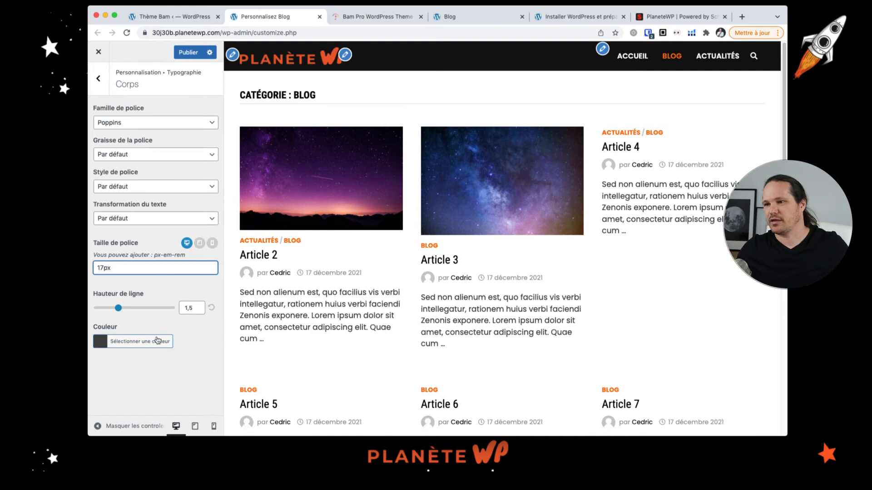
{"action": "left_click", "coordinate": [109, 342]}
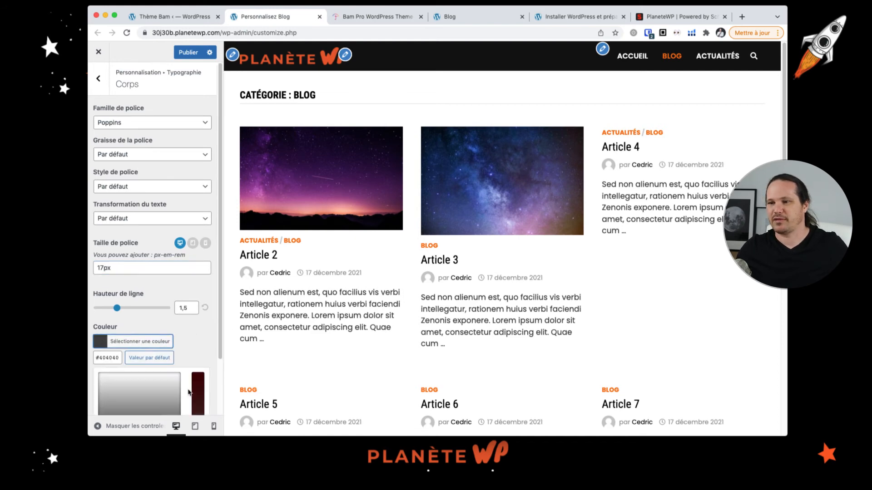
{"action": "scroll", "coordinate": [189, 393], "scroll_direction": "down", "scroll_amount": 1}
{"action": "double_click", "coordinate": [98, 340]}
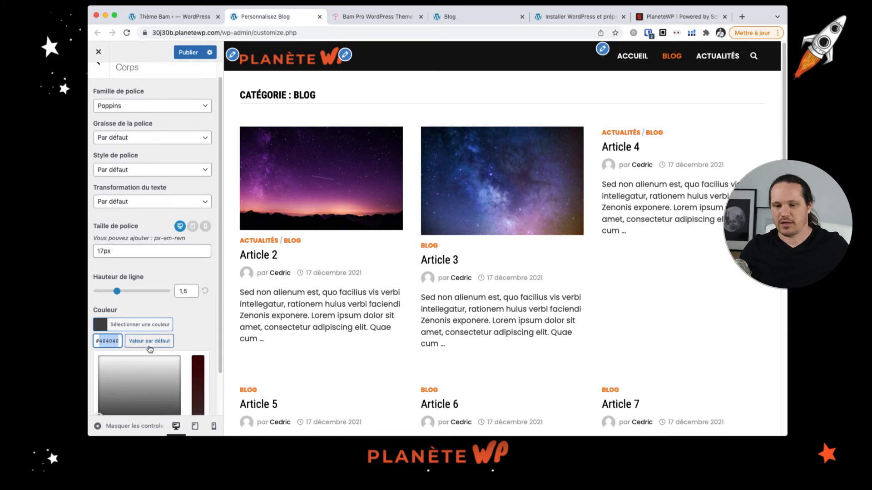
{"action": "type", "text": "000"}
{"action": "key", "text": "Return"}
{"action": "scroll", "coordinate": [197, 336], "scroll_direction": "down", "scroll_amount": 1}
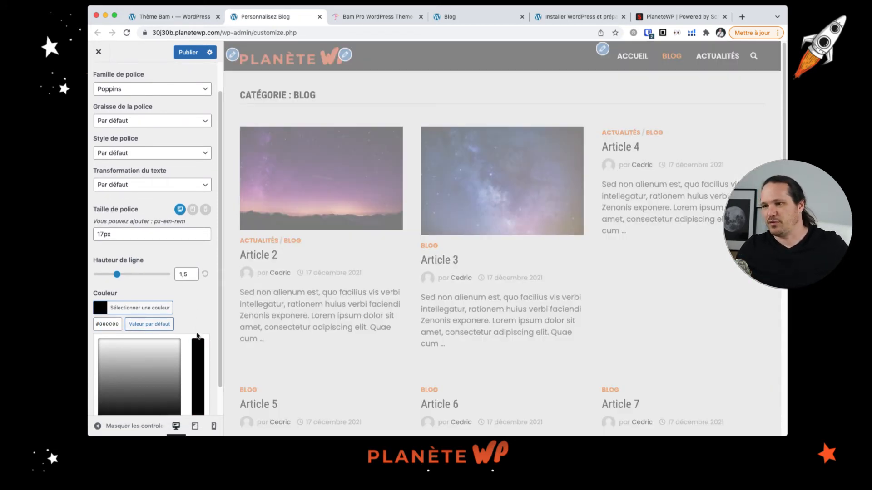
Set the Corps text's font weight to Normal : 400 and return to the Typographie sections.
{"action": "scroll", "coordinate": [195, 273], "scroll_direction": "up", "scroll_amount": 2}
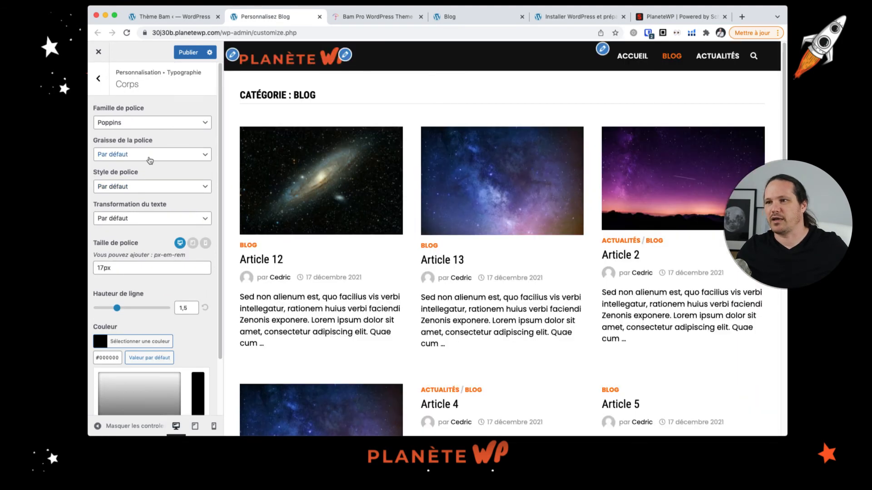
{"action": "left_click", "coordinate": [150, 156]}
{"action": "left_click", "coordinate": [148, 189]}
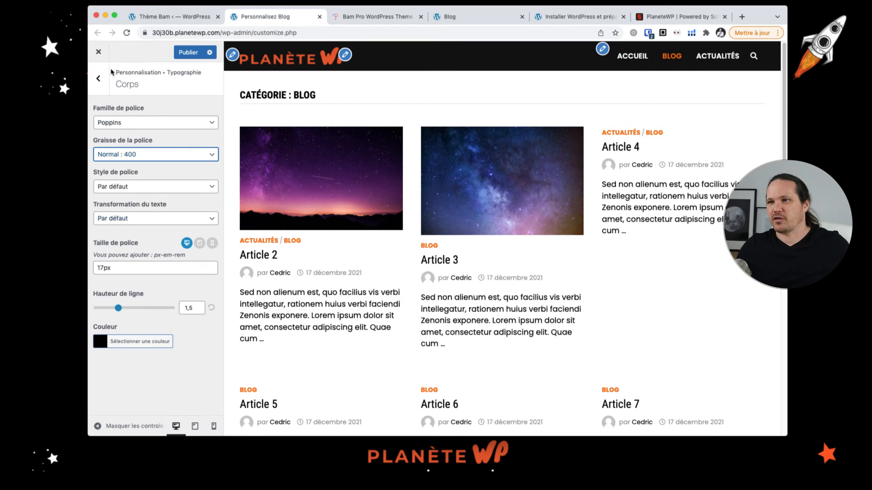
{"action": "left_click", "coordinate": [104, 86]}
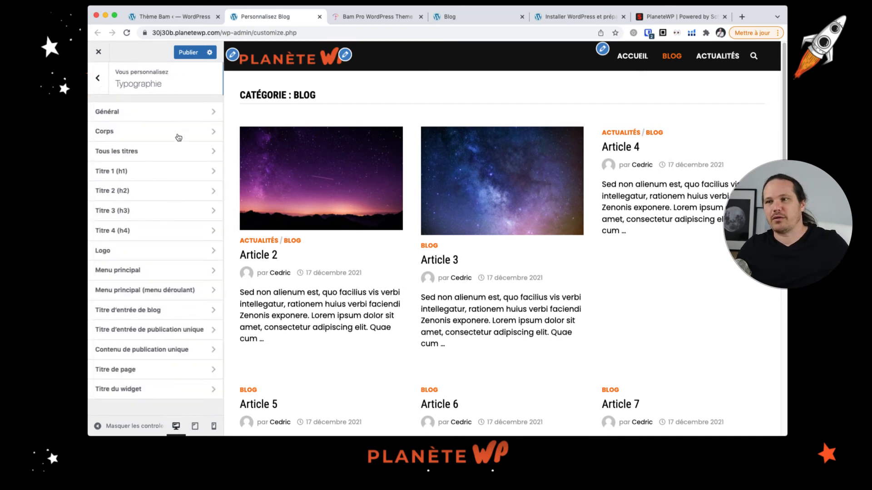
Set the font family for Tous les titres to Knewave.
{"action": "left_click", "coordinate": [179, 154]}
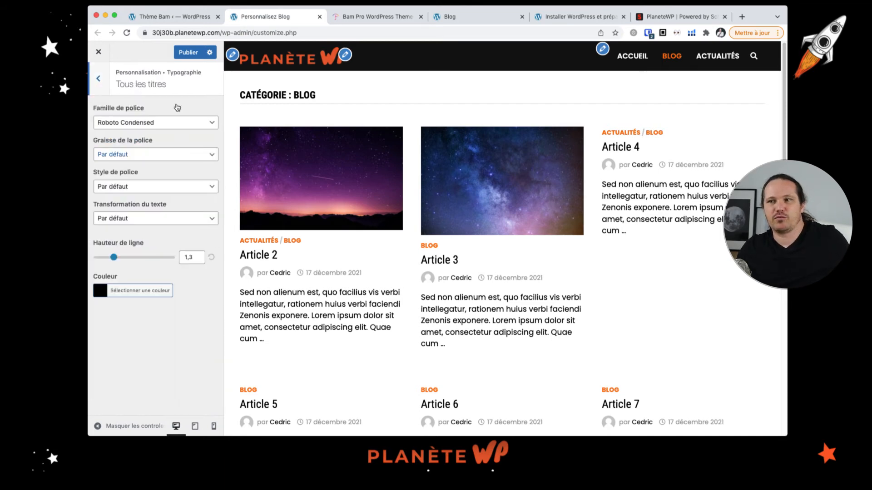
{"action": "left_click", "coordinate": [164, 127]}
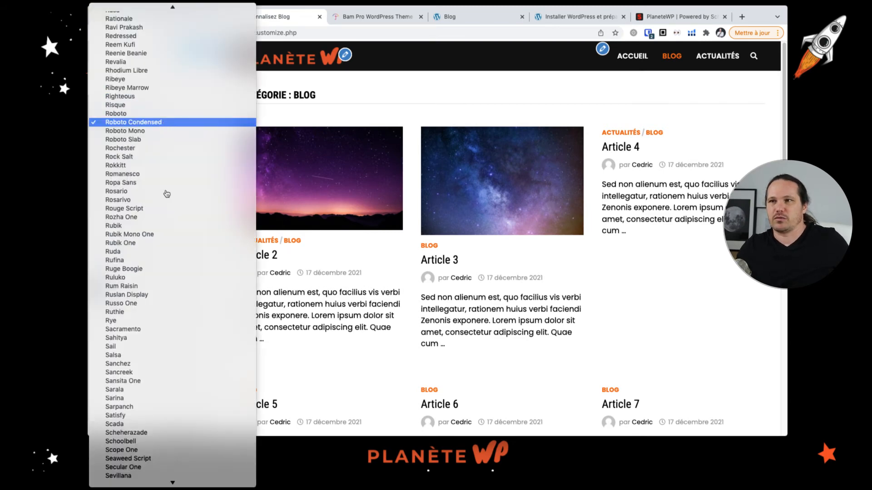
{"action": "scroll", "coordinate": [168, 195], "scroll_direction": "up", "scroll_amount": 12}
{"action": "scroll", "coordinate": [168, 195], "scroll_direction": "up", "scroll_amount": 20}
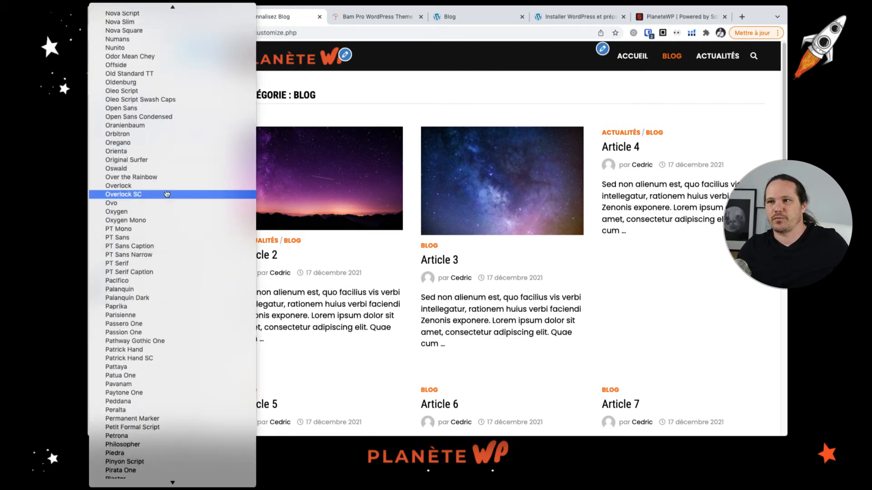
{"action": "scroll", "coordinate": [167, 195], "scroll_direction": "up", "scroll_amount": 3}
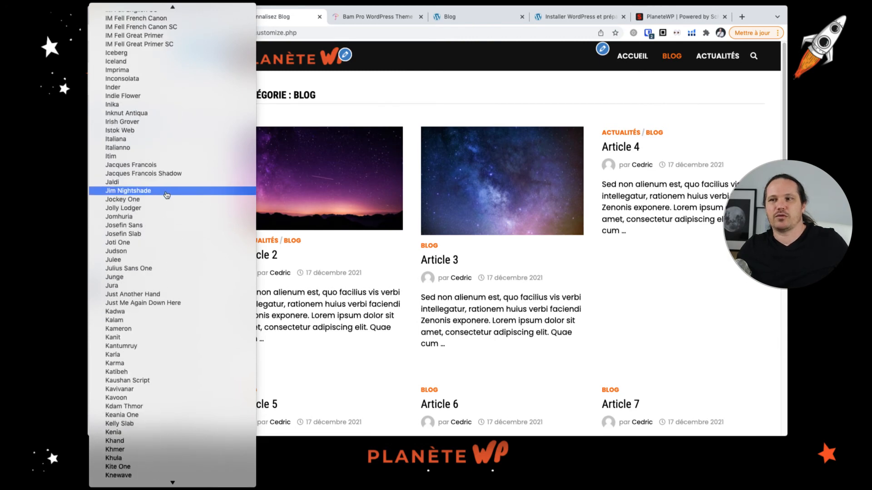
{"action": "scroll", "coordinate": [167, 196], "scroll_direction": "down", "scroll_amount": 12}
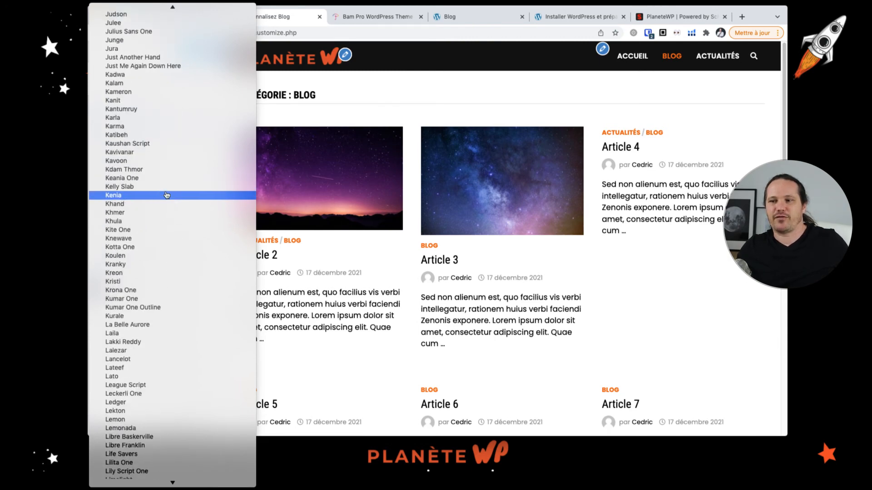
{"action": "left_click", "coordinate": [150, 239]}
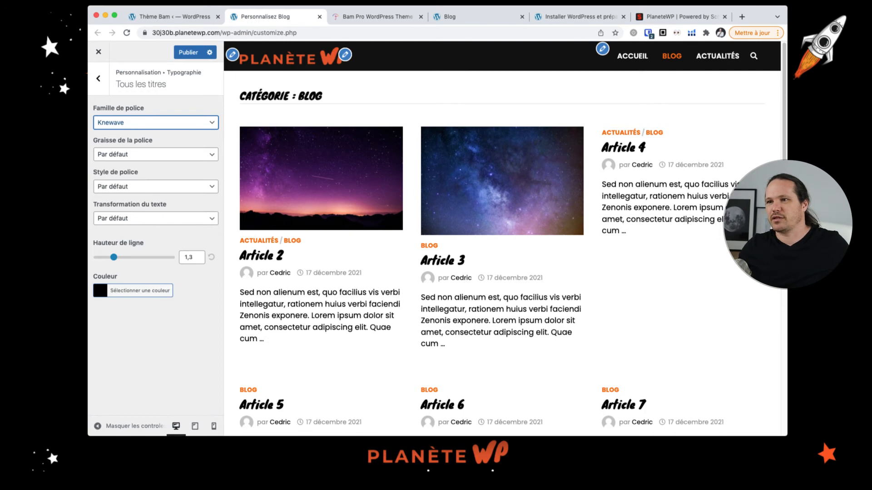
Try the Mettre en majuscules text transformation on all headings, set it to Majuscules instead, and check the article titles.
{"action": "left_click", "coordinate": [161, 219]}
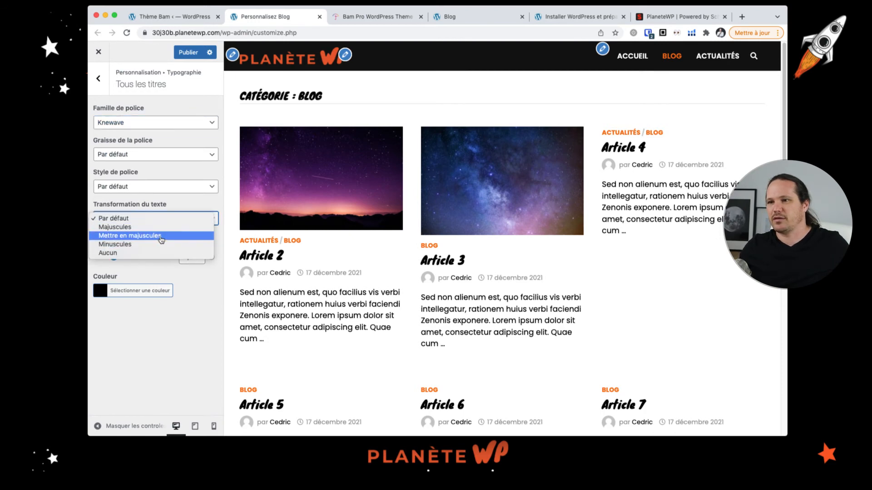
{"action": "left_click", "coordinate": [162, 236]}
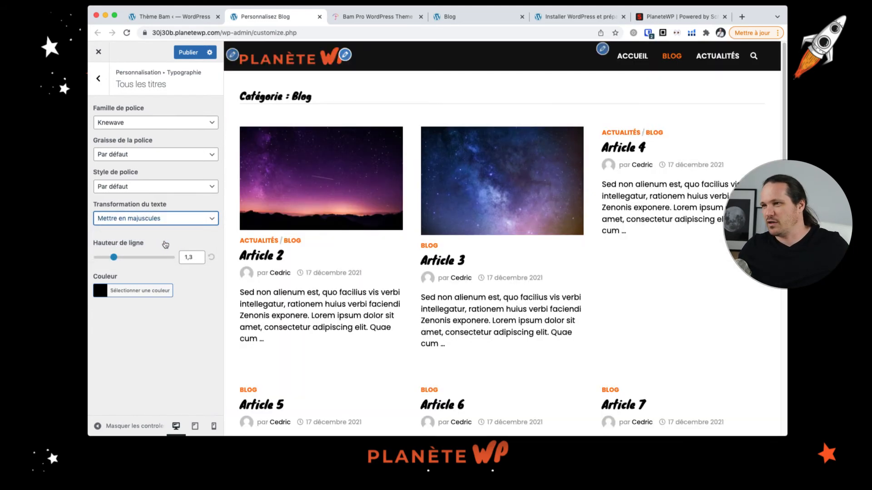
{"action": "left_click", "coordinate": [157, 219]}
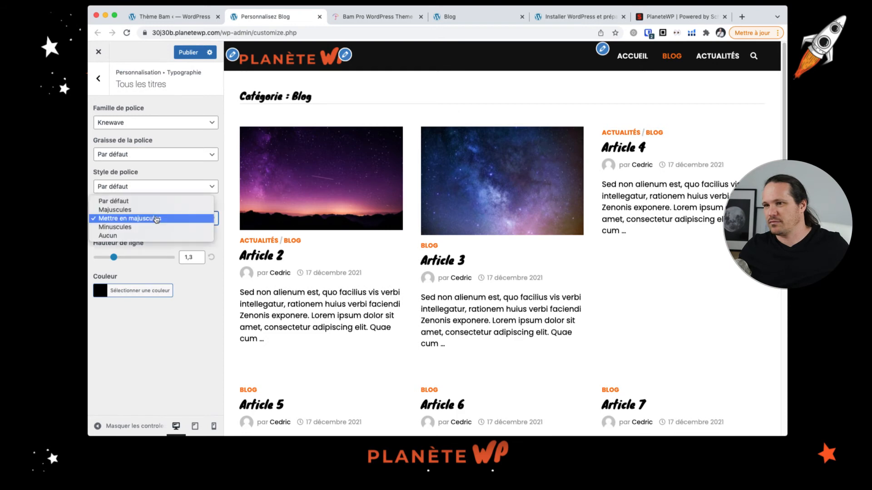
{"action": "left_click", "coordinate": [156, 208]}
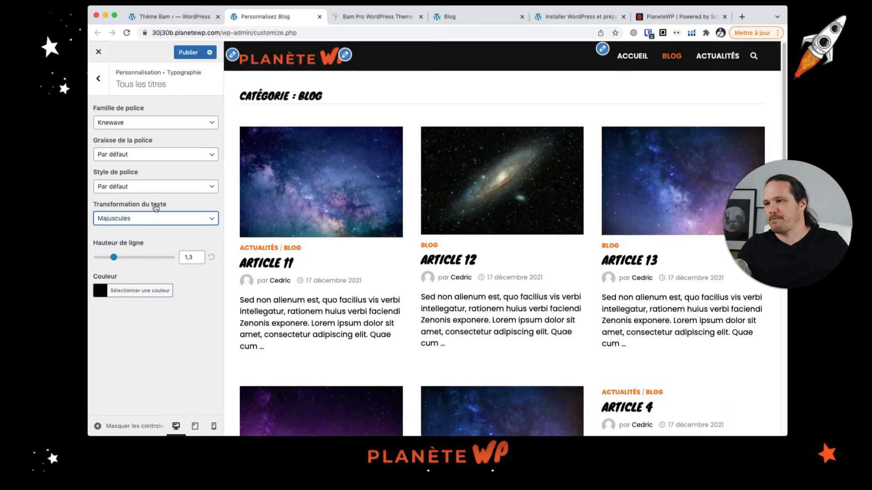
{"action": "left_click", "coordinate": [147, 222]}
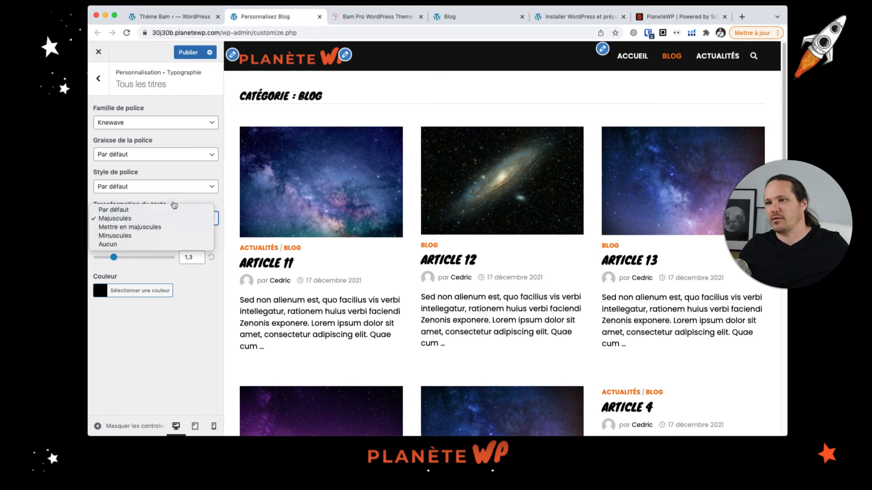
{"action": "left_click", "coordinate": [219, 201]}
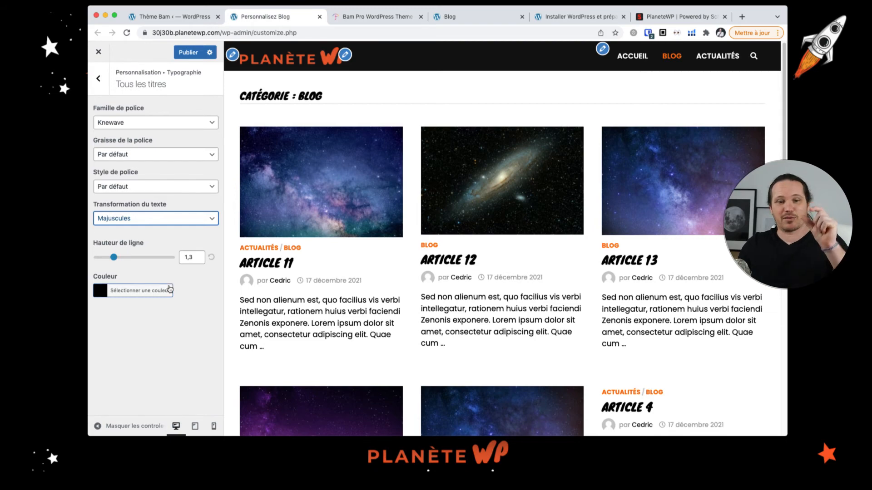
{"action": "scroll", "coordinate": [716, 362], "scroll_direction": "down", "scroll_amount": 4}
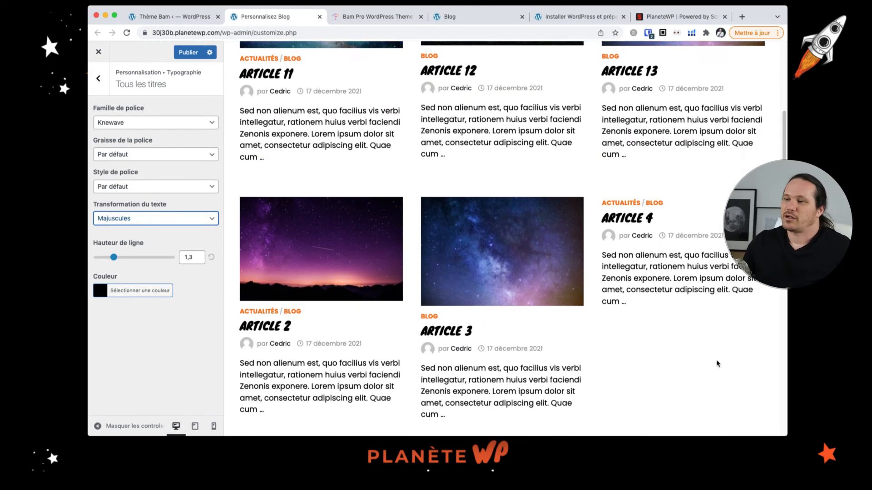
Review the remaining Typographie sections, including Titre 2 (h2), look at Menus, and return to the main customizer list.
{"action": "scroll", "coordinate": [716, 362], "scroll_direction": "up", "scroll_amount": 3}
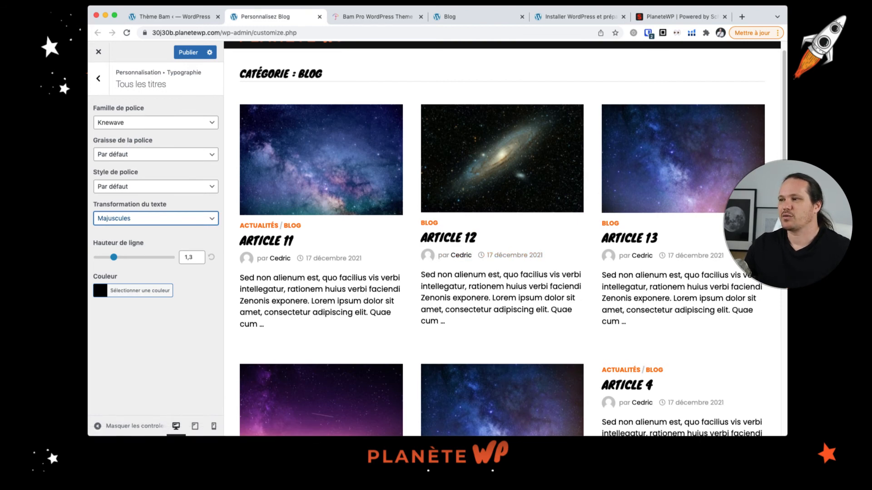
{"action": "left_click", "coordinate": [103, 84]}
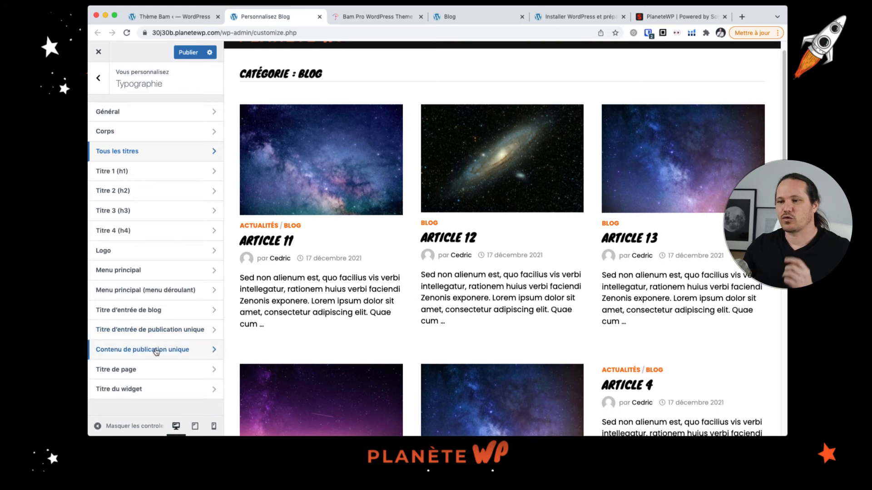
{"action": "left_click", "coordinate": [99, 78]}
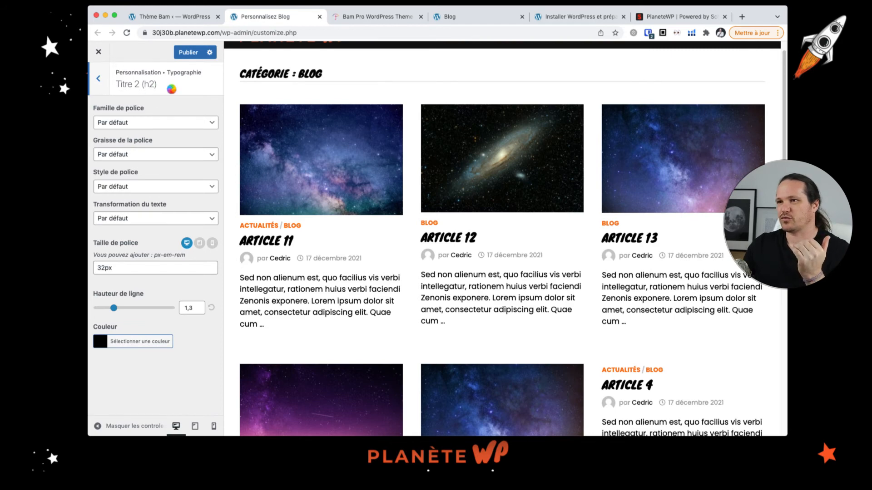
{"action": "left_click", "coordinate": [98, 79]}
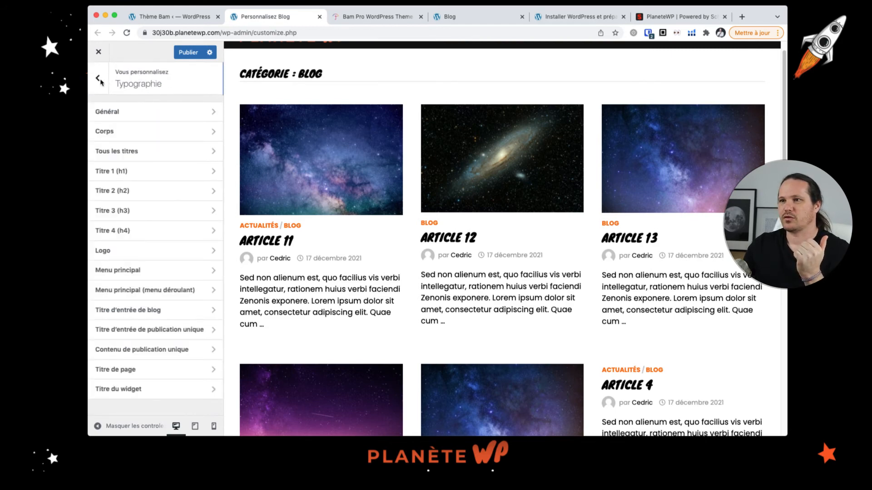
{"action": "left_click", "coordinate": [99, 80]}
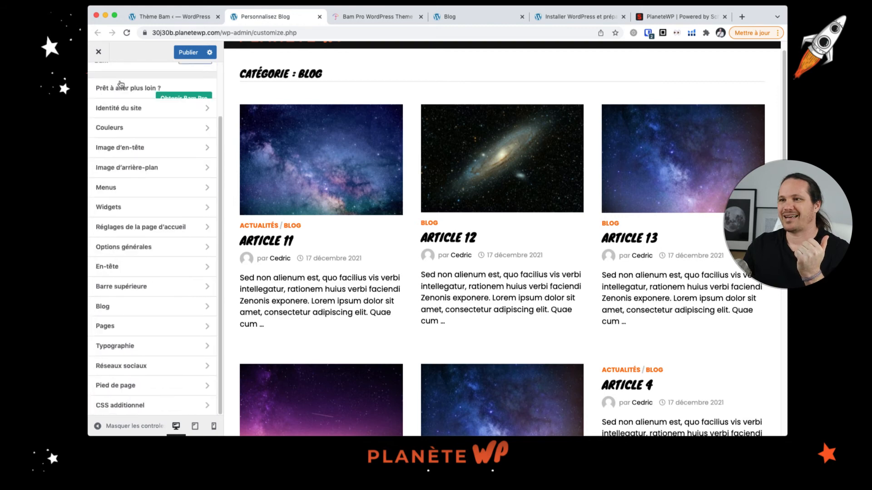
{"action": "scroll", "coordinate": [121, 286], "scroll_direction": "up", "scroll_amount": 2}
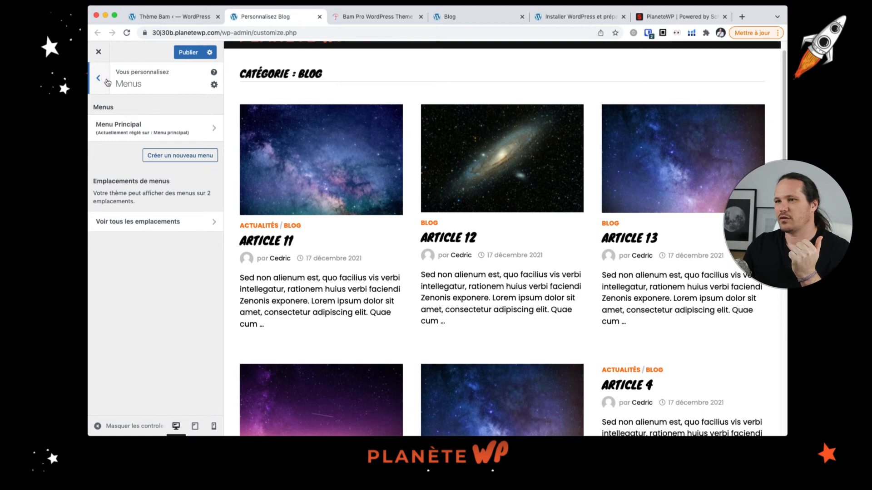
{"action": "left_click", "coordinate": [98, 78]}
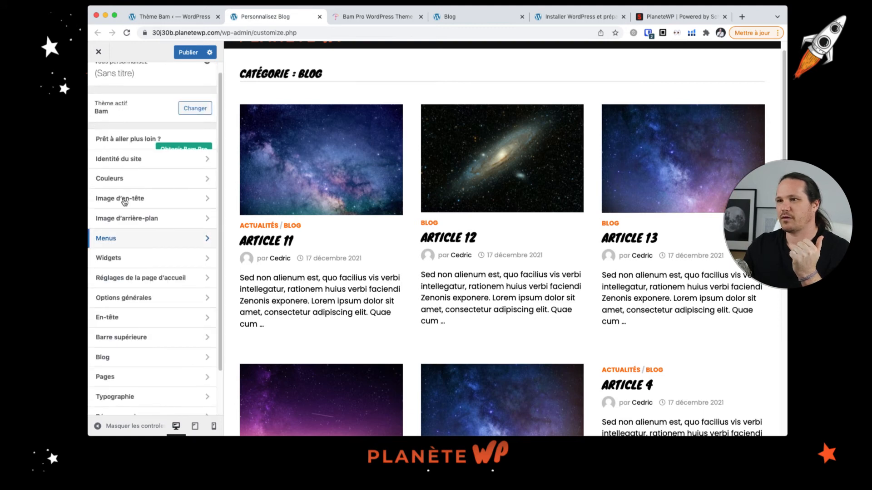
Set the Couleur des métadonnées de la publication to the darker grey #686868 and check the article dates in the preview.
{"action": "left_click", "coordinate": [136, 180]}
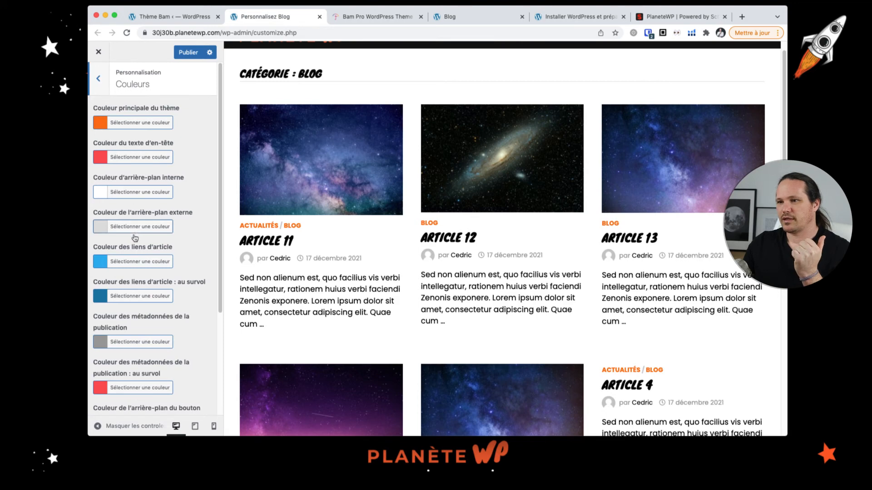
{"action": "scroll", "coordinate": [136, 181], "scroll_direction": "down", "scroll_amount": 1}
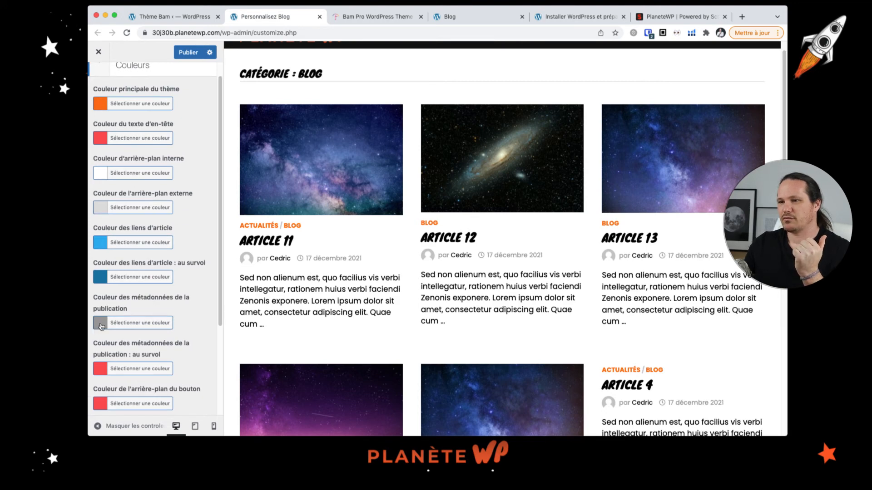
{"action": "left_click", "coordinate": [132, 323]}
{"action": "scroll", "coordinate": [199, 335], "scroll_direction": "down", "scroll_amount": 2}
{"action": "scroll", "coordinate": [198, 334], "scroll_direction": "down", "scroll_amount": 5}
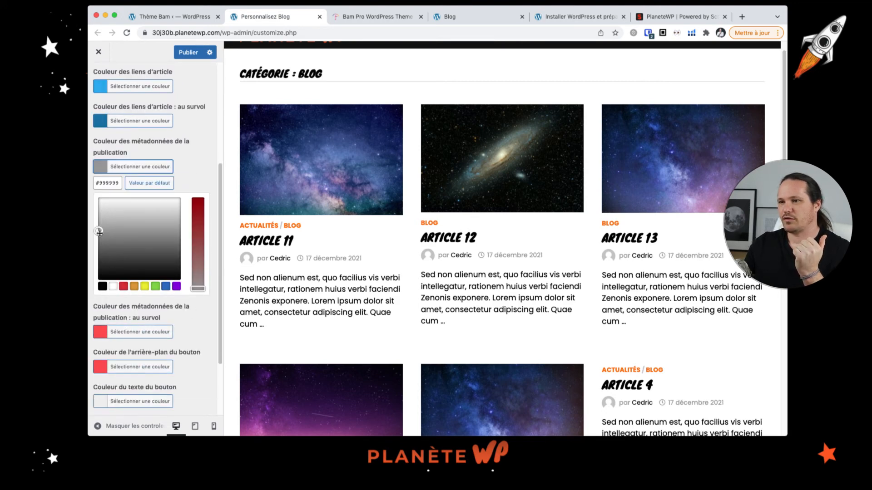
{"action": "left_click", "coordinate": [101, 249]}
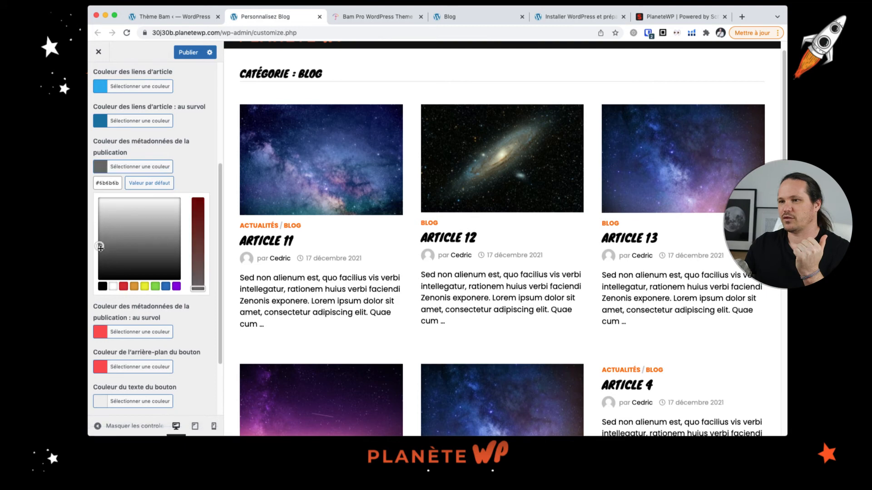
{"action": "left_click_drag", "start_coordinate": [100, 248], "coordinate": [99, 248]}
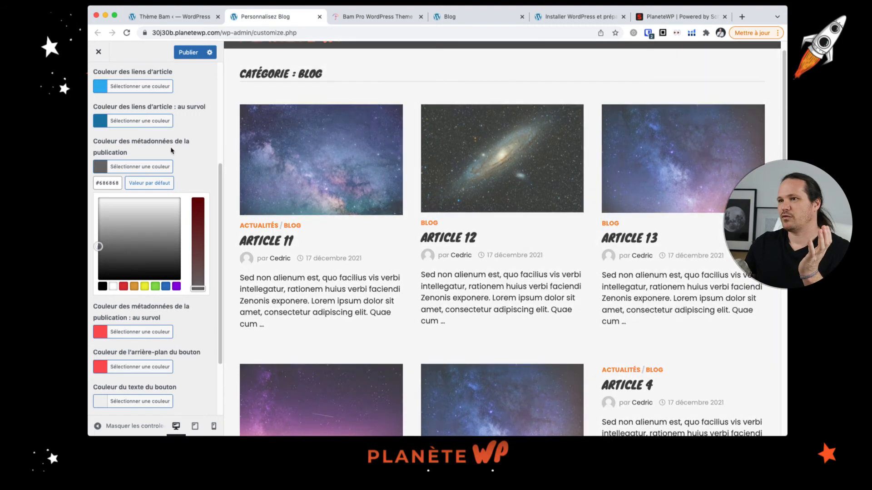
{"action": "left_click", "coordinate": [172, 151]}
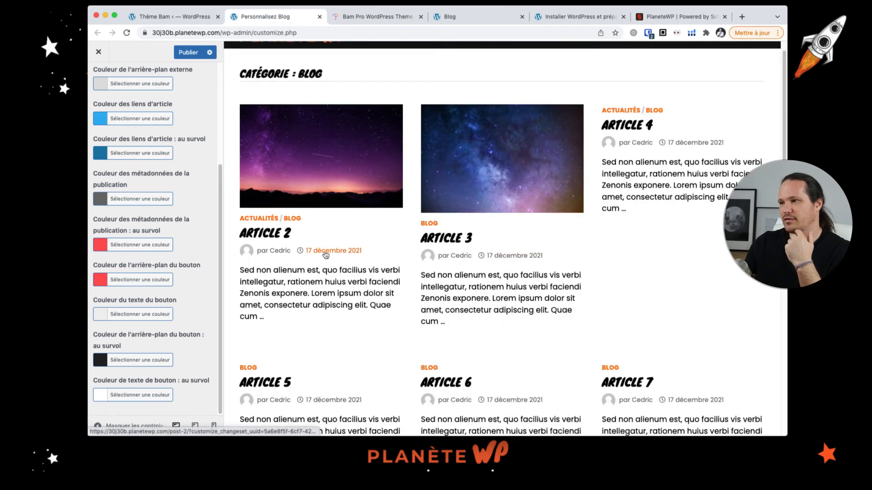
{"action": "scroll", "coordinate": [555, 302], "scroll_direction": "up", "scroll_amount": 1}
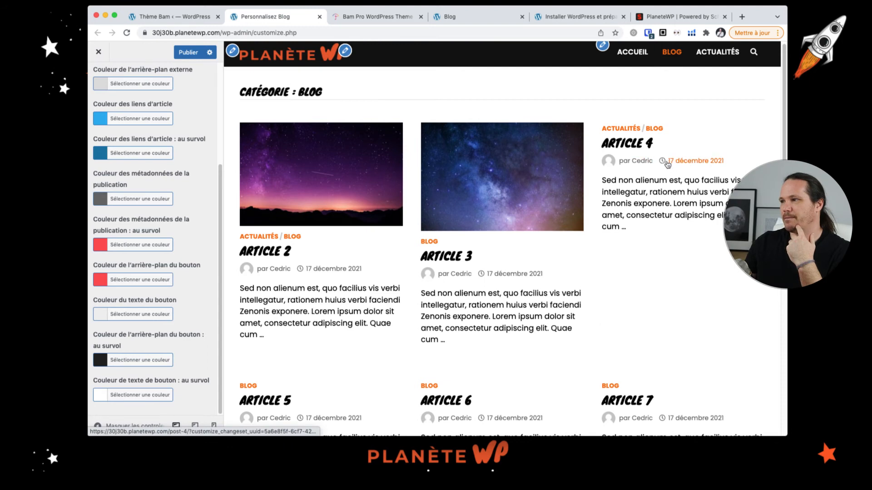
Publish the customizer changes and reload the live Blog category page.
{"action": "left_click", "coordinate": [194, 53]}
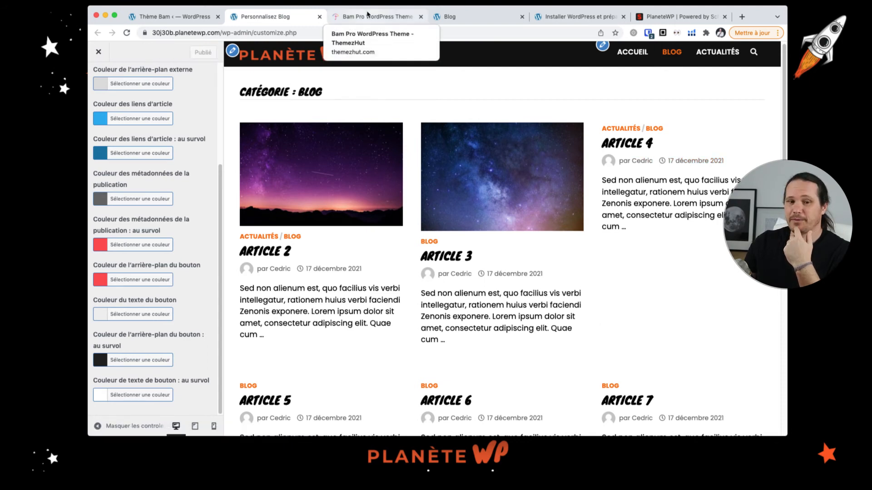
{"action": "left_click", "coordinate": [467, 20]}
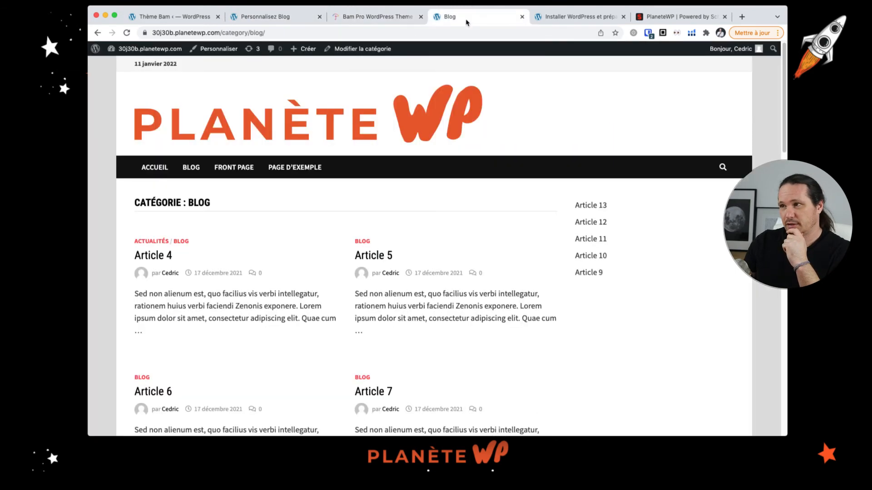
{"action": "left_click", "coordinate": [126, 33]}
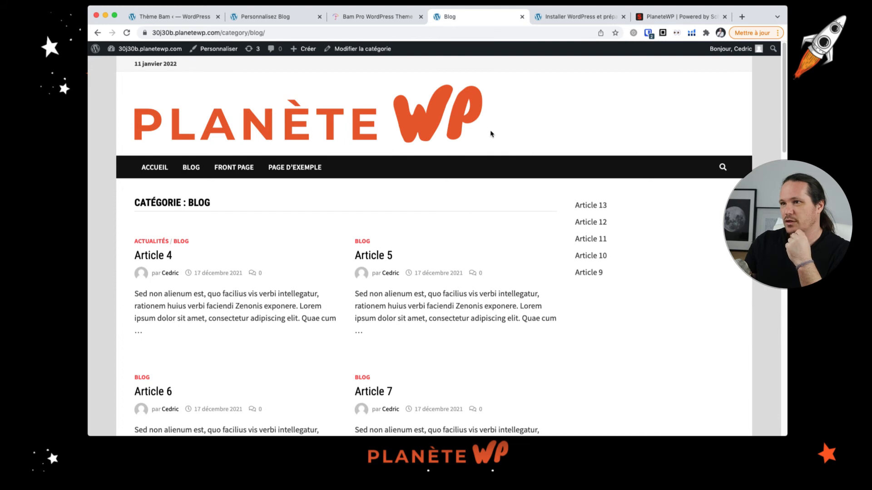
{"action": "left_click", "coordinate": [127, 33]}
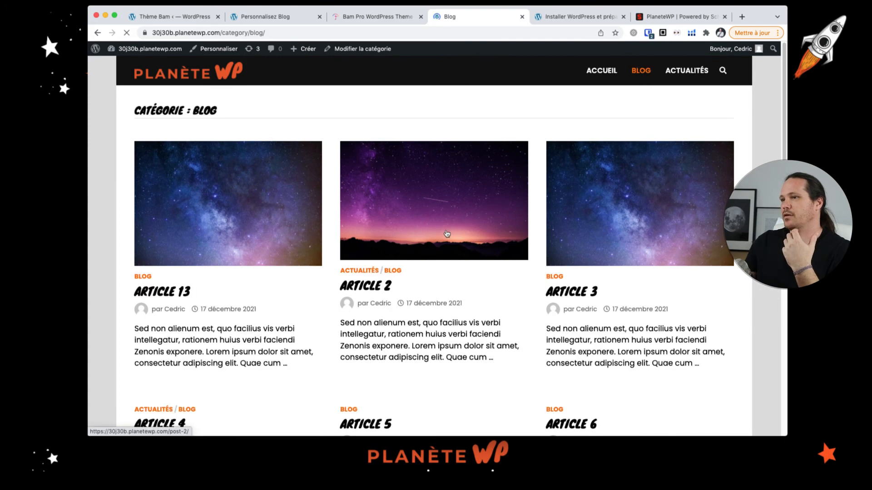
Examine the live Blog category page's article grid, images, titles, metadata and excerpts.
{"action": "scroll", "coordinate": [447, 234], "scroll_direction": "down", "scroll_amount": 2}
{"action": "scroll", "coordinate": [447, 234], "scroll_direction": "down", "scroll_amount": 10}
{"action": "scroll", "coordinate": [443, 231], "scroll_direction": "up", "scroll_amount": 2}
{"action": "scroll", "coordinate": [441, 230], "scroll_direction": "down", "scroll_amount": 2}
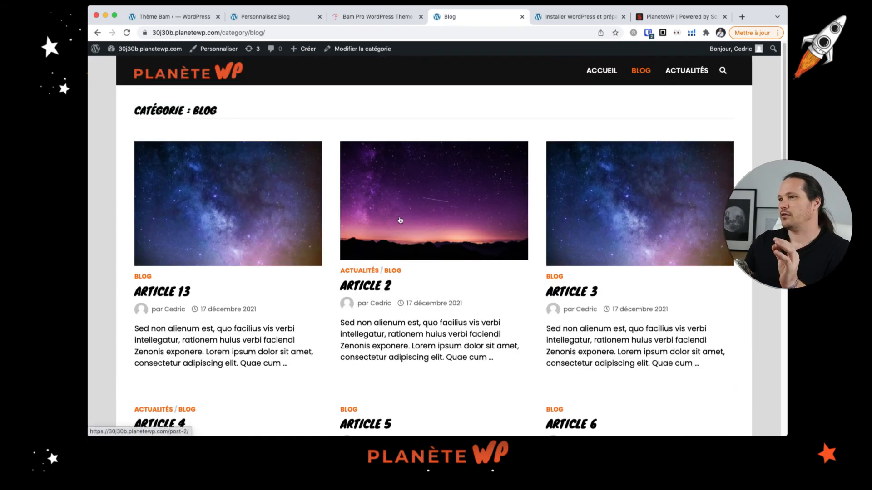
{"action": "scroll", "coordinate": [416, 219], "scroll_direction": "down", "scroll_amount": 1}
{"action": "scroll", "coordinate": [416, 219], "scroll_direction": "down", "scroll_amount": 3}
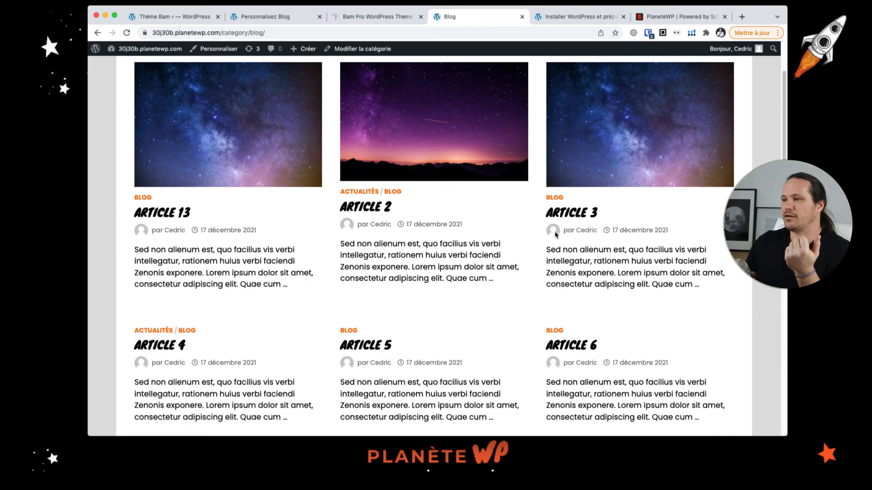
{"action": "scroll", "coordinate": [493, 232], "scroll_direction": "up", "scroll_amount": 3}
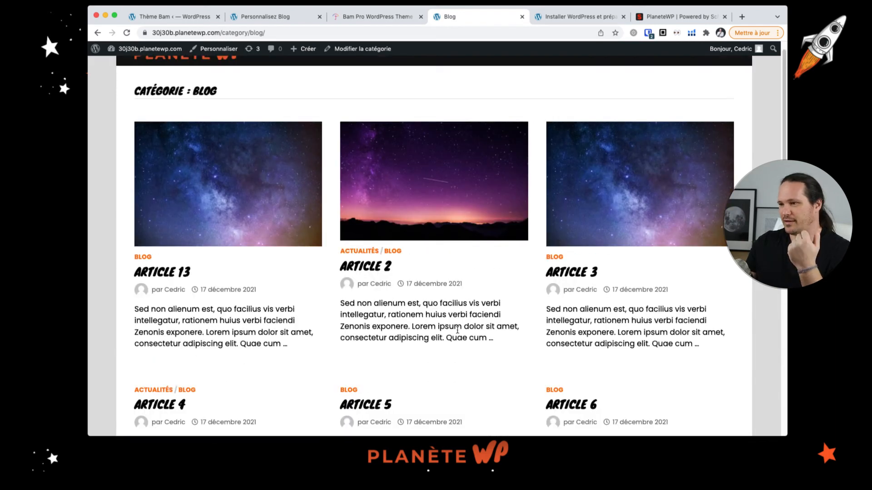
{"action": "scroll", "coordinate": [610, 313], "scroll_direction": "down", "scroll_amount": 3}
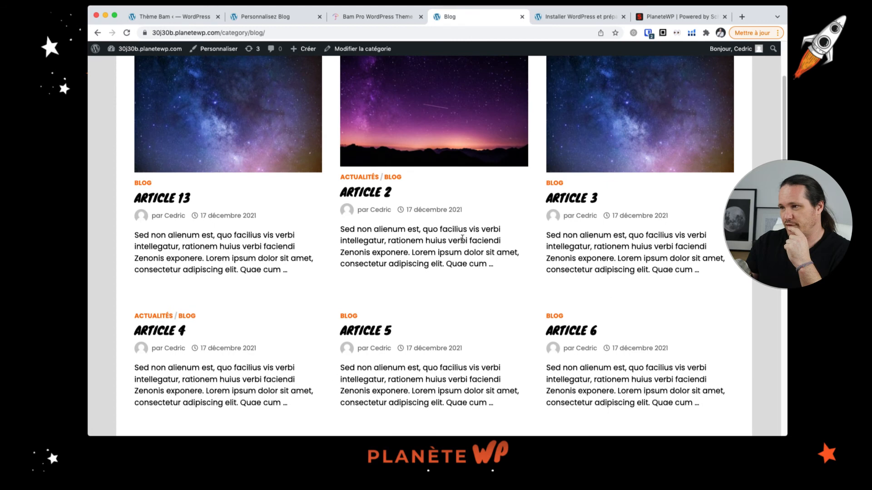
Open Article 13 and examine its content, author box, related articles, comment form and footer.
{"action": "left_click", "coordinate": [162, 199]}
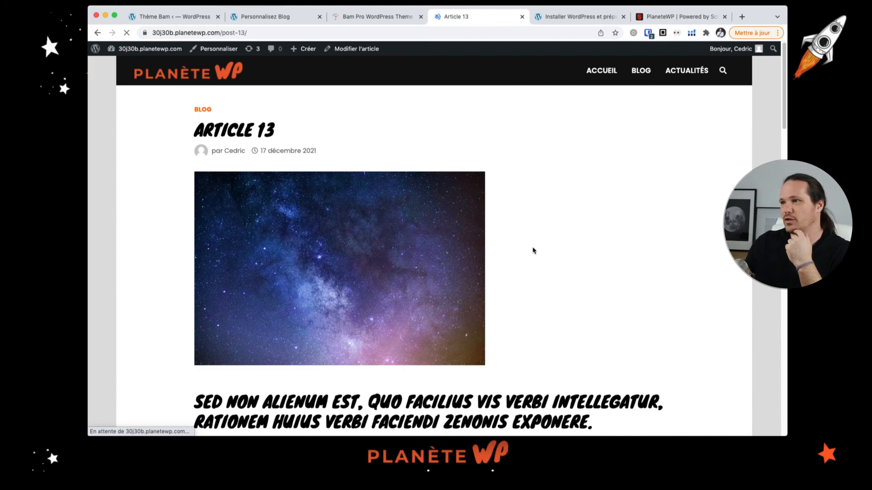
{"action": "scroll", "coordinate": [533, 250], "scroll_direction": "down", "scroll_amount": 5}
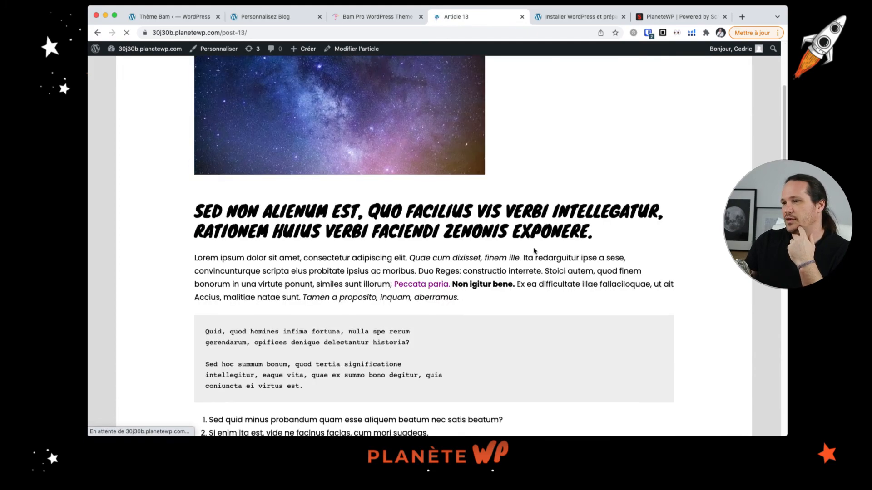
{"action": "scroll", "coordinate": [534, 250], "scroll_direction": "down", "scroll_amount": 10}
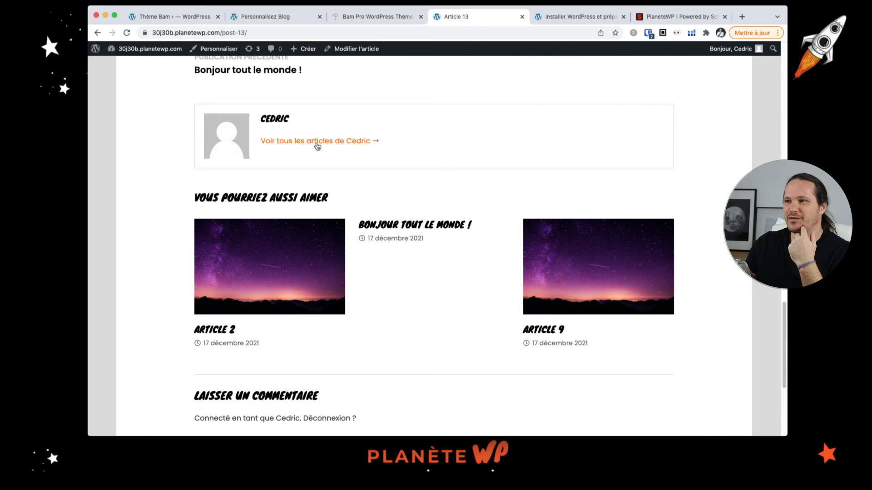
{"action": "scroll", "coordinate": [441, 269], "scroll_direction": "down", "scroll_amount": 2}
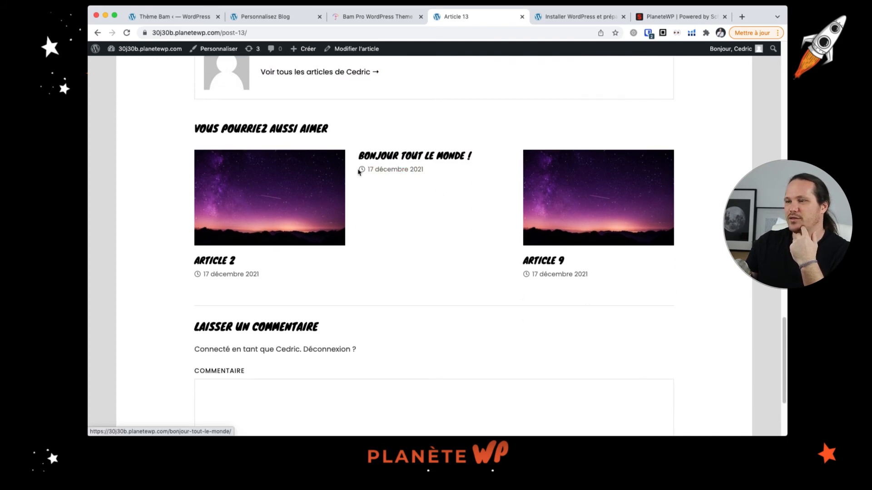
{"action": "scroll", "coordinate": [273, 331], "scroll_direction": "down", "scroll_amount": 2}
{"action": "left_click", "coordinate": [265, 331]}
{"action": "left_click", "coordinate": [236, 331]}
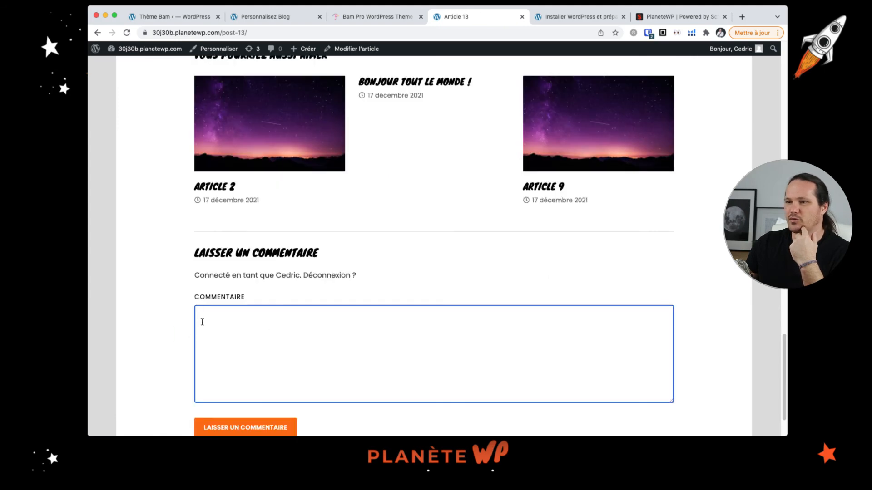
{"action": "left_click", "coordinate": [180, 328]}
{"action": "left_click", "coordinate": [224, 322]}
{"action": "scroll", "coordinate": [224, 322], "scroll_direction": "down", "scroll_amount": 2}
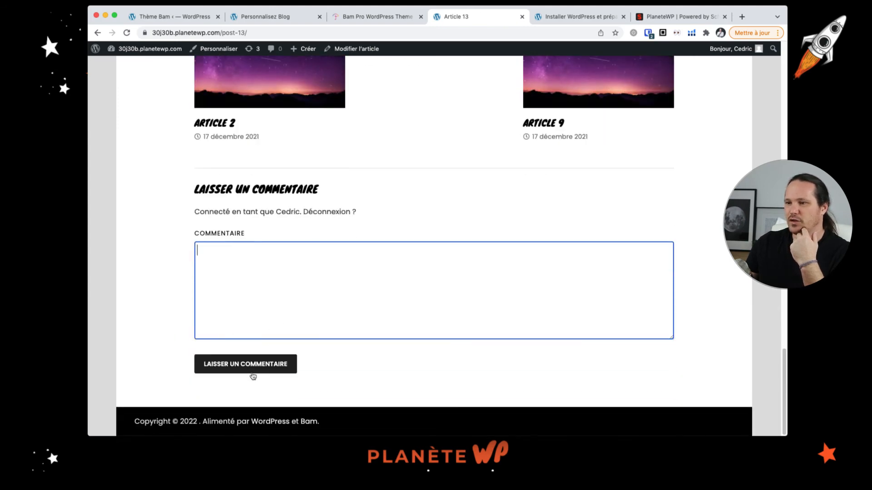
{"action": "scroll", "coordinate": [563, 251], "scroll_direction": "up", "scroll_amount": 20}
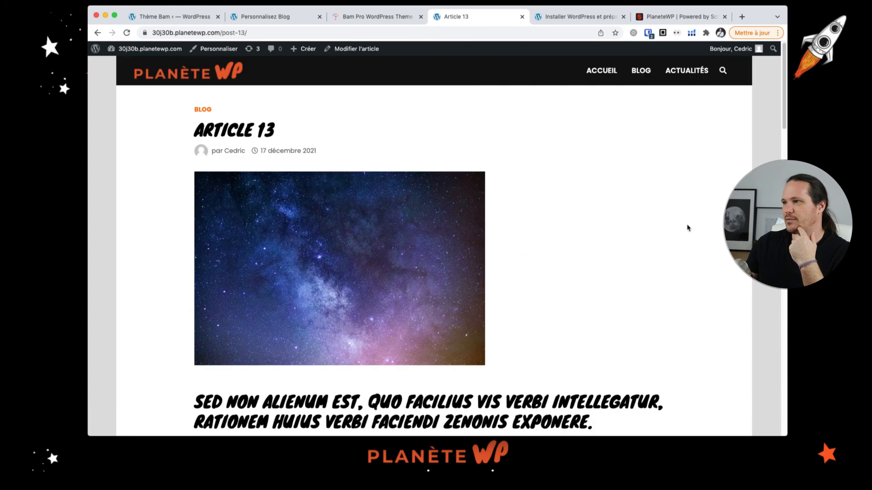
Narrow the browser window to mobile width and examine Article 13's responsive layout.
{"action": "left_click_drag", "start_coordinate": [749, 157], "coordinate": [156, 156]}
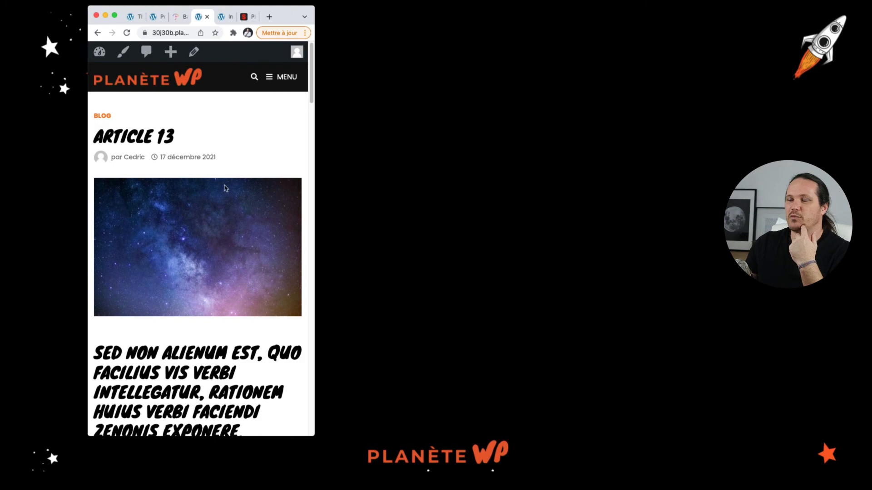
{"action": "scroll", "coordinate": [225, 188], "scroll_direction": "down", "scroll_amount": 15}
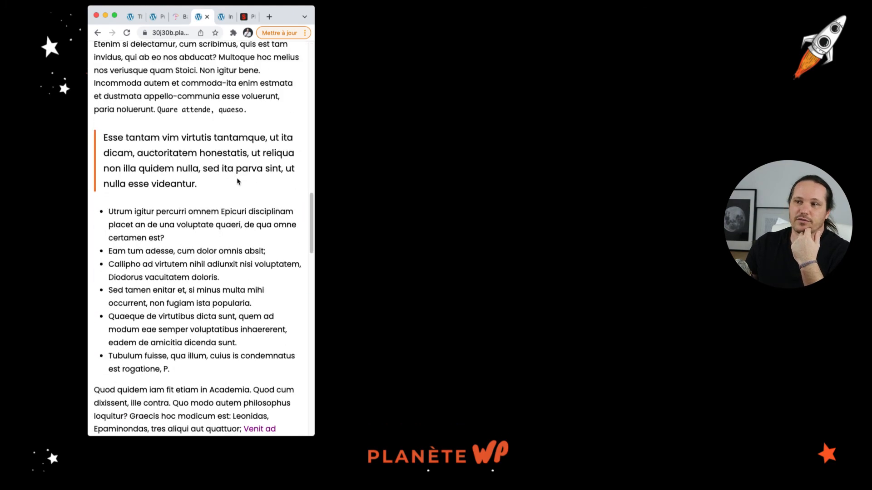